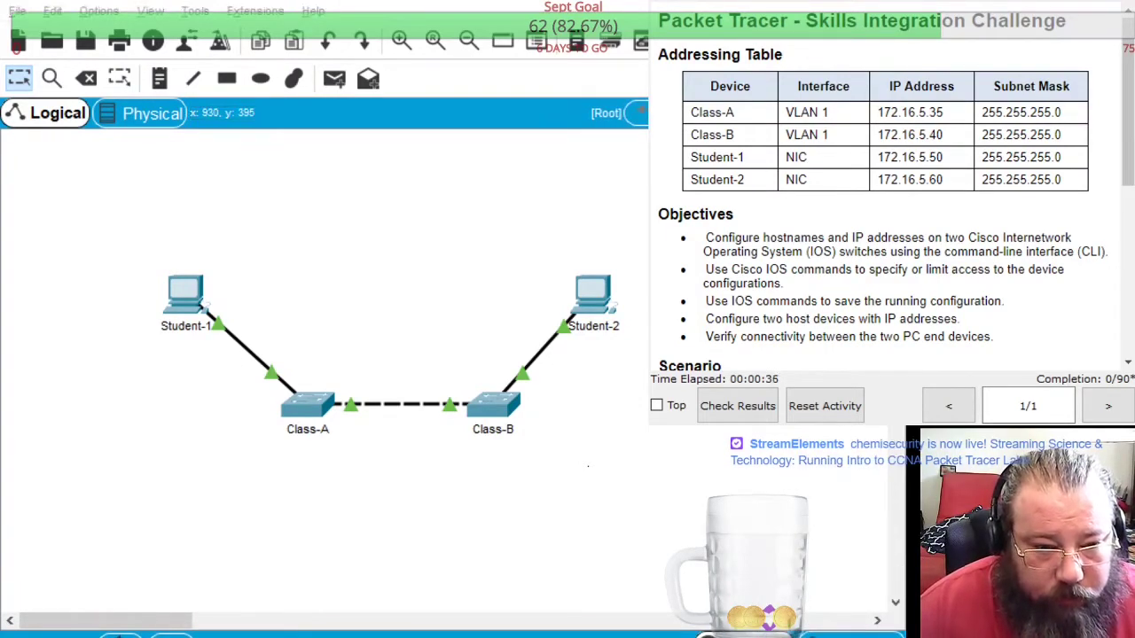
# Widen the window and scroll the instructions down to the Scenario and Requirements lists
pyautogui.moveTo(900, 529); pyautogui.dragTo(911, 530)
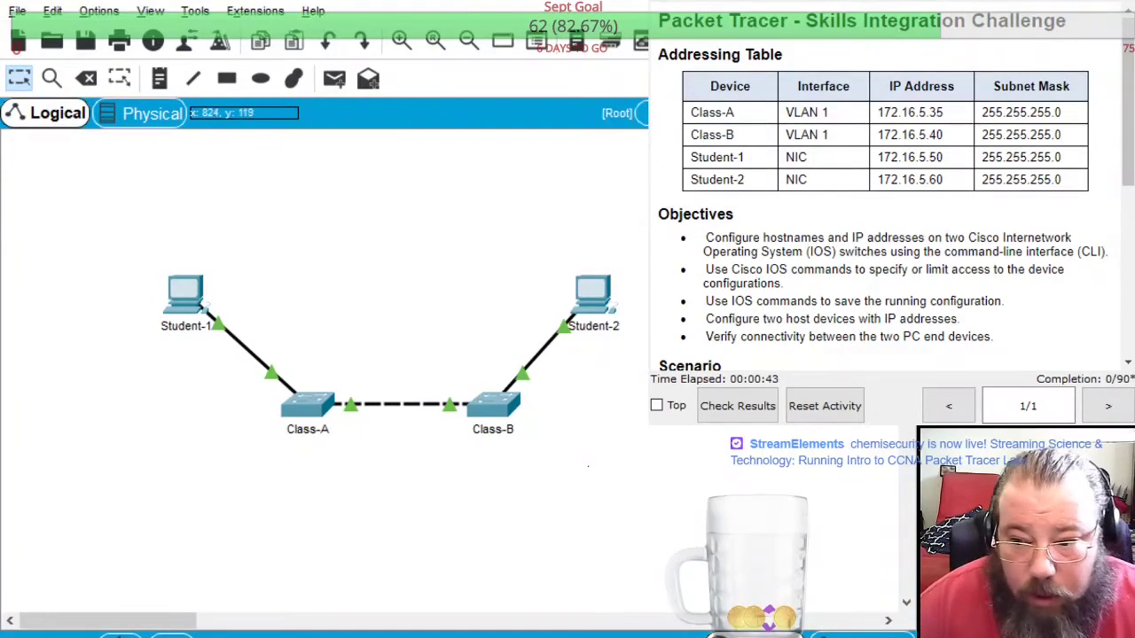
pyautogui.moveTo(914, 529); pyautogui.dragTo(928, 529)
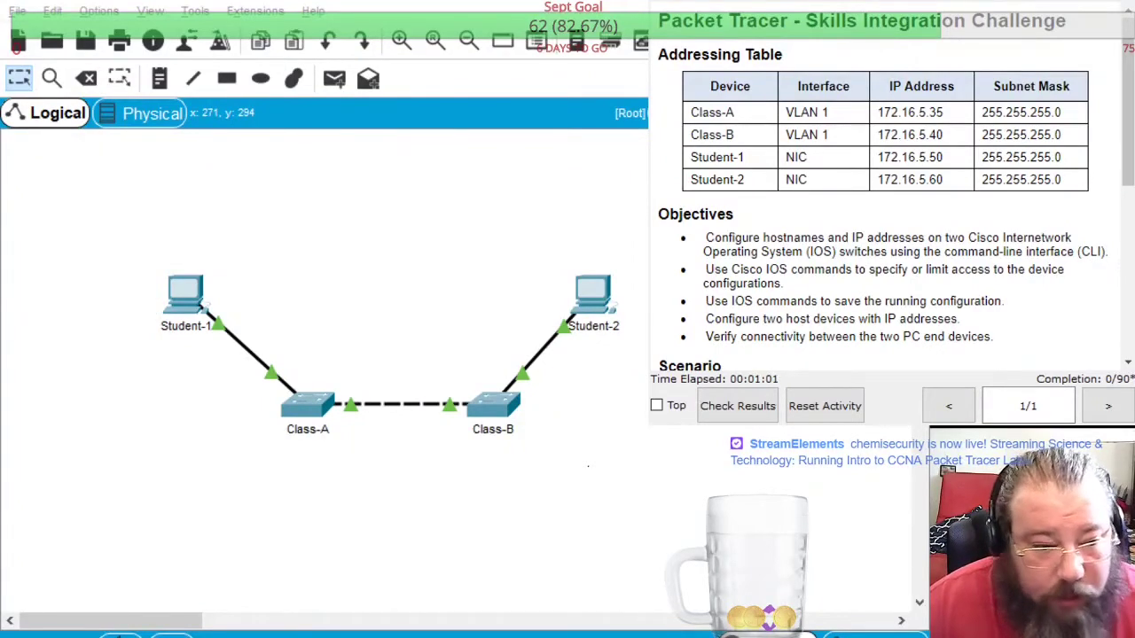
pyautogui.scroll(-8, 928, 268)
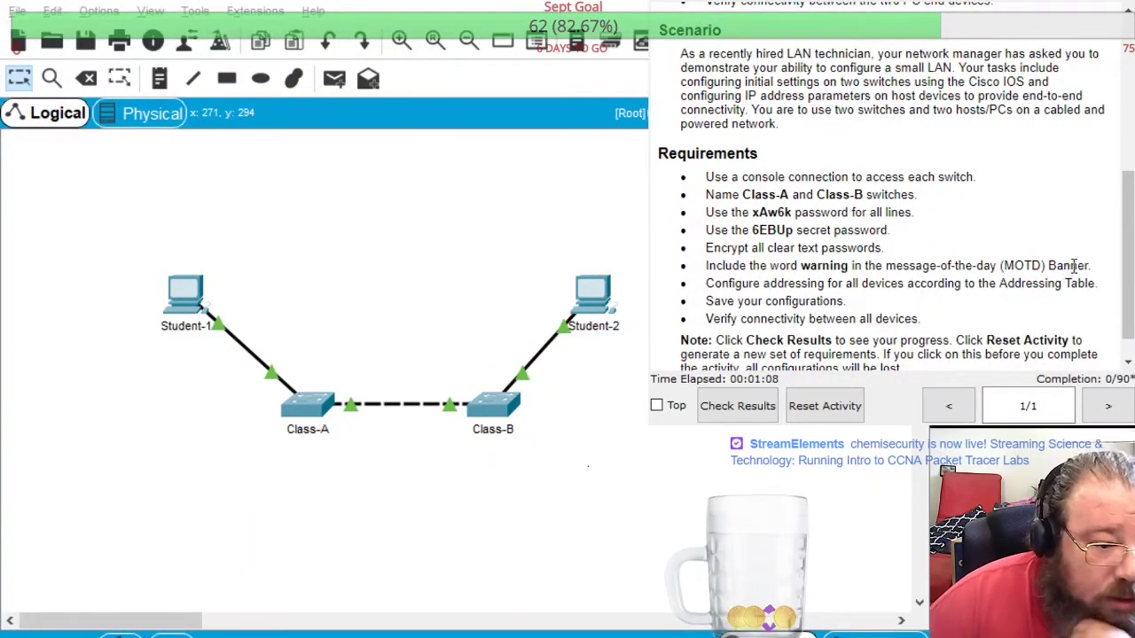
pyautogui.click(304, 409)
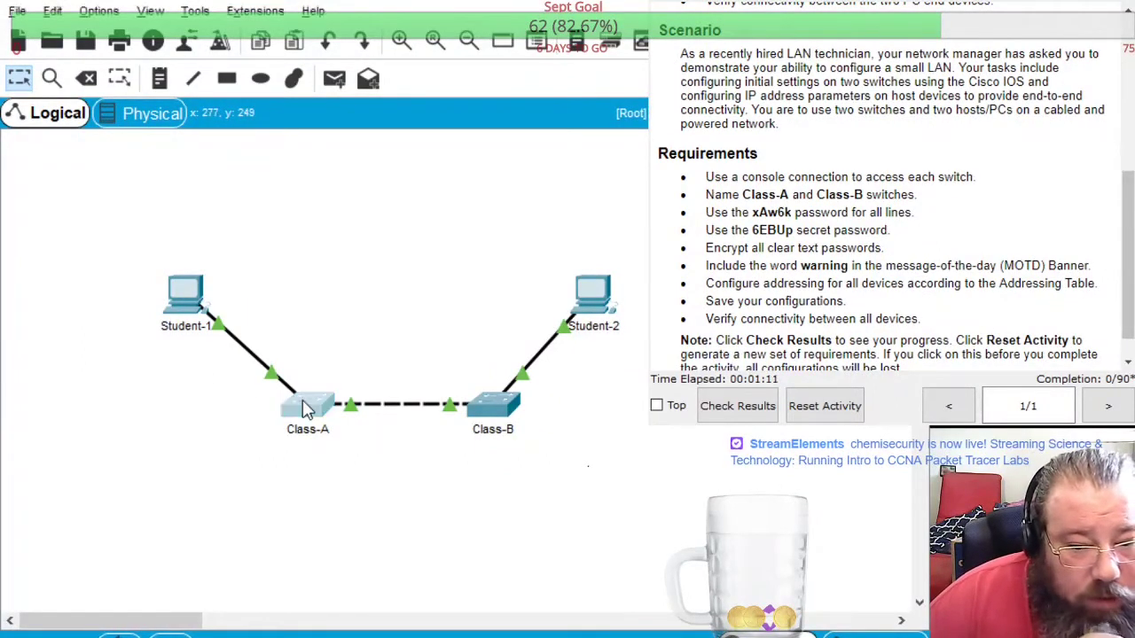
pyautogui.click(512, 416)
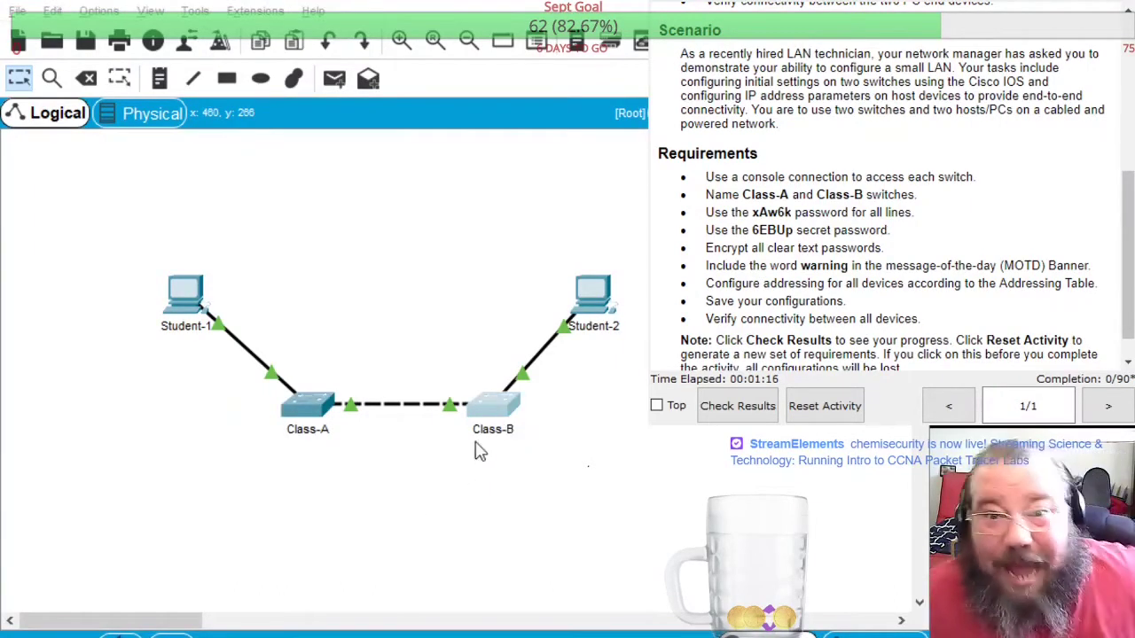
pyautogui.click(523, 413)
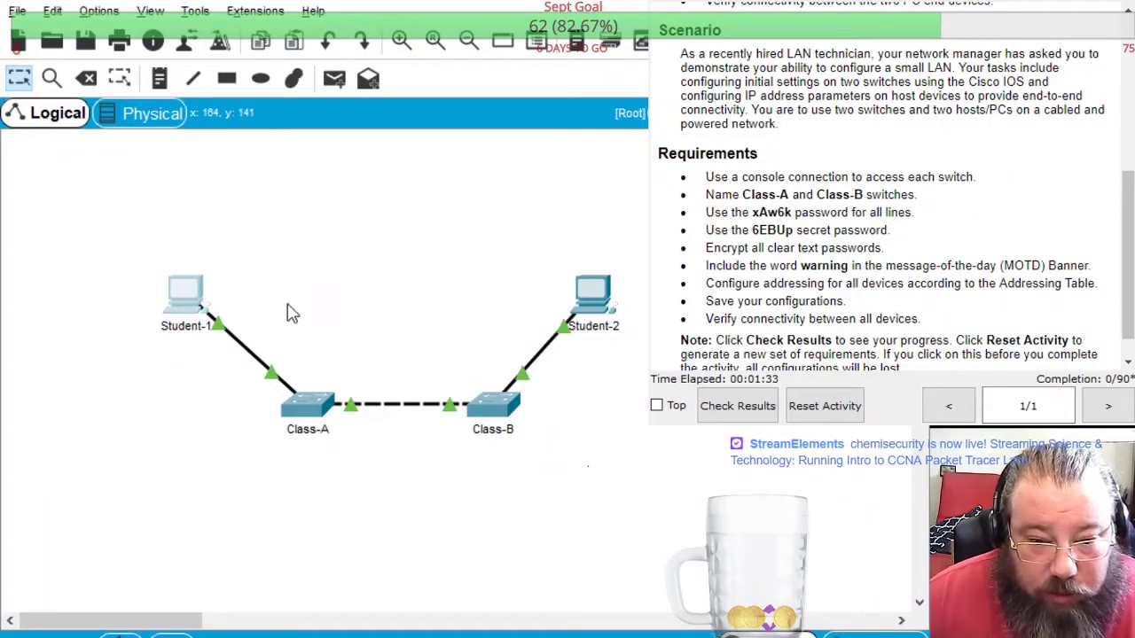
# Connect Student-1 to Class-A with a console cable and open Student-1's window
pyautogui.click(190, 288)
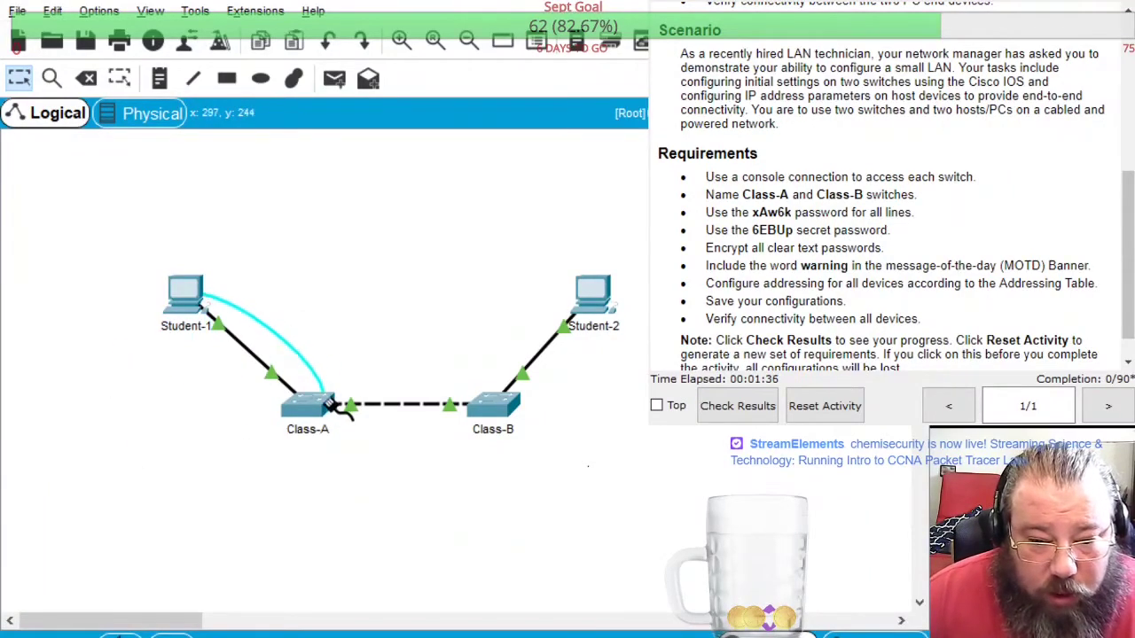
pyautogui.click(330, 401)
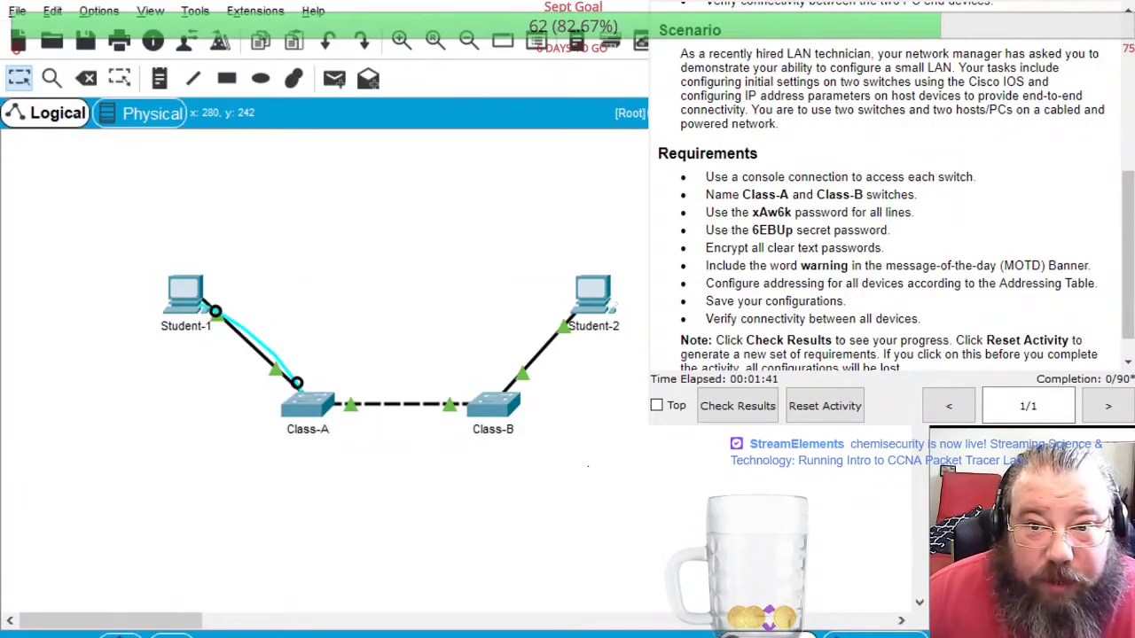
pyautogui.click(181, 293)
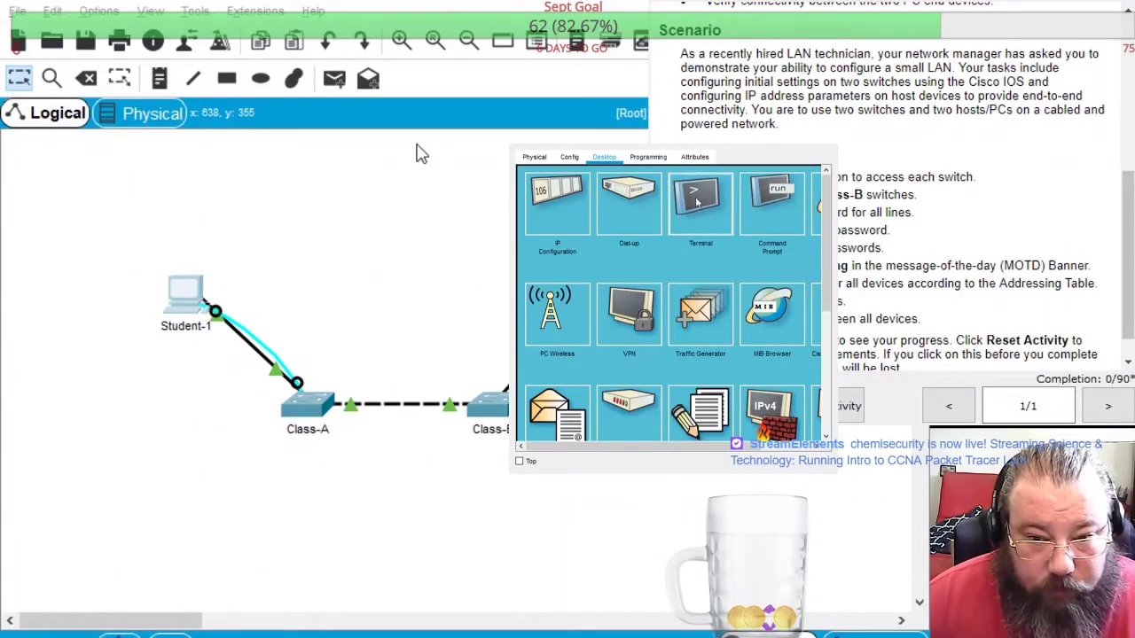
# Connect Student-1's terminal to Class-A and enter privileged mode with enable
pyautogui.click(796, 290)
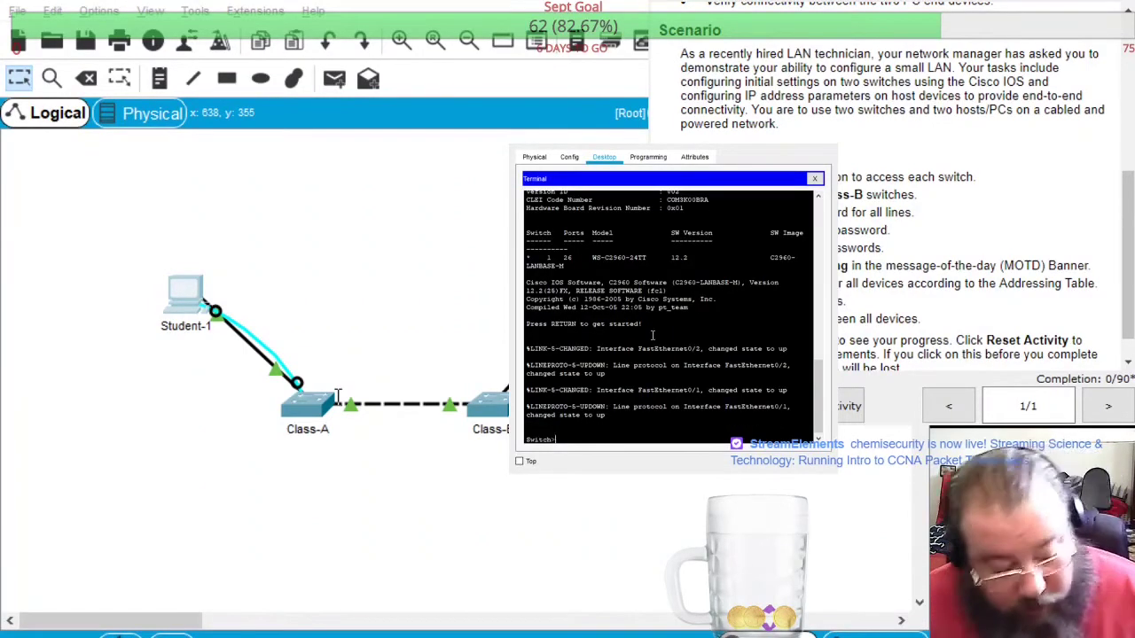
pyautogui.write('enable')
pyautogui.press('Return')
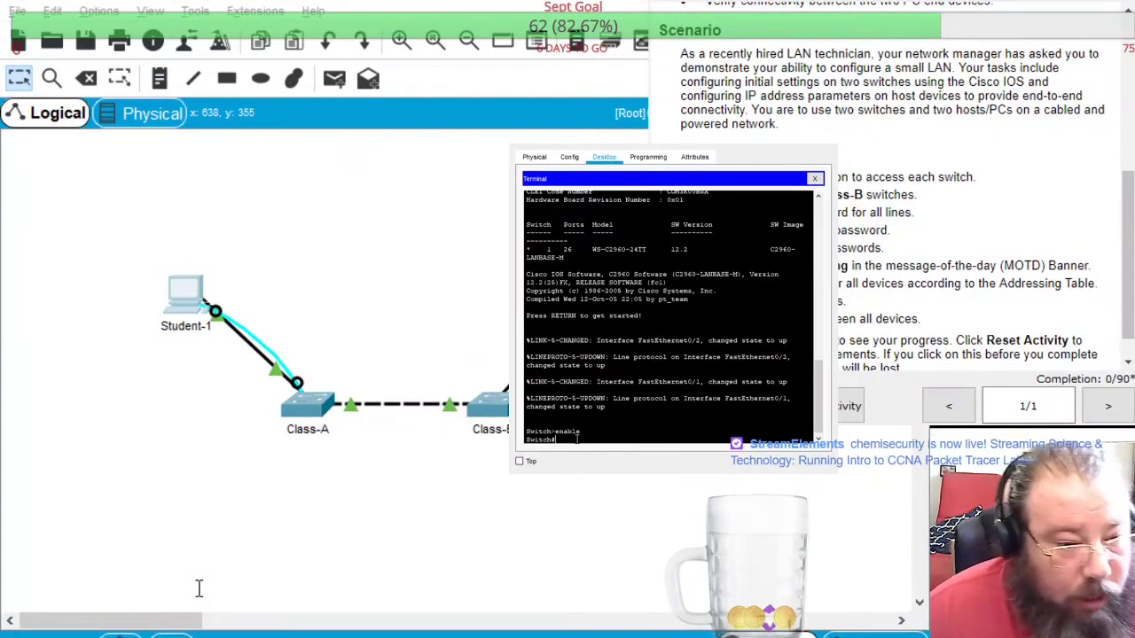
pyautogui.write('line')
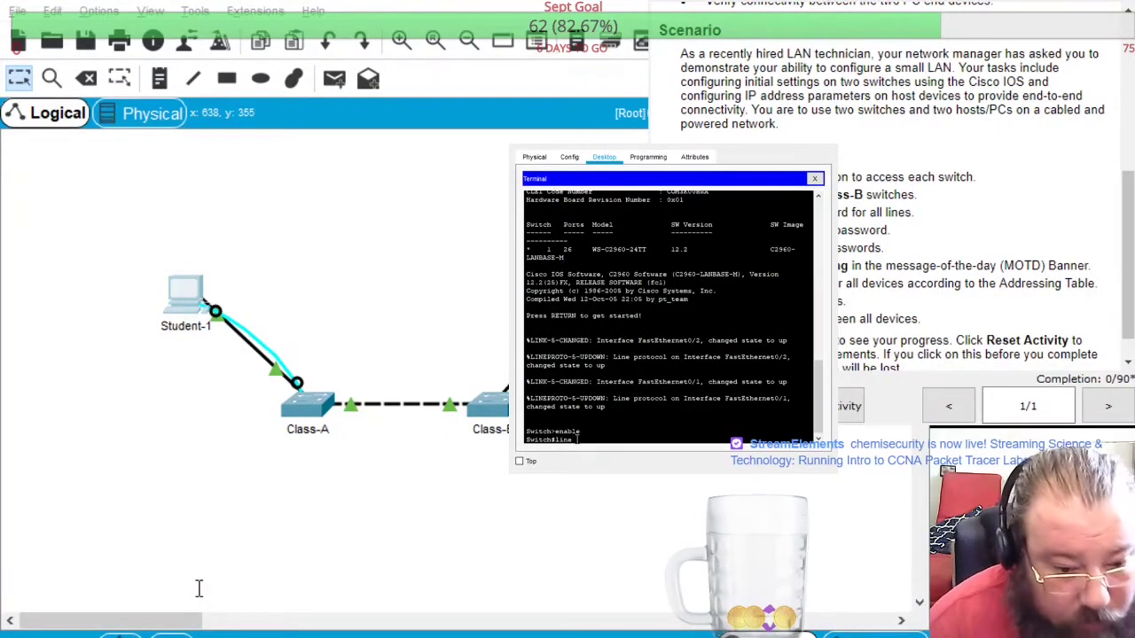
pyautogui.write(' co')
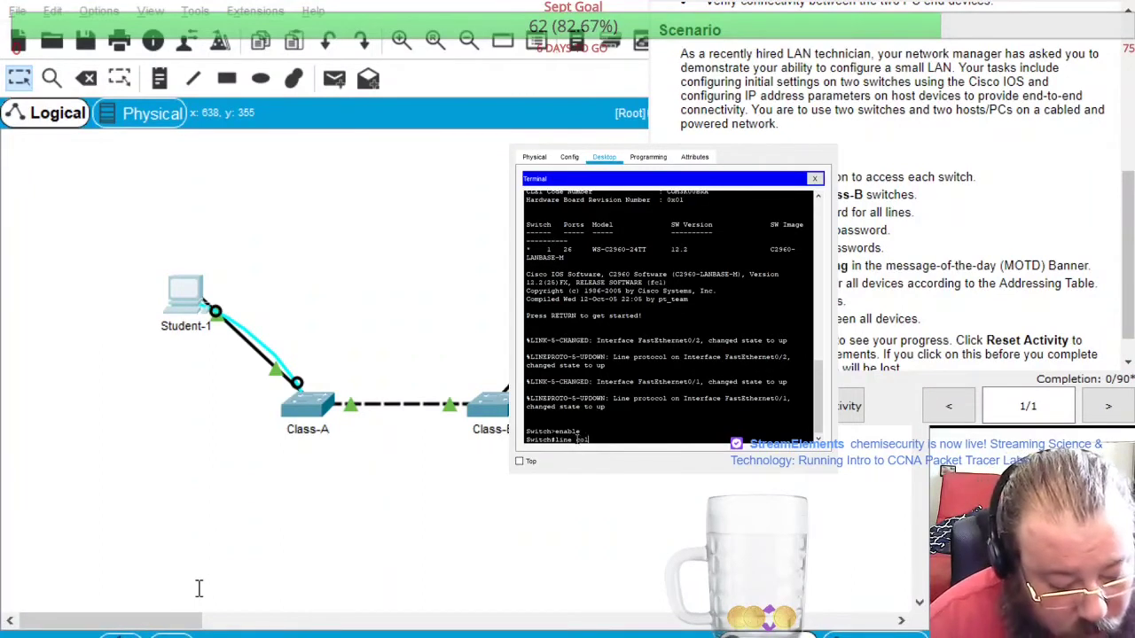
pyautogui.write('nsole 0')
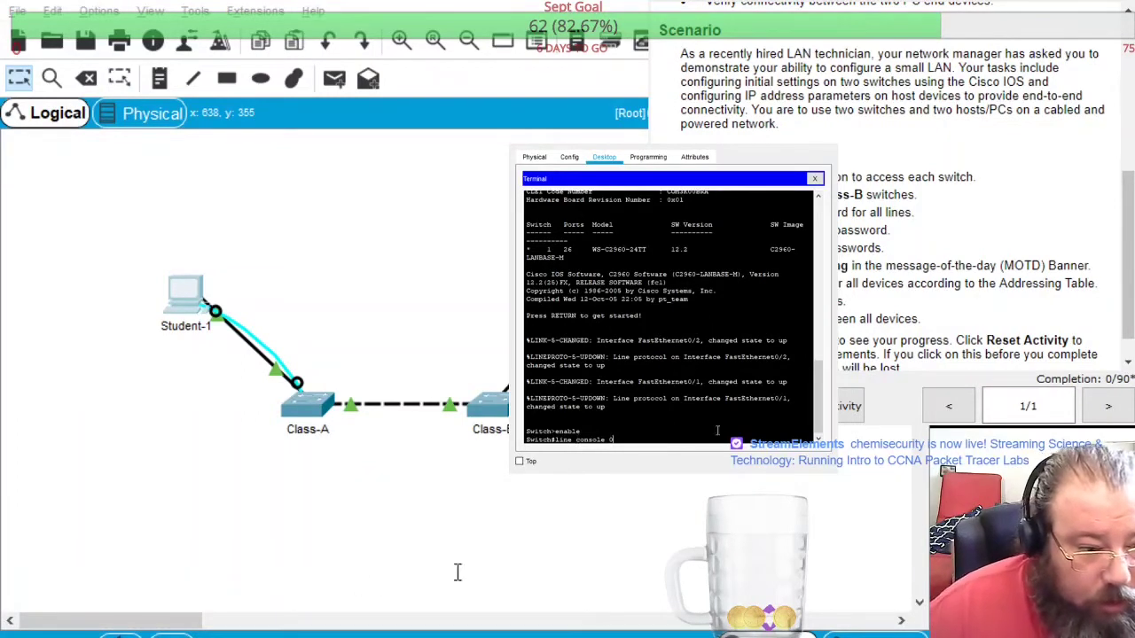
pyautogui.scroll(-1, 1039, 234)
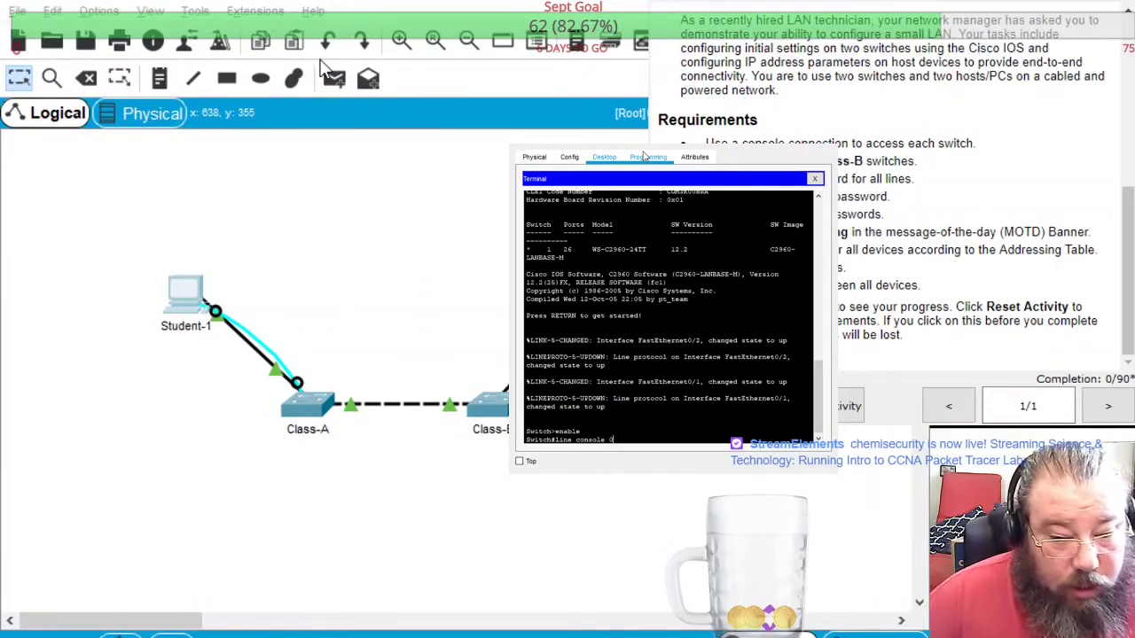
# Enter global configuration and set the switch hostname to Class-A
pyautogui.press('BackSpace')
pyautogui.press('BackSpace')
pyautogui.press('BackSpace')
pyautogui.press('BackSpace')
pyautogui.press('BackSpace')
pyautogui.press('BackSpace')
pyautogui.press('BackSpace')
pyautogui.press('BackSpace')
pyautogui.press('BackSpace')
pyautogui.press('BackSpace')
pyautogui.press('BackSpace')
pyautogui.press('BackSpace')
pyautogui.press('BackSpace')
pyautogui.press('BackSpace')
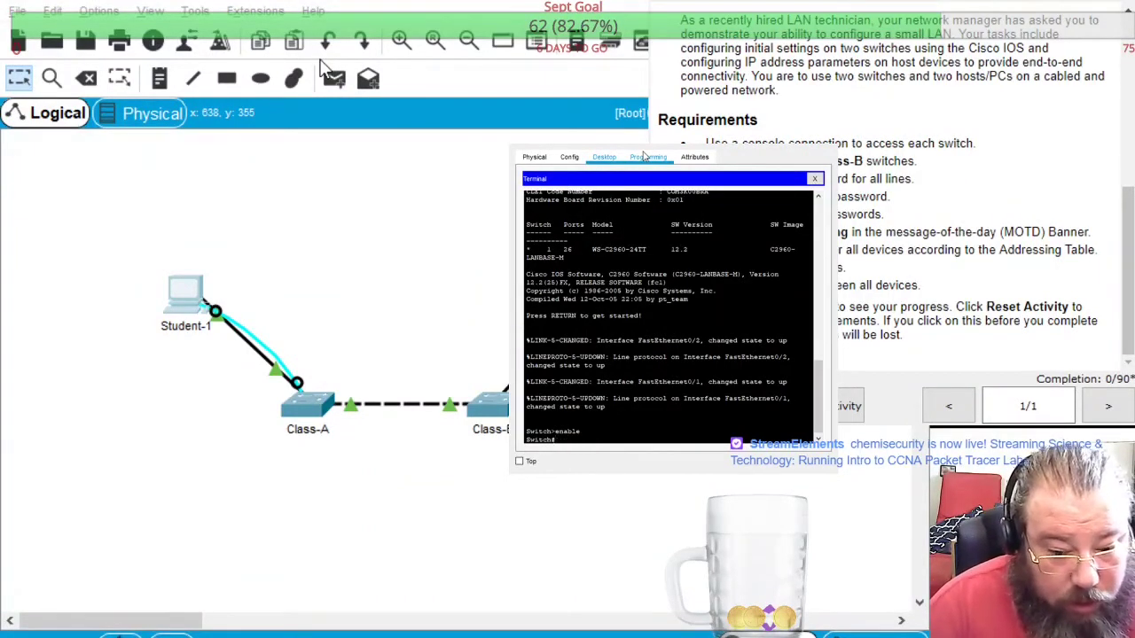
pyautogui.write('config t')
pyautogui.press('Return')
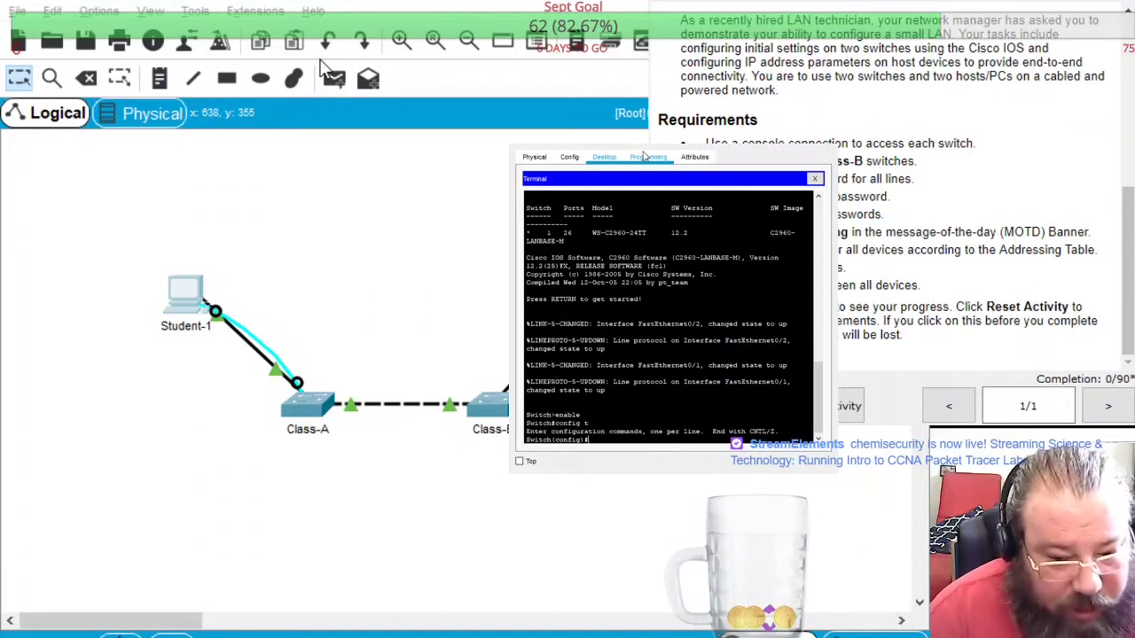
pyautogui.write('host ')
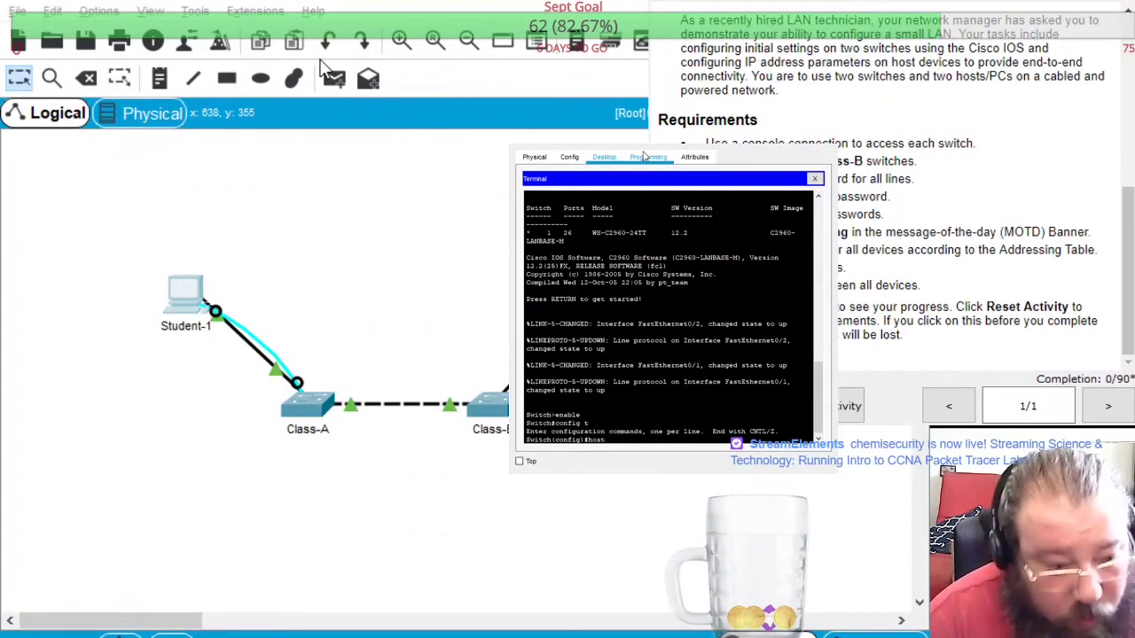
pyautogui.write('nameClass')
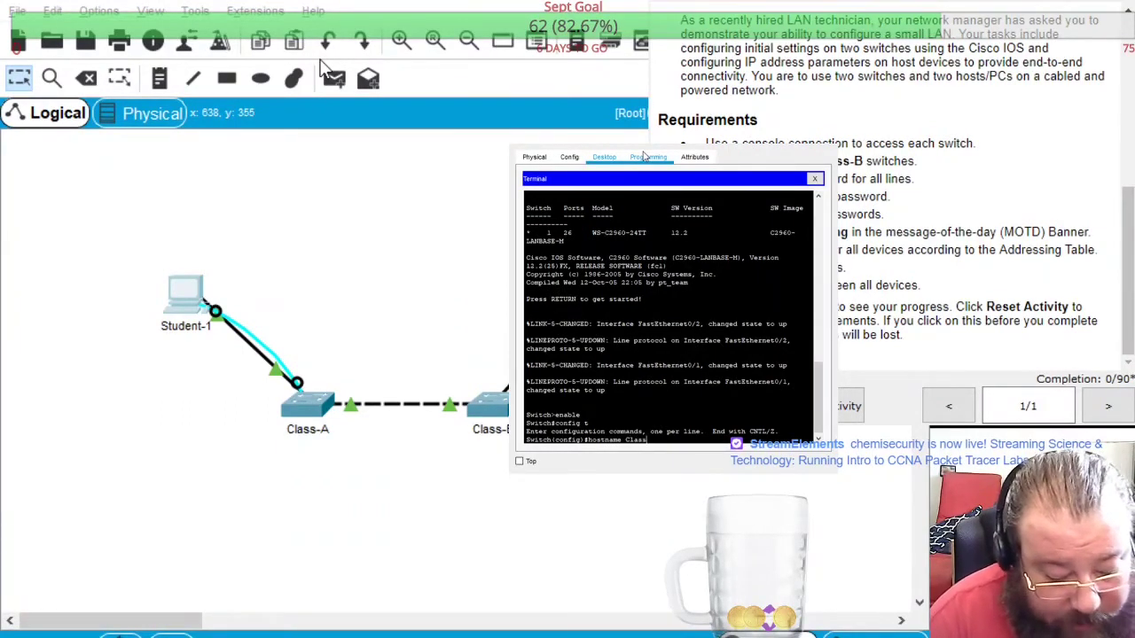
pyautogui.write('-A')
pyautogui.press('Return')
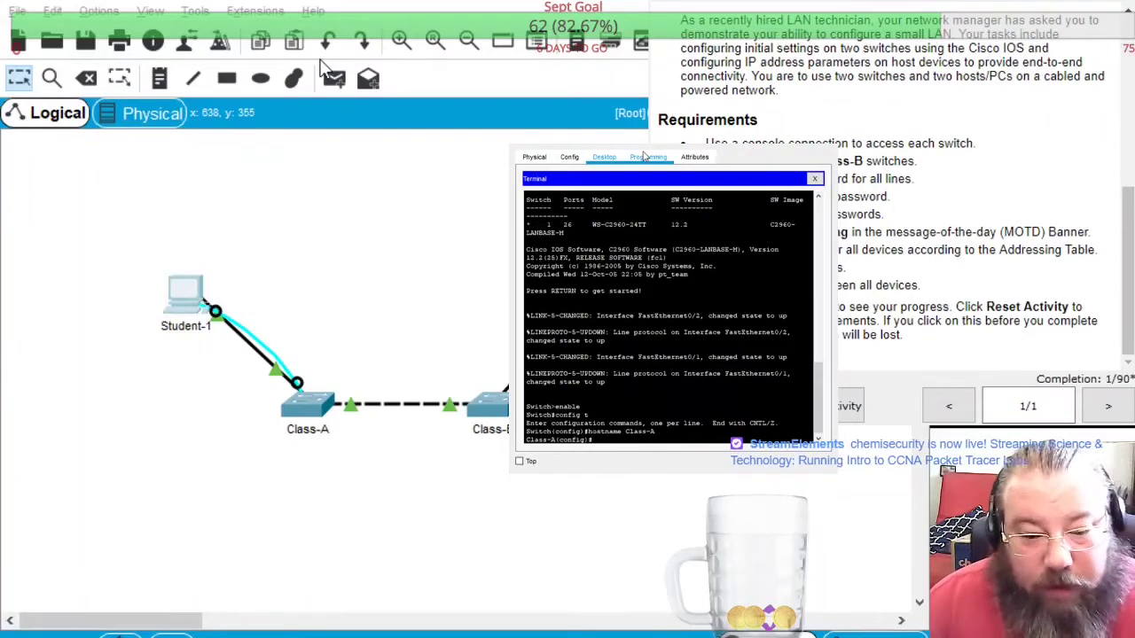
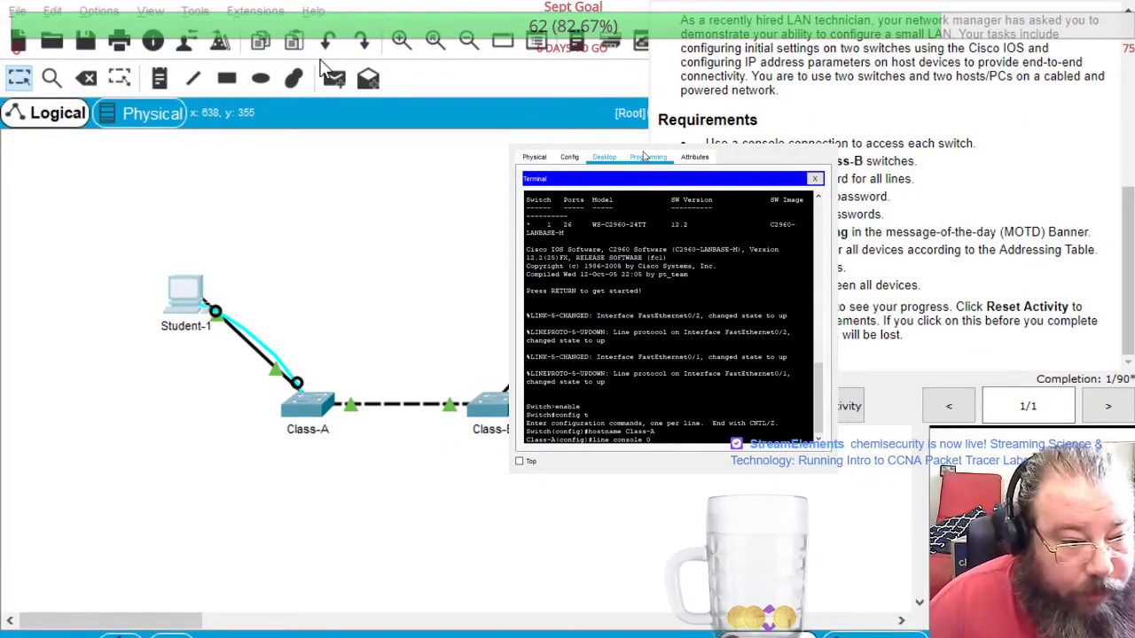
# Give line console 0 the lab password, require login, and exit the line
pyautogui.press('Return')
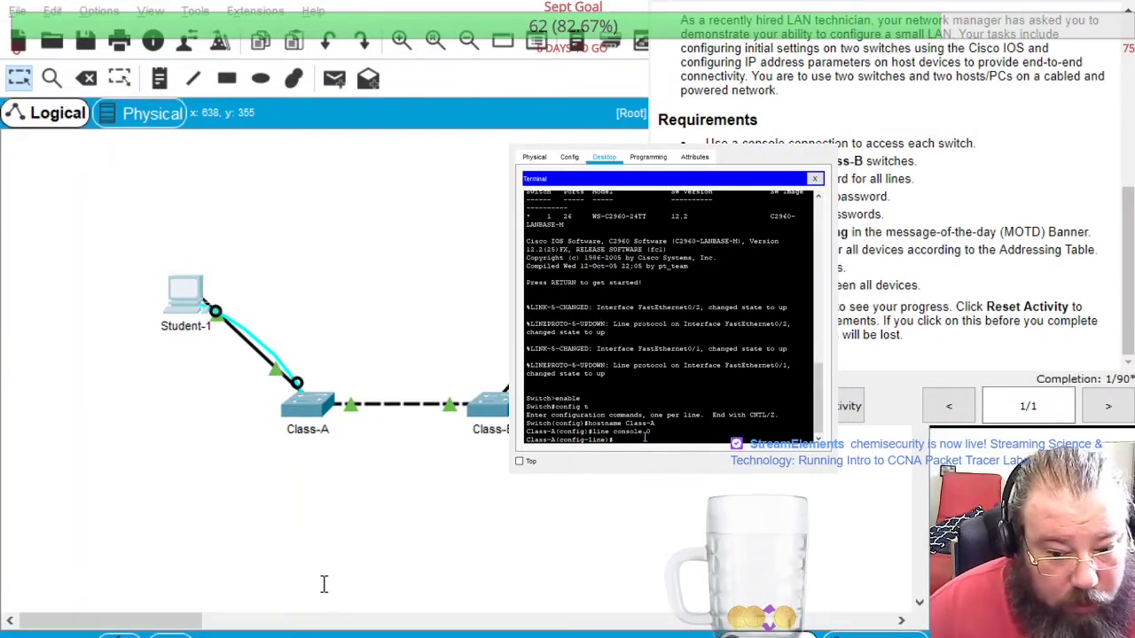
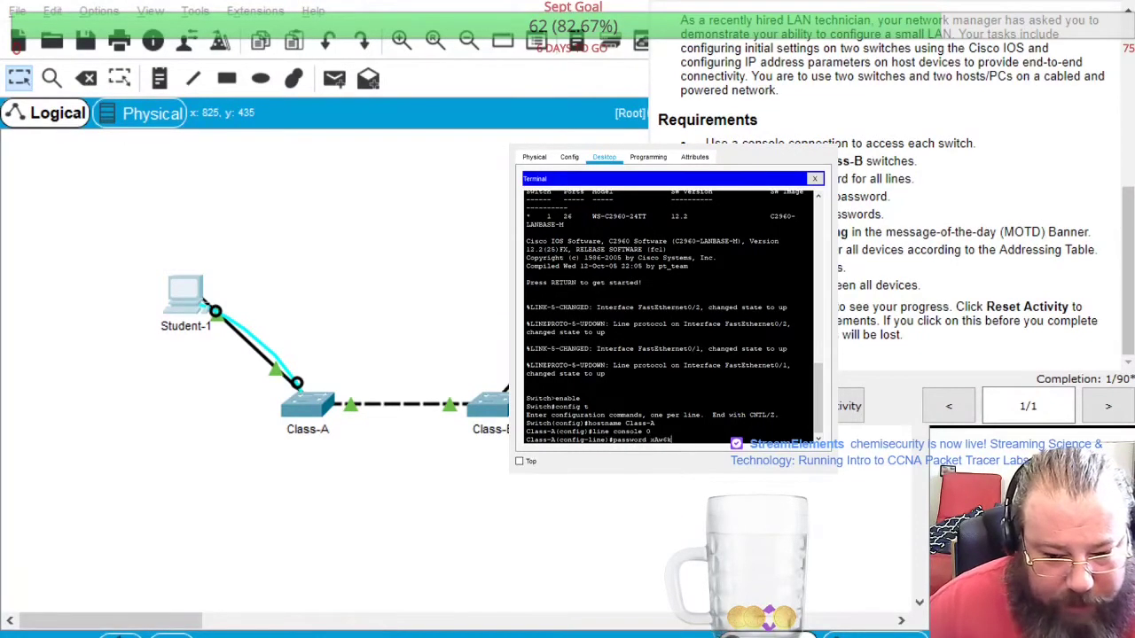
pyautogui.press('Return')
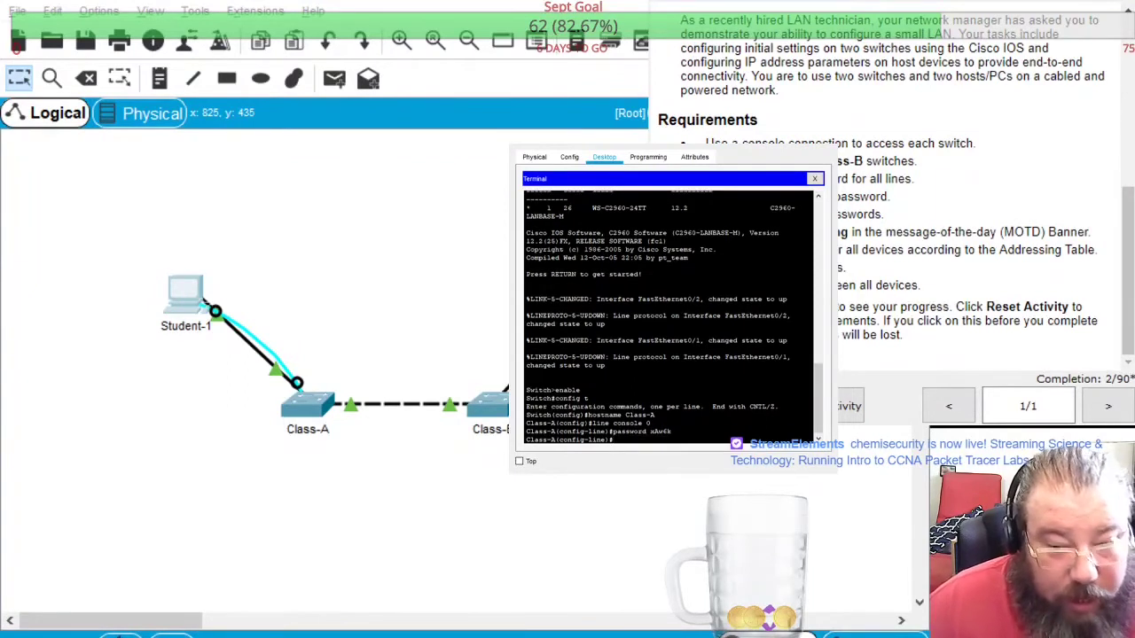
pyautogui.press('Return')
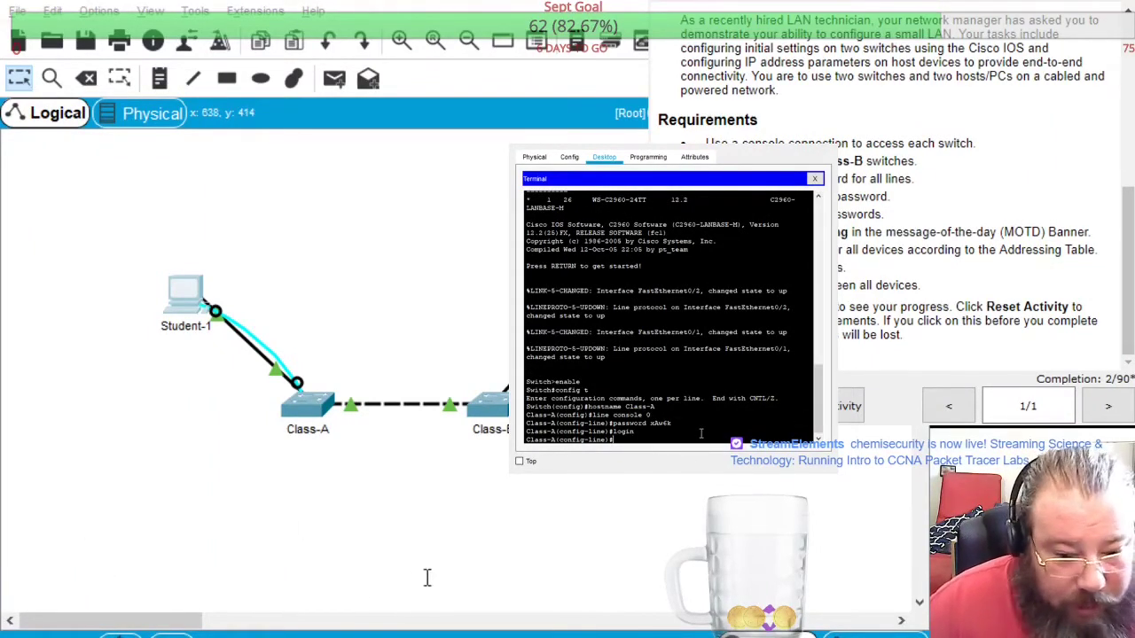
pyautogui.press('Return')
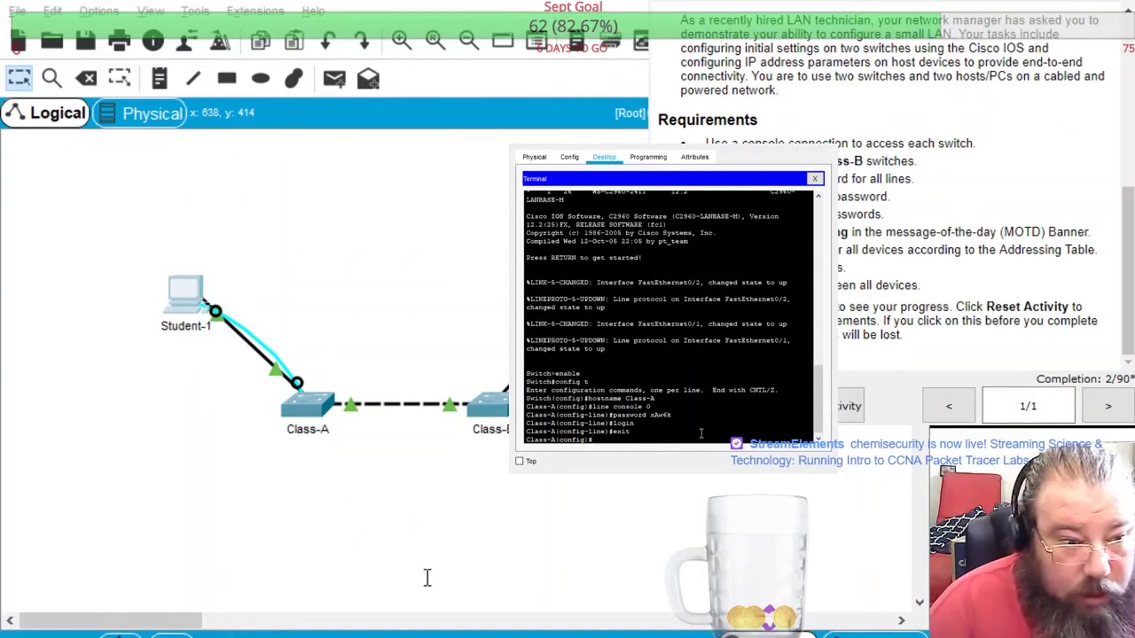
# Enter line vty 0 4 configuration, correcting the mistyped command
pyautogui.write('line')
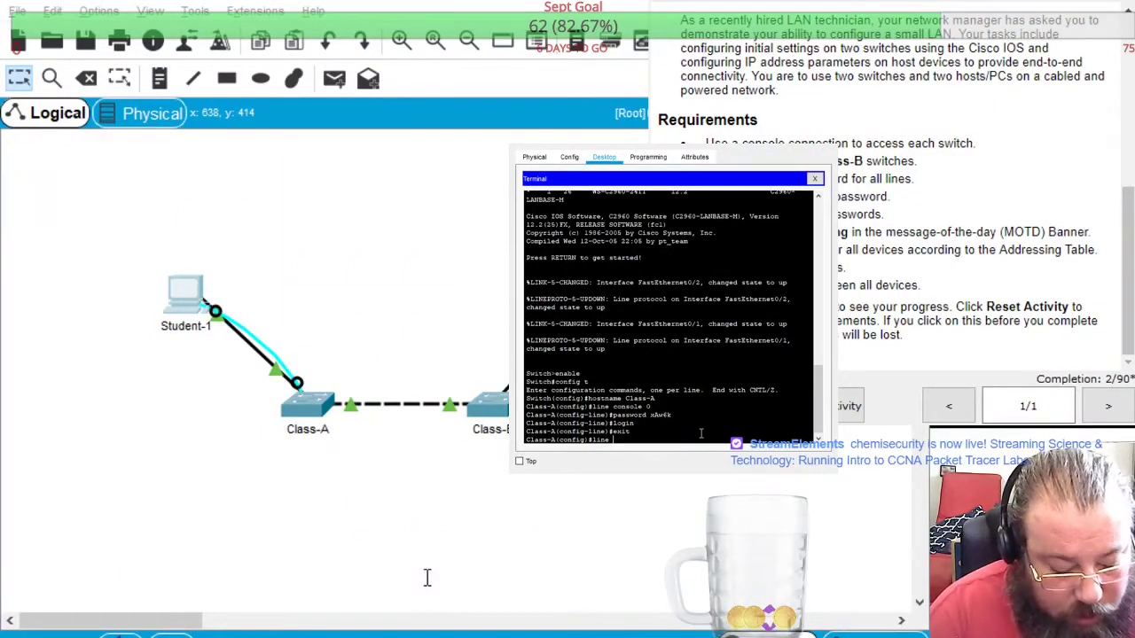
pyautogui.write(' vty')
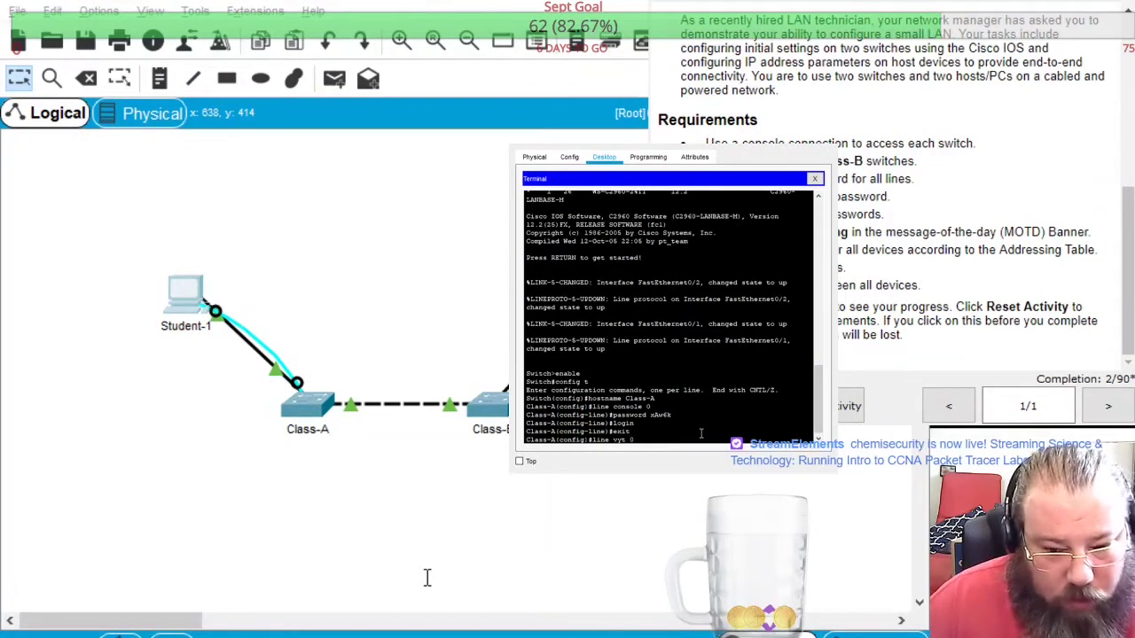
pyautogui.write(' 0 4')
pyautogui.press('Return')
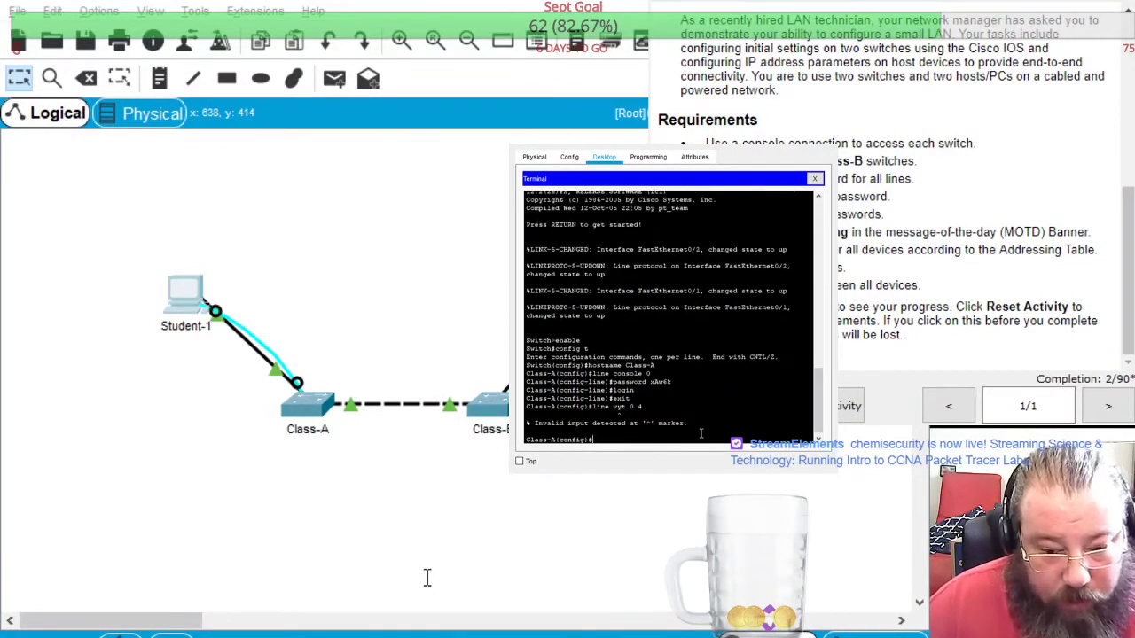
pyautogui.press('Up')
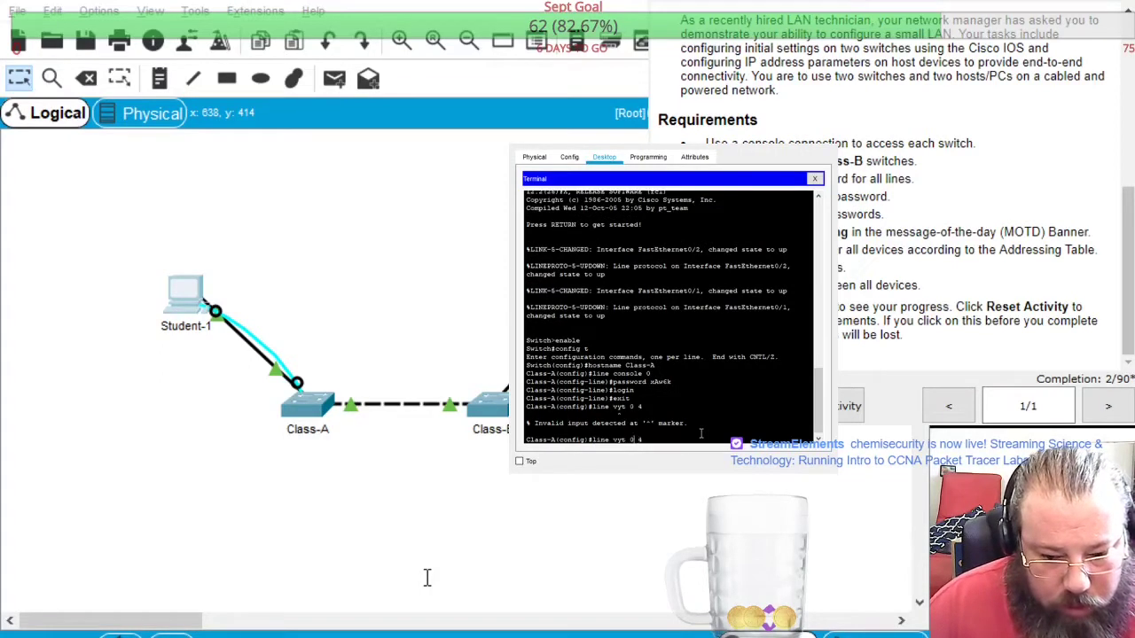
pyautogui.press('BackSpace')
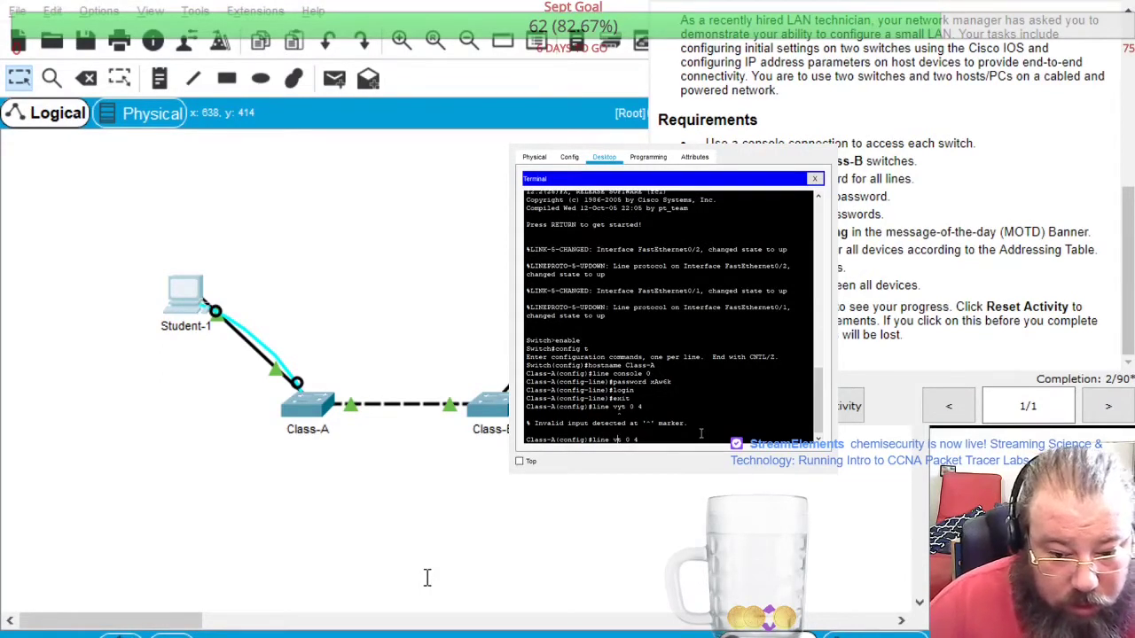
pyautogui.press('BackSpace')
pyautogui.write('t')
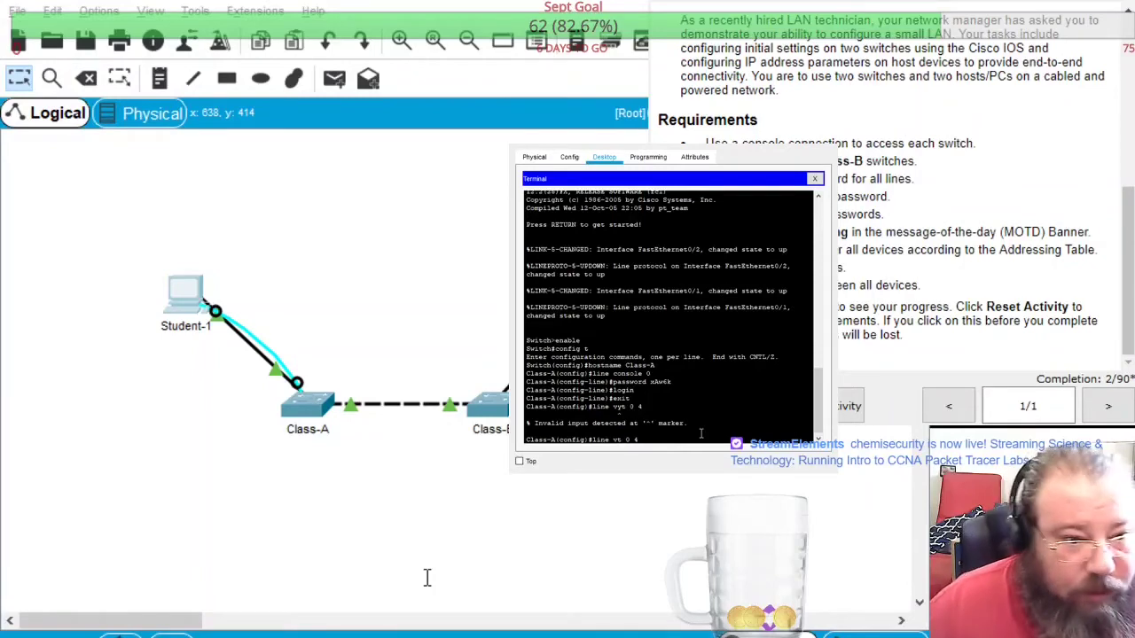
pyautogui.scroll(2, 887, 222)
pyautogui.scroll(-3, 887, 222)
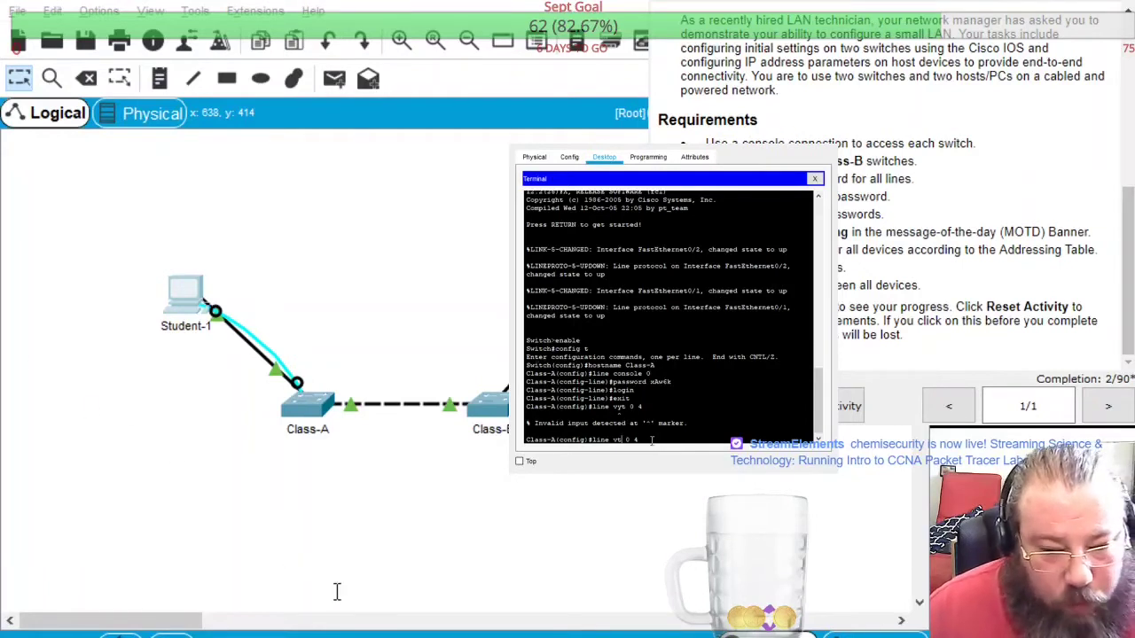
pyautogui.write('y')
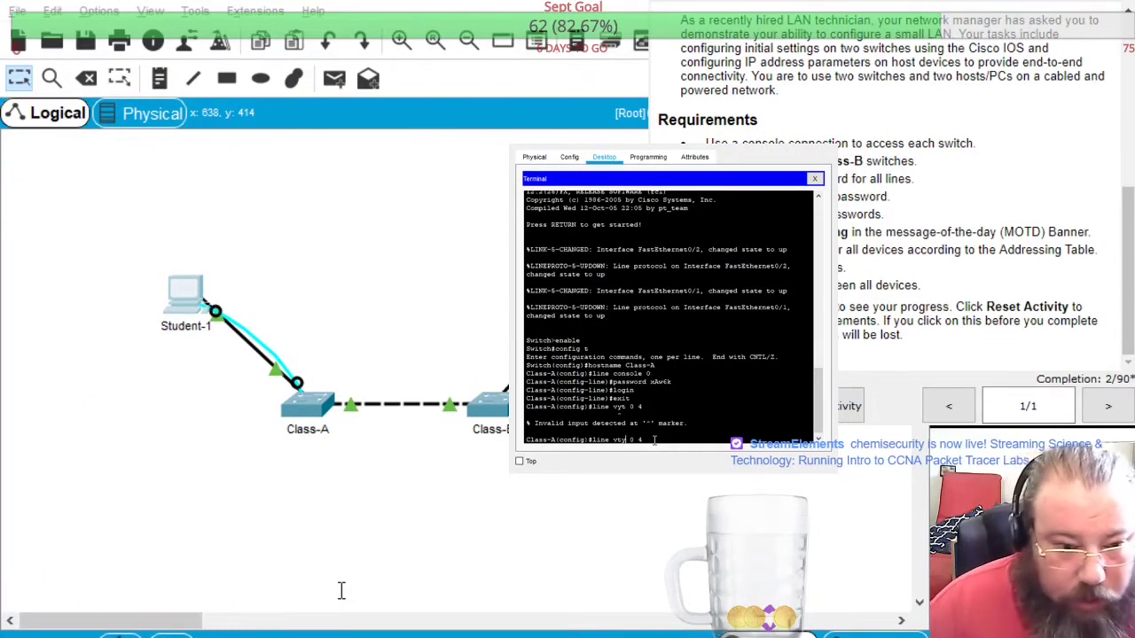
pyautogui.press('Return')
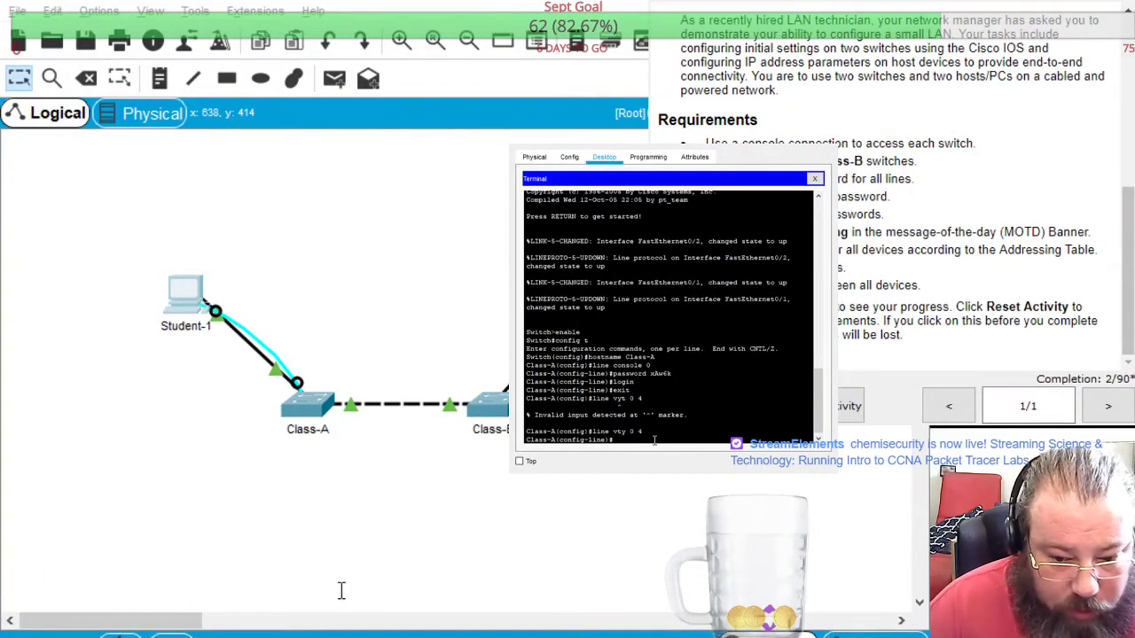
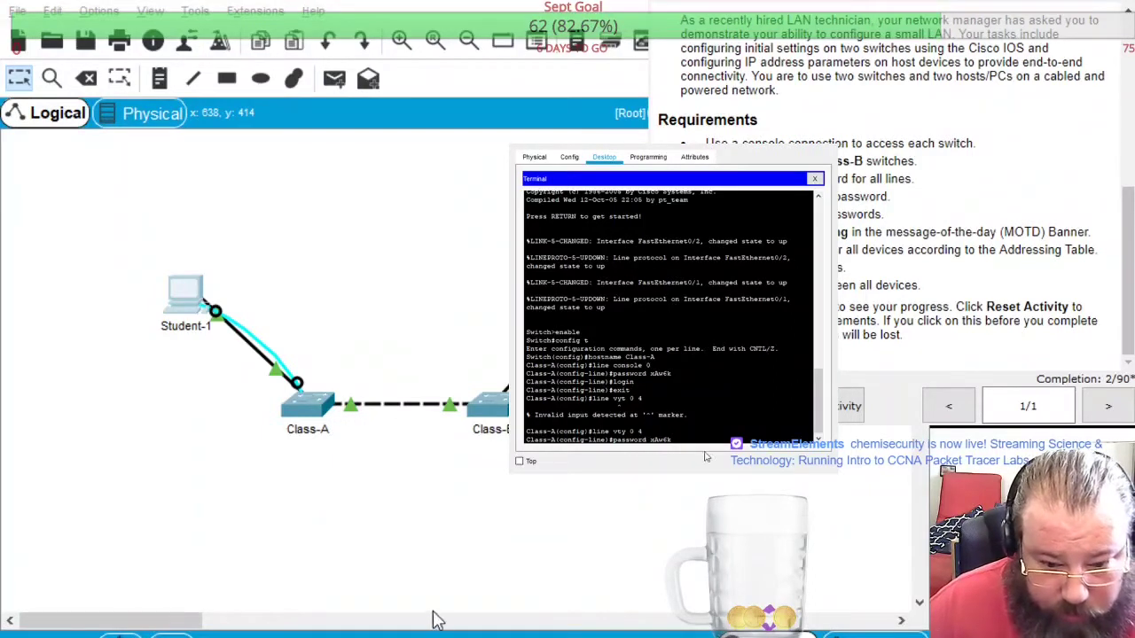
# Set the lab password and require login on the vty lines, then exit
pyautogui.press('Return')
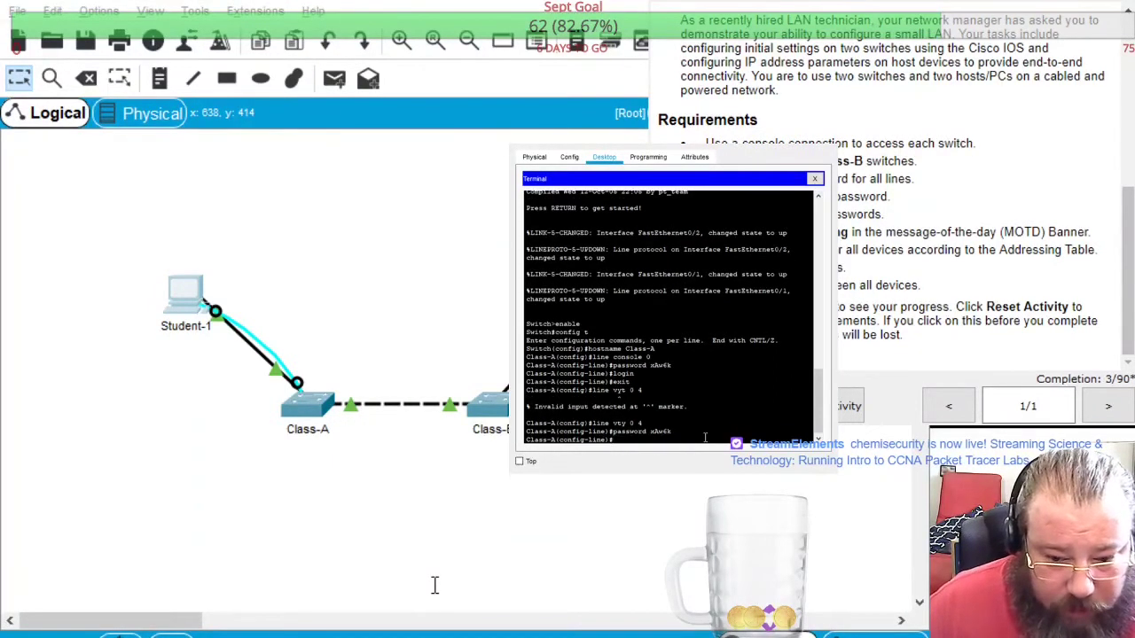
pyautogui.press('Return')
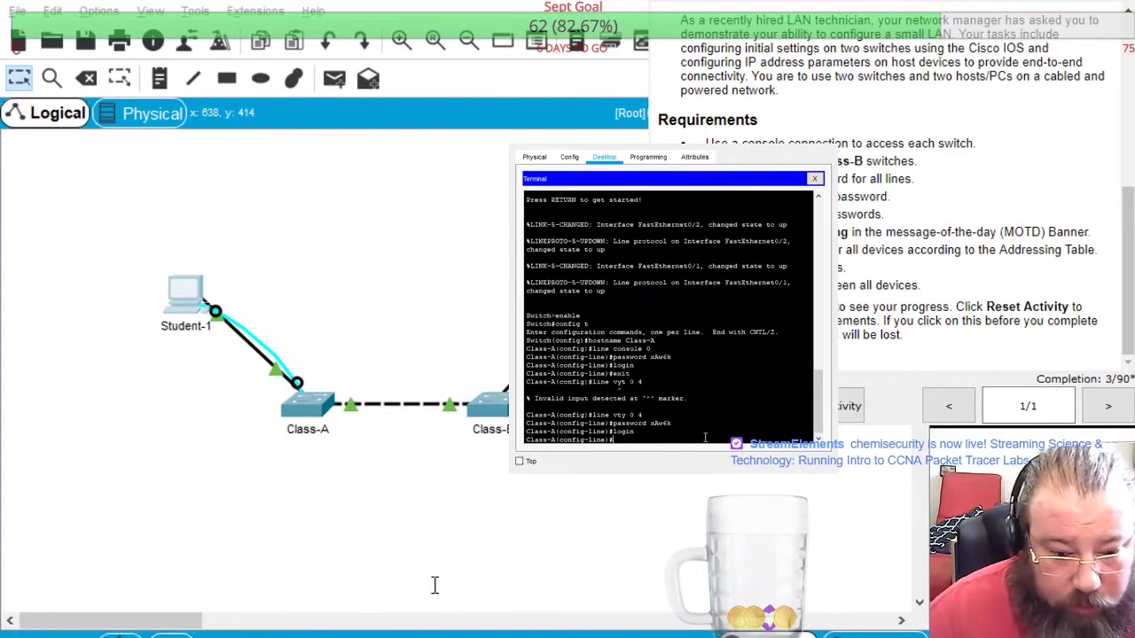
pyautogui.press('Return')
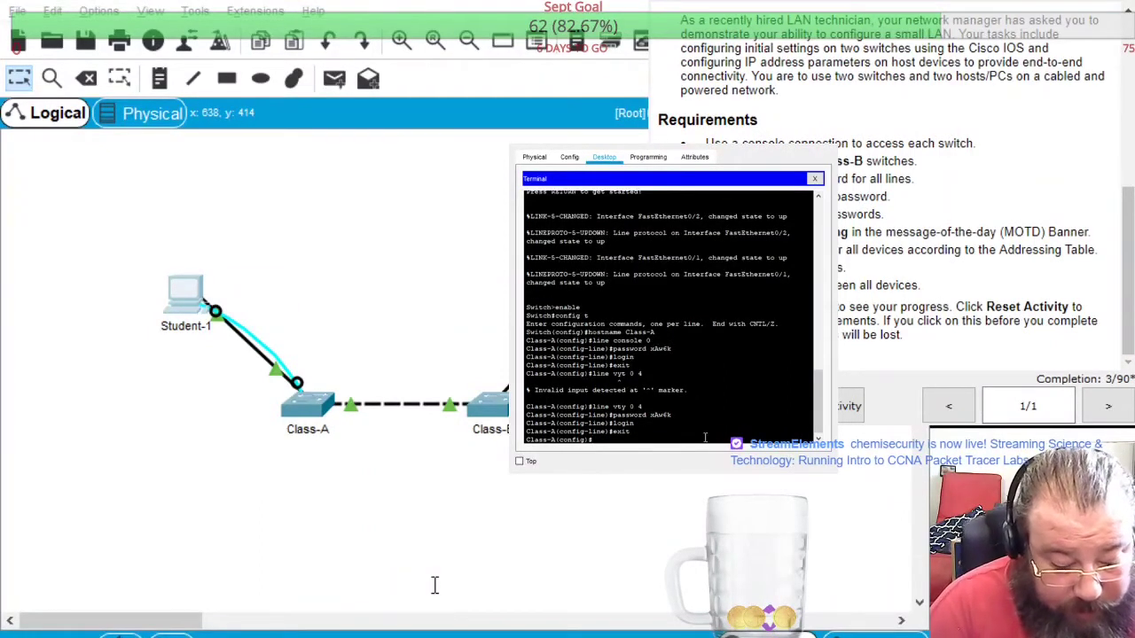
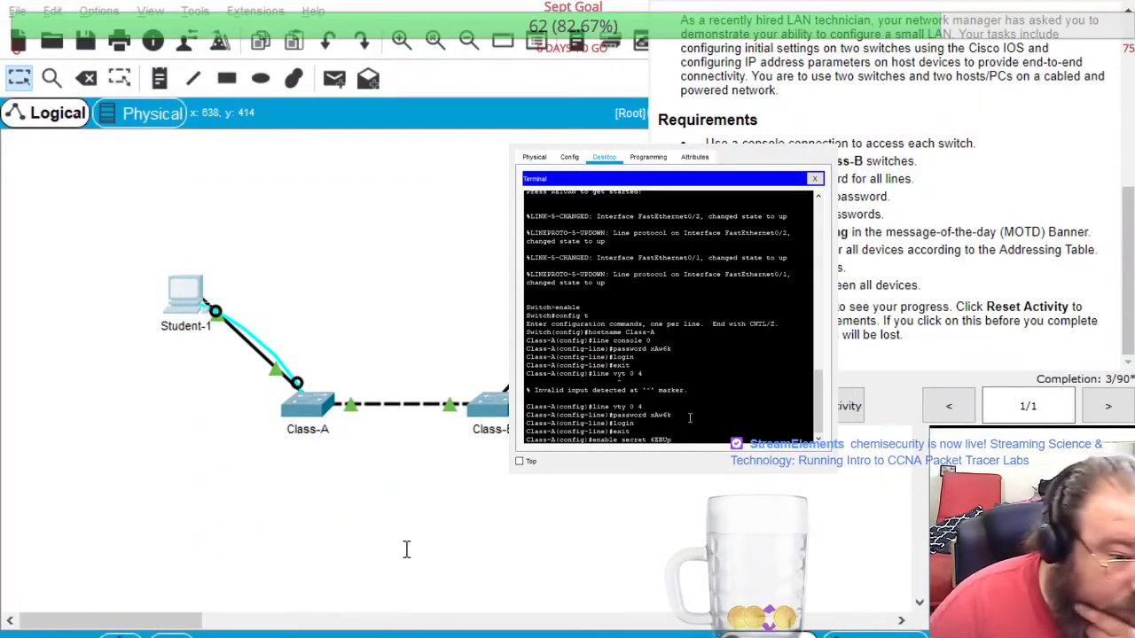
# Set Class-A's enable secret to the required password and enable service password-encryption
pyautogui.press('Return')
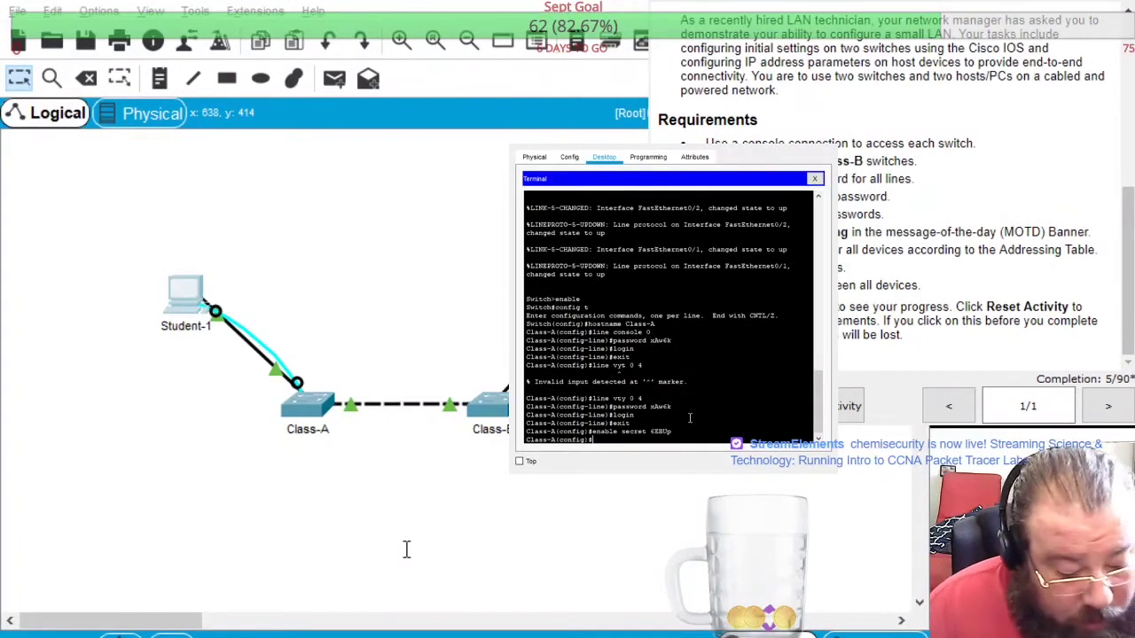
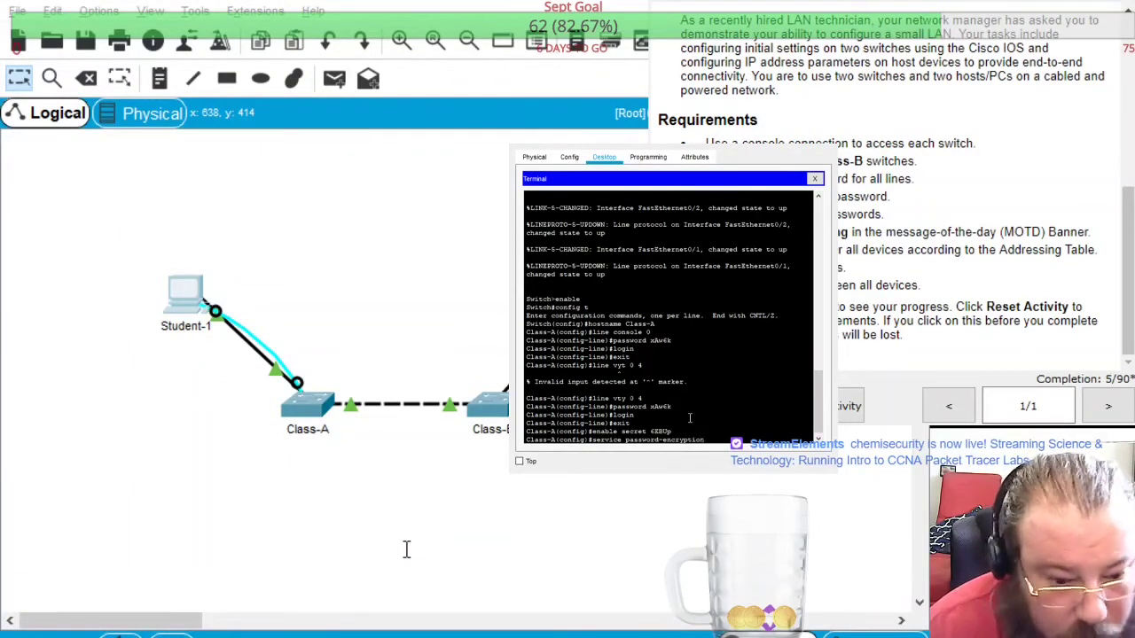
pyautogui.press('Return')
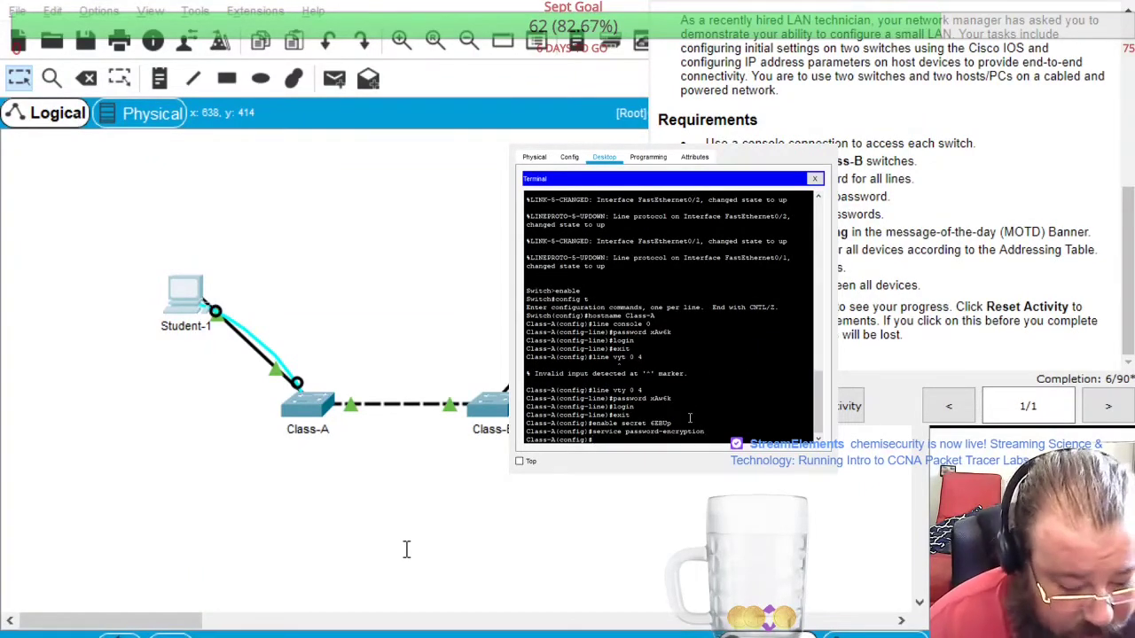
# Add a banner motd starting 'Warning: Access is strictly controlled' for unauthorized users
pyautogui.write('banner motd')
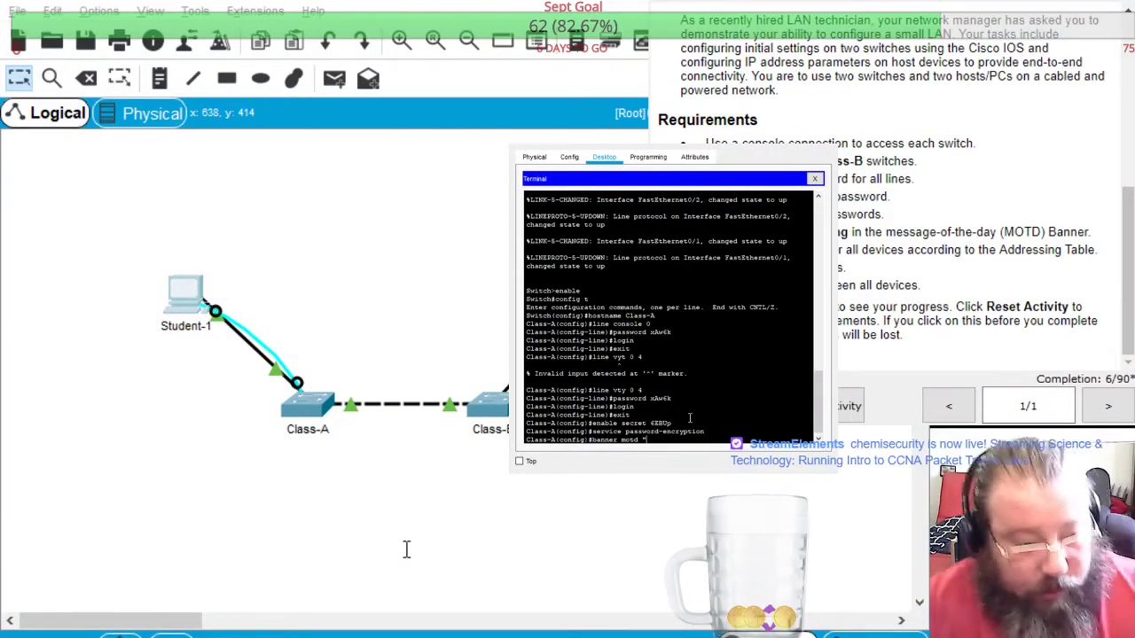
pyautogui.write('Warning:')
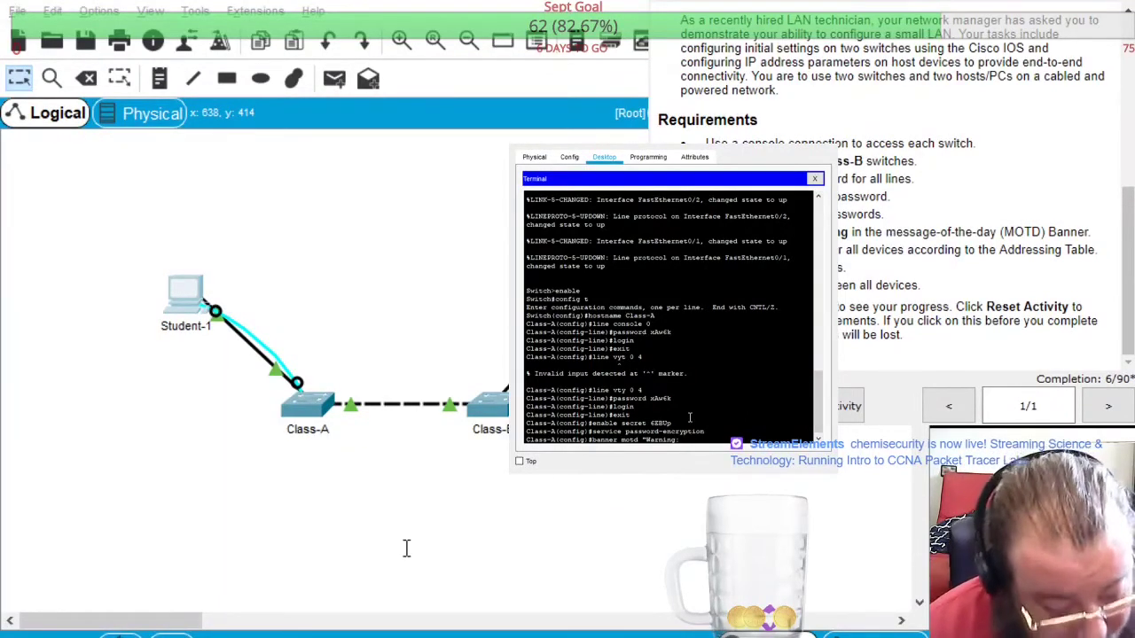
pyautogui.write('Access is')
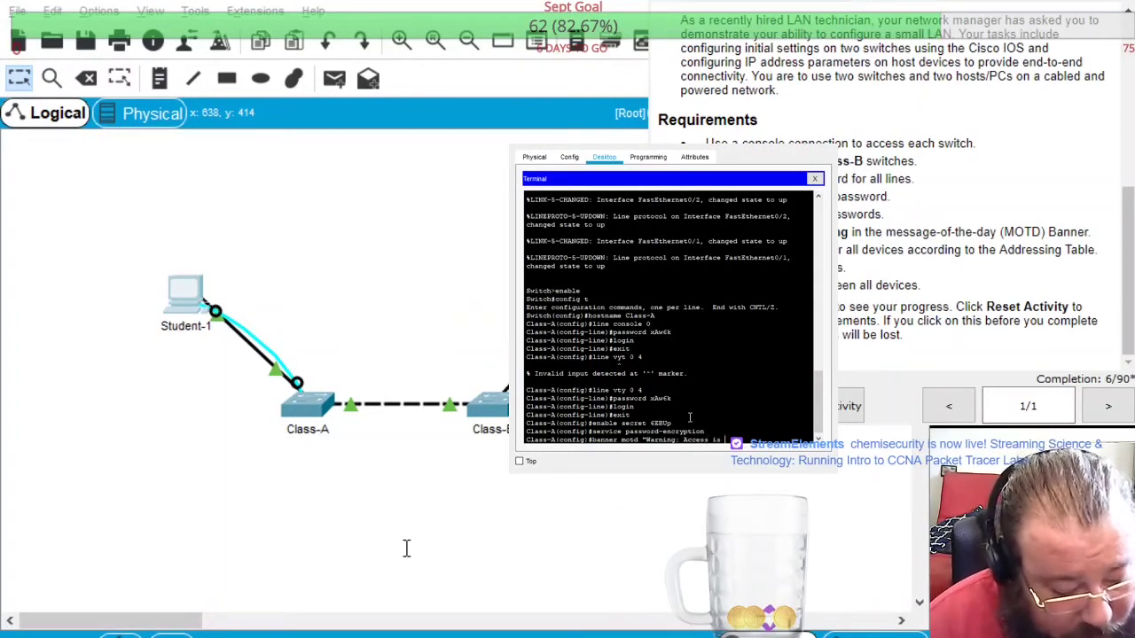
pyautogui.write(' strictly controlled. If you we')
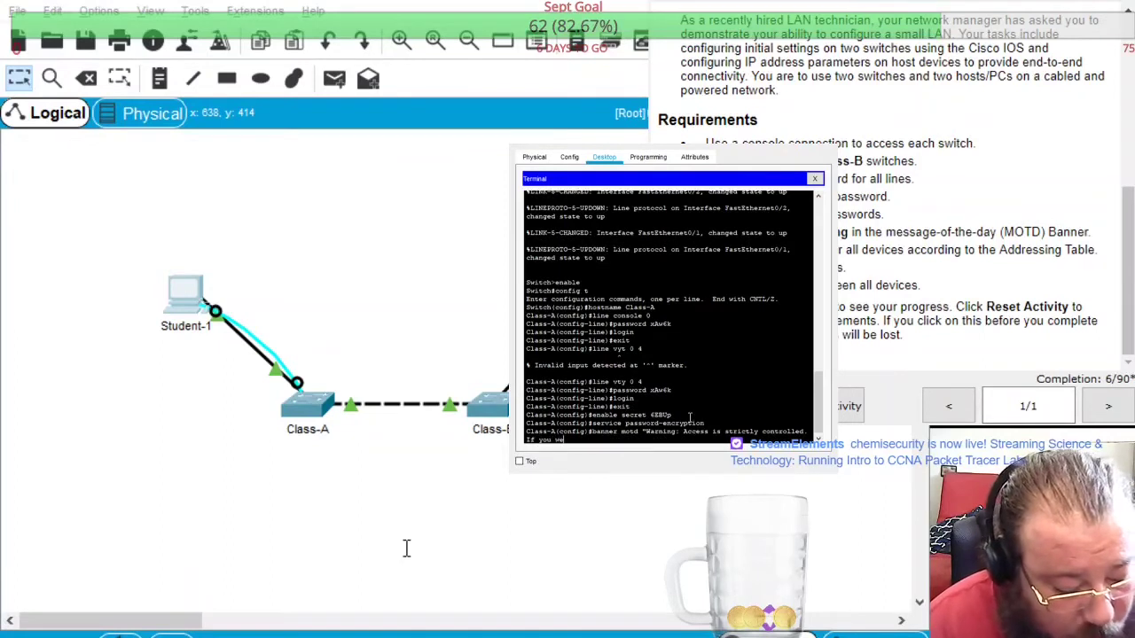
pyautogui.write('re not given')
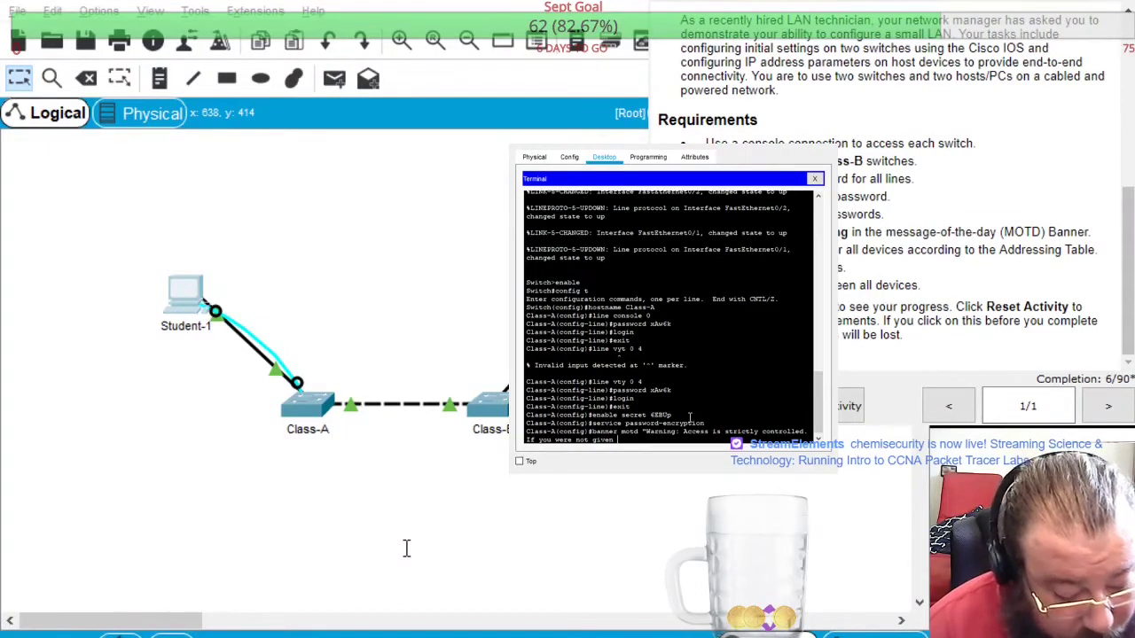
pyautogui.write(' explicit')
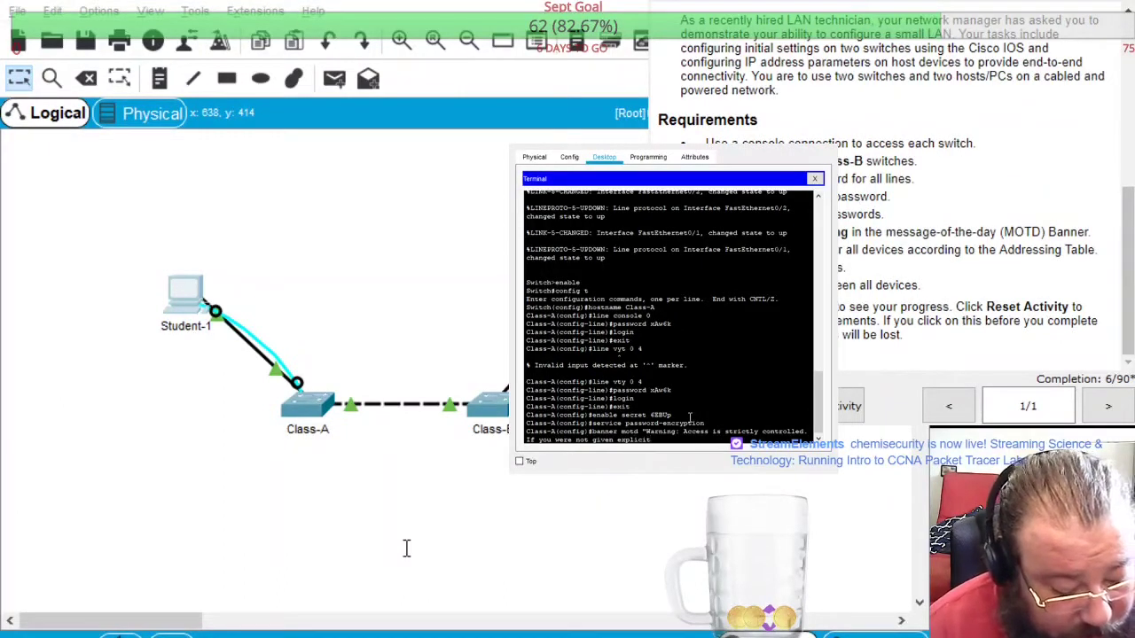
pyautogui.write(' permission,')
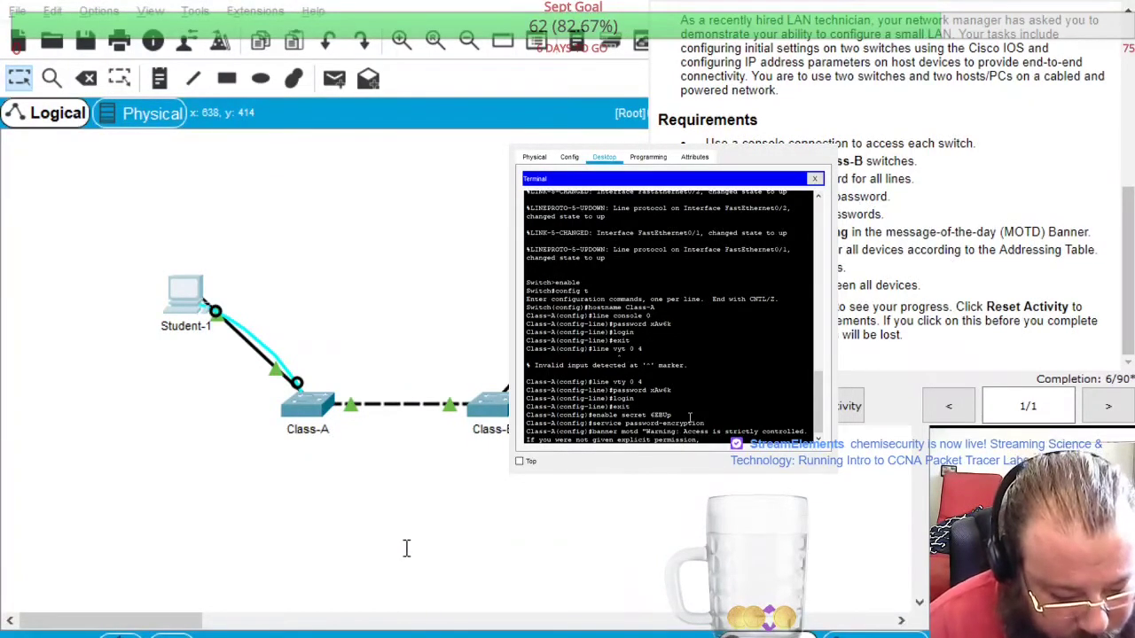
pyautogui.write(' th')
pyautogui.press('BackSpace')
pyautogui.press('BackSpace')
pyautogui.write('you')
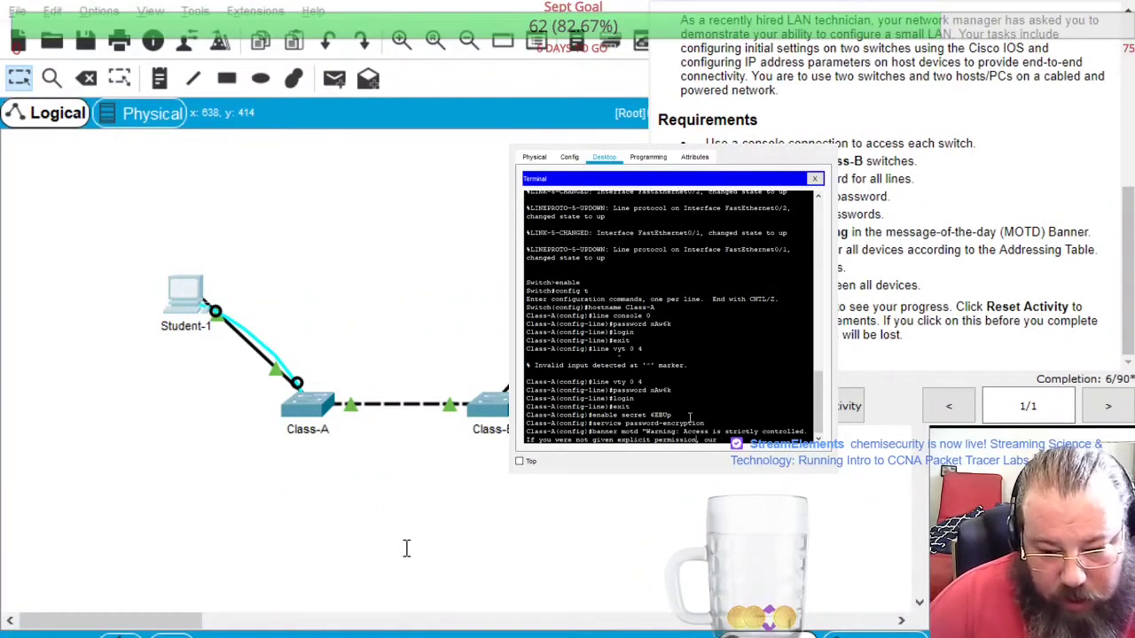
pyautogui.press('BackSpace')
pyautogui.press('BackSpace')
pyautogui.press('BackSpace')
pyautogui.press('BackSpace')
pyautogui.press('BackSpace')
pyautogui.press('BackSpace')
pyautogui.write('by th')
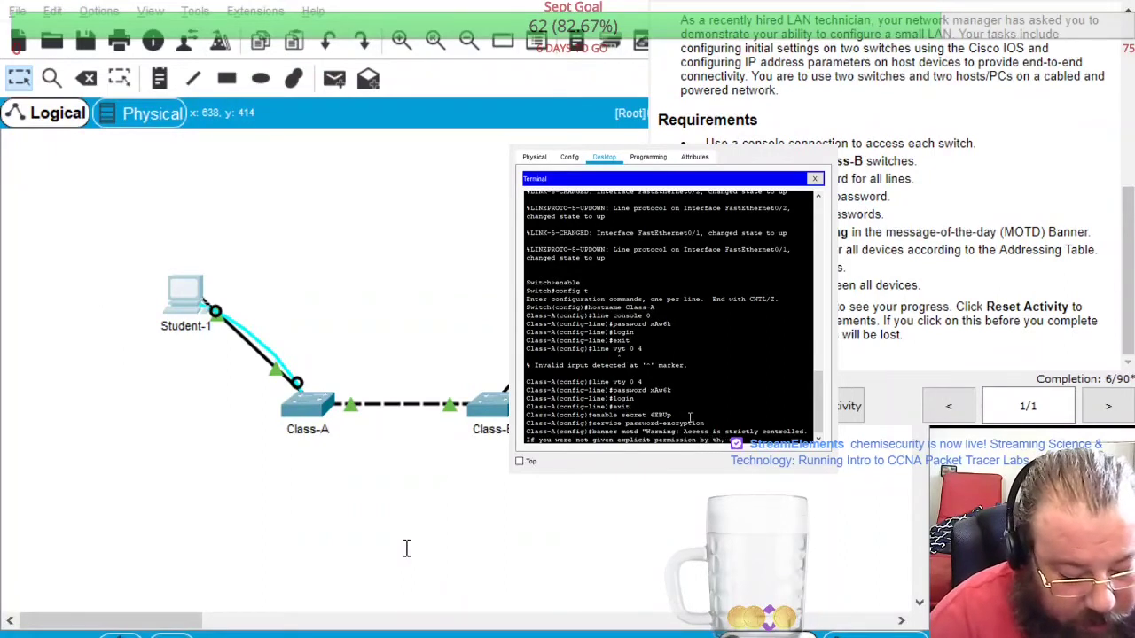
pyautogui.write('e commanding offi')
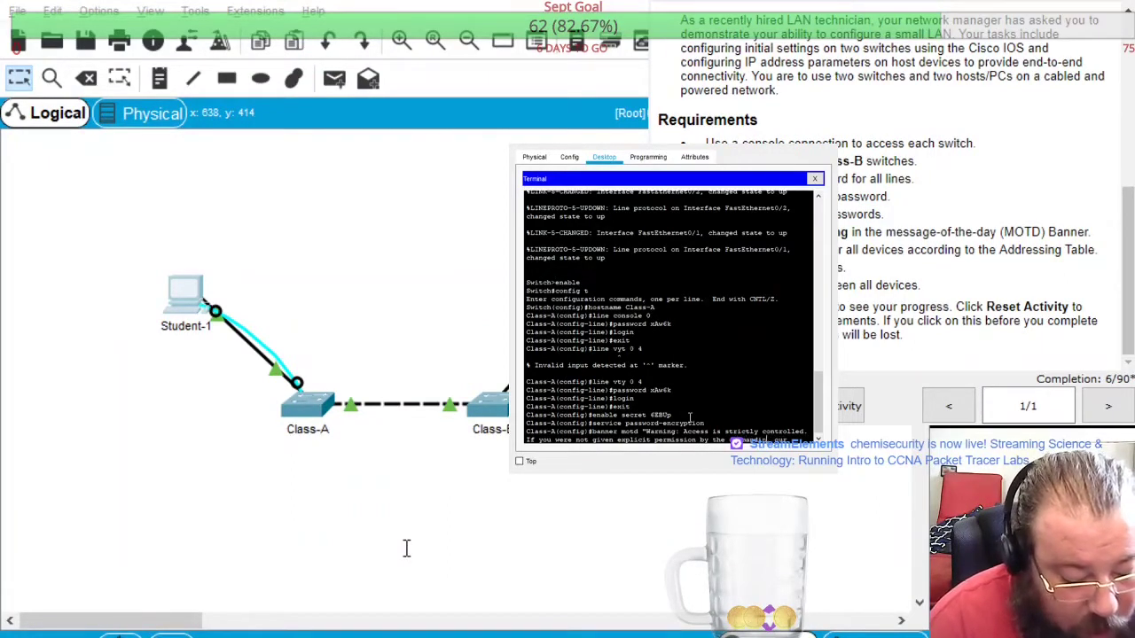
pyautogui.write('cer of Area 51, our')
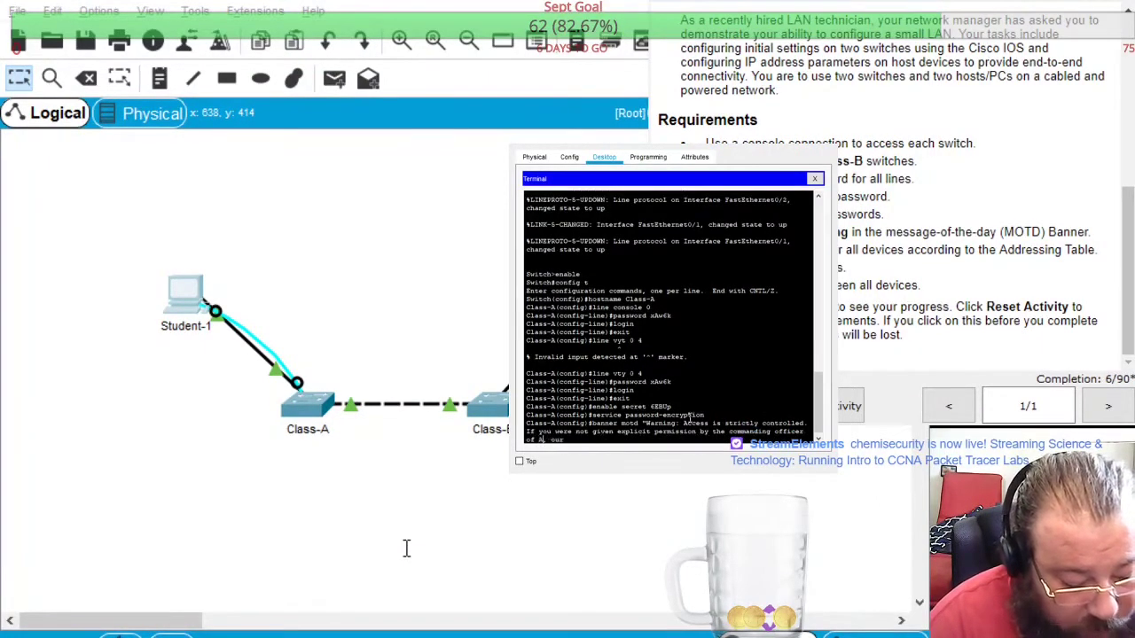
pyautogui.write('51')
pyautogui.write(' esteemed')
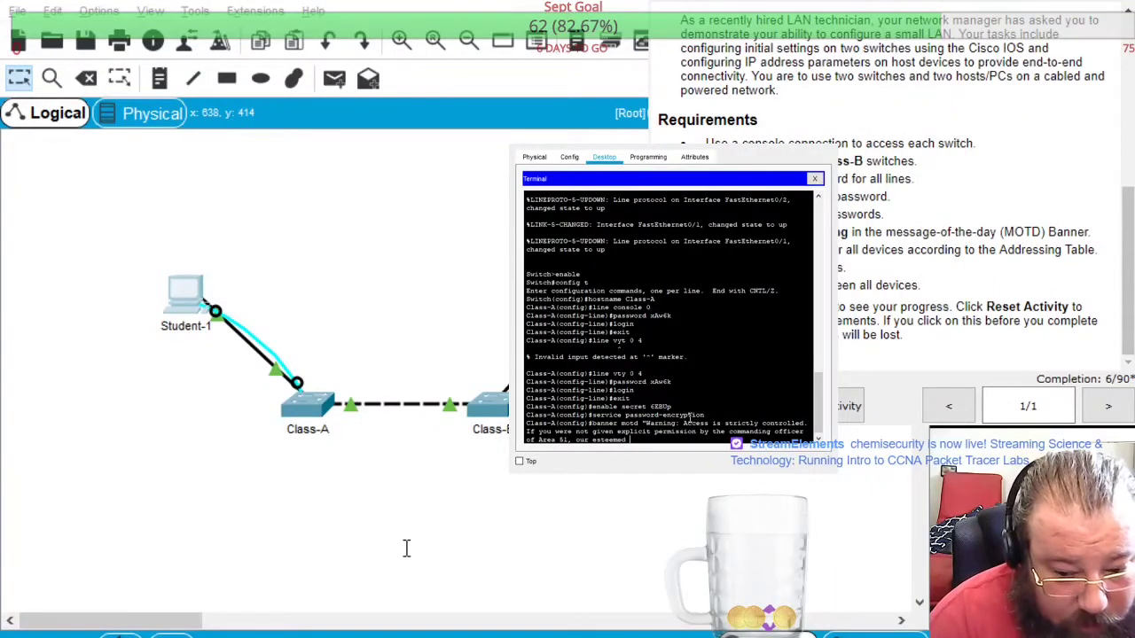
pyautogui.write(' guest')
pyautogui.write('s wil')
pyautogui.write('l b')
pyautogui.write('clap')
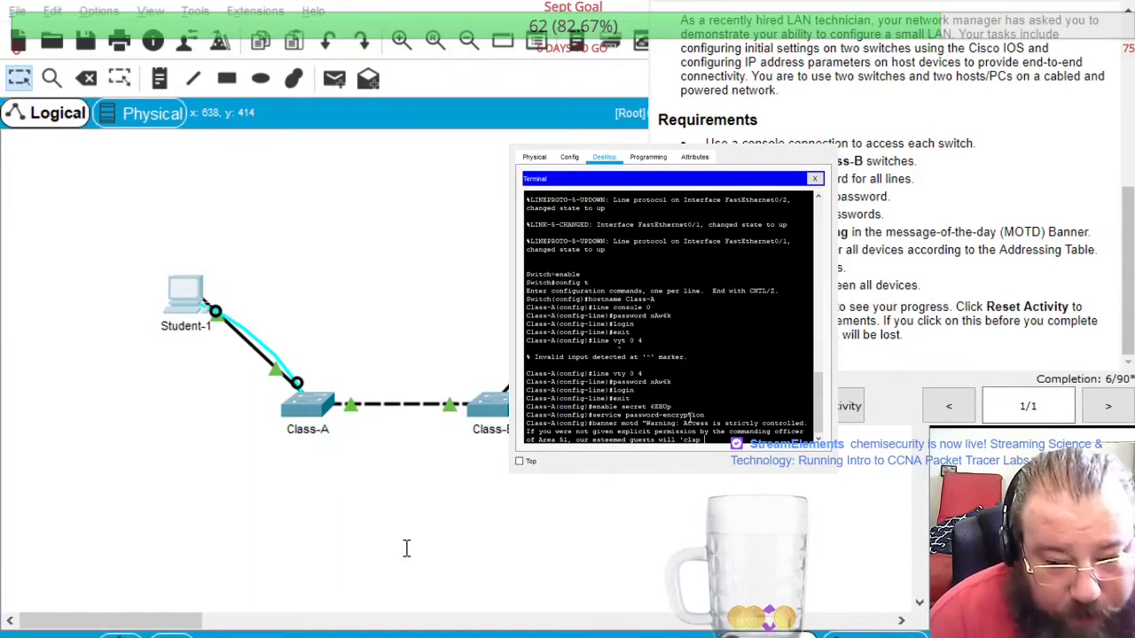
pyautogui.write(' dem ')
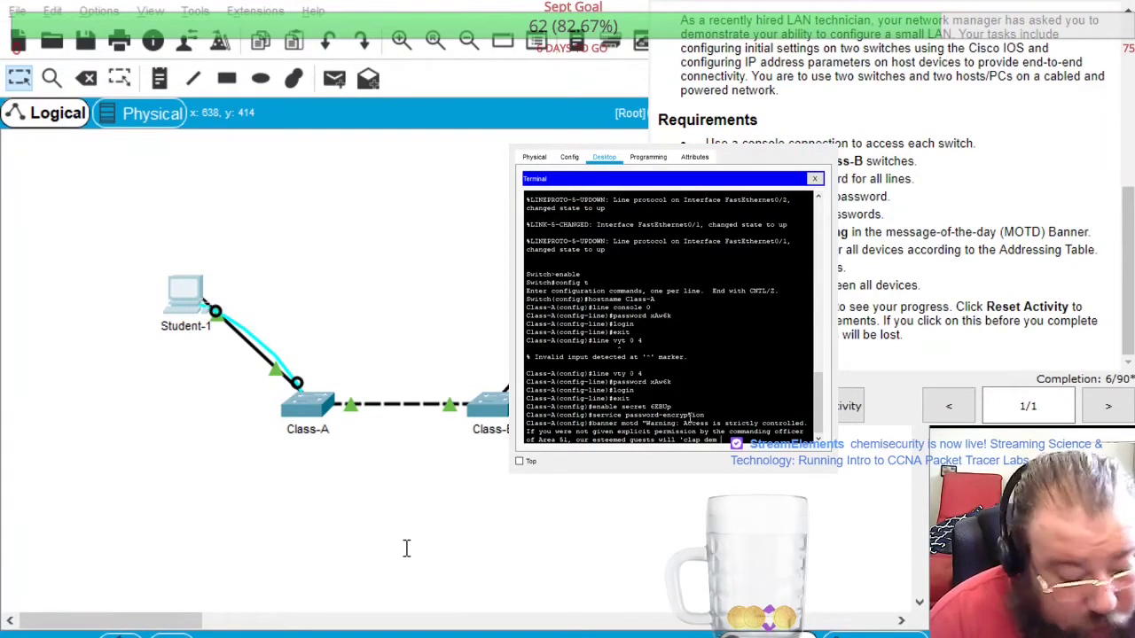
pyautogui.write('ch')
pyautogui.write('ee')
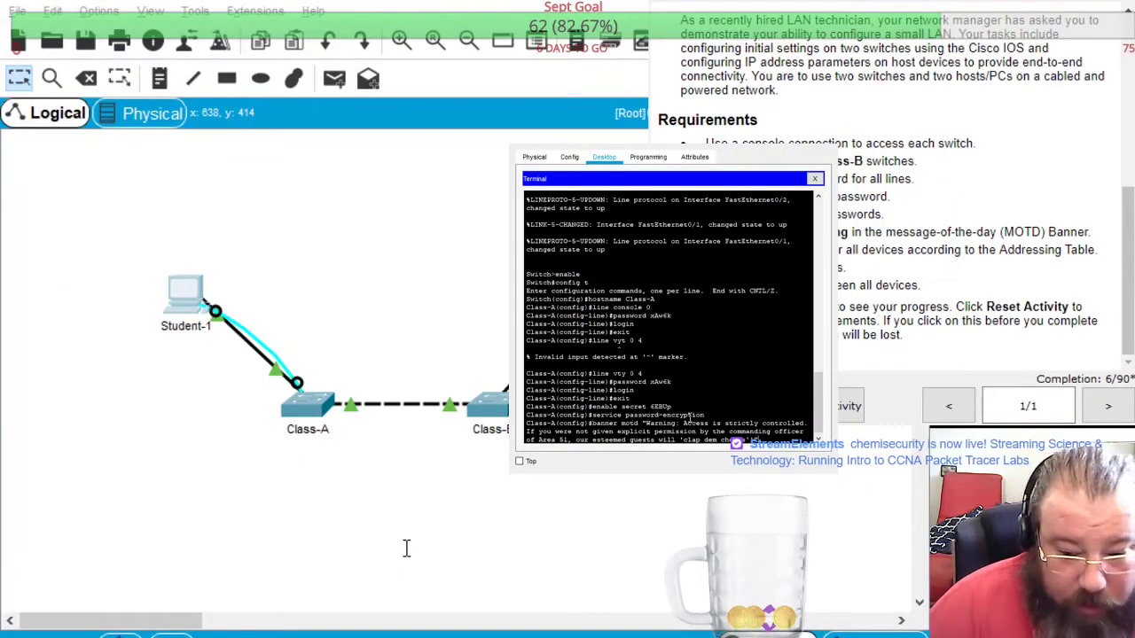
pyautogui.write('ks\'!"')
pyautogui.press('Return')
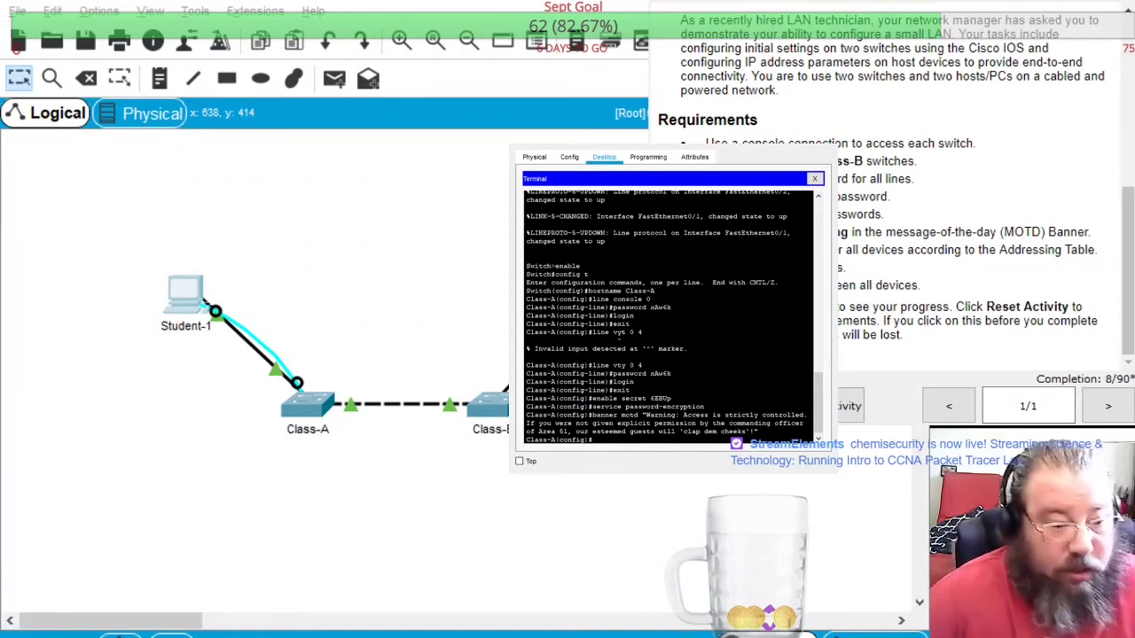
# Give interface VLAN 1 address 172.16.5.35 255.255.255.0 and bring it up with no shutdown
pyautogui.scroll(5, 896, 187)
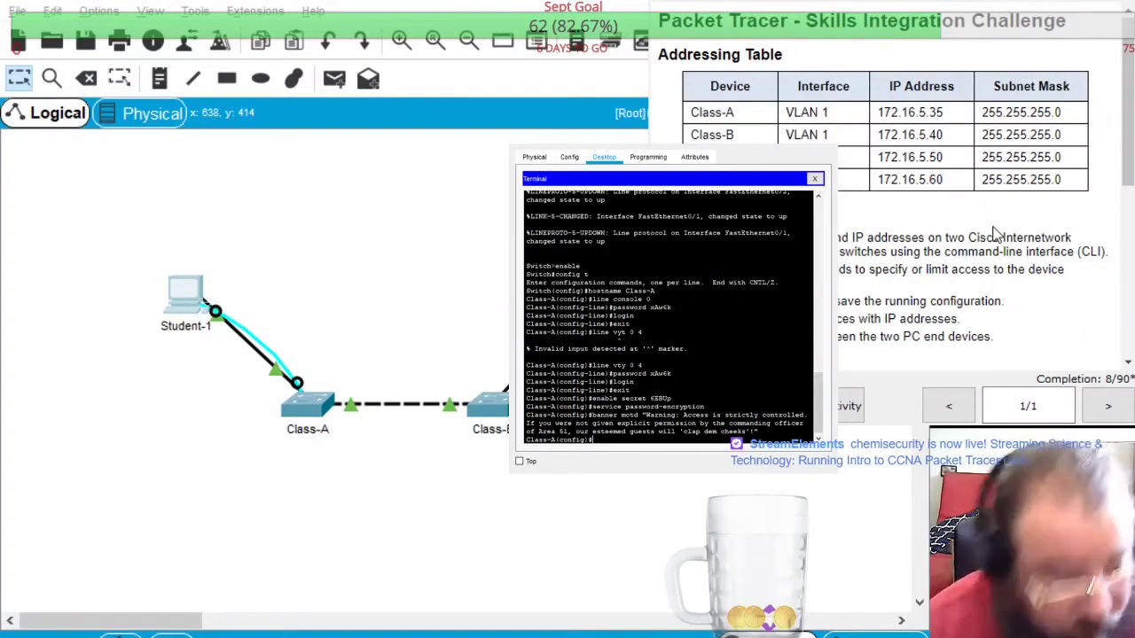
pyautogui.write('interface')
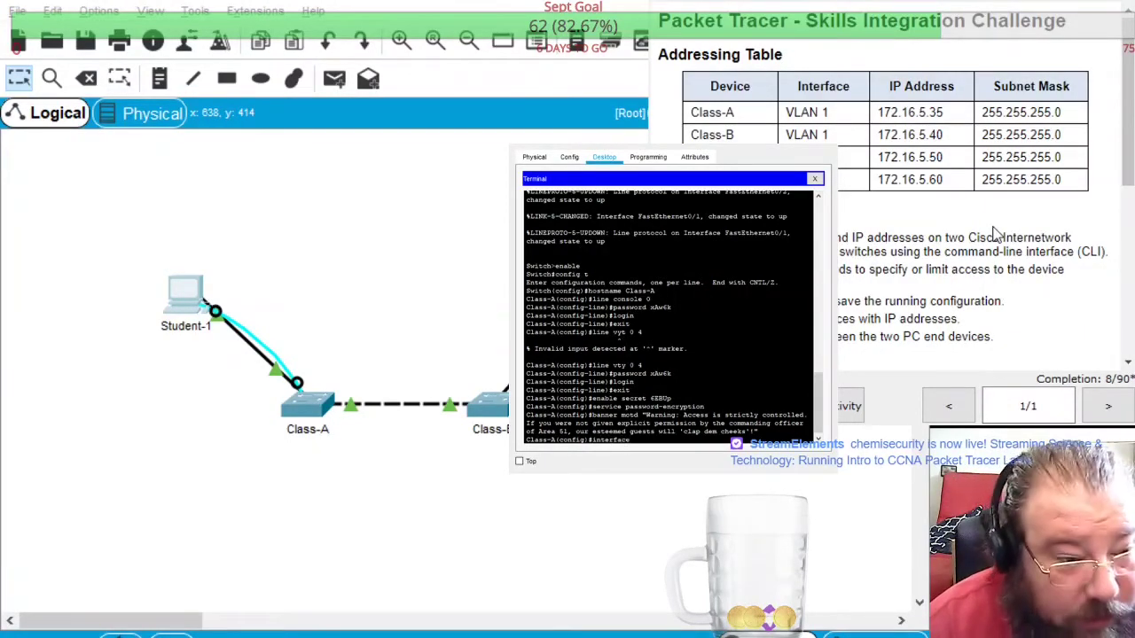
pyautogui.write(' vlan')
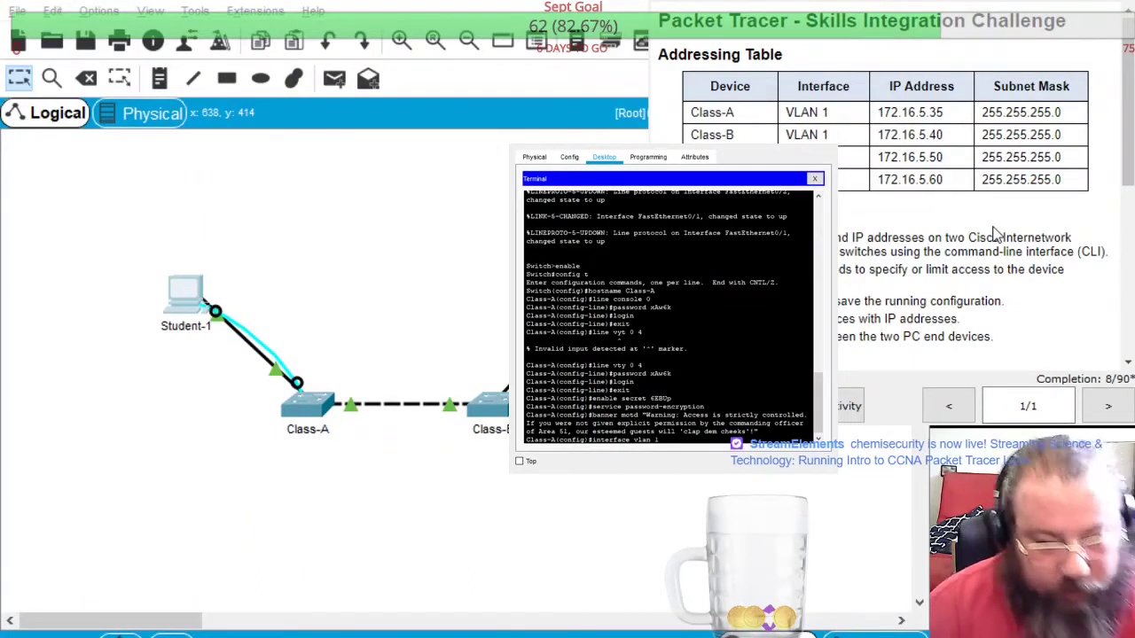
pyautogui.write(' 1')
pyautogui.press('Return')
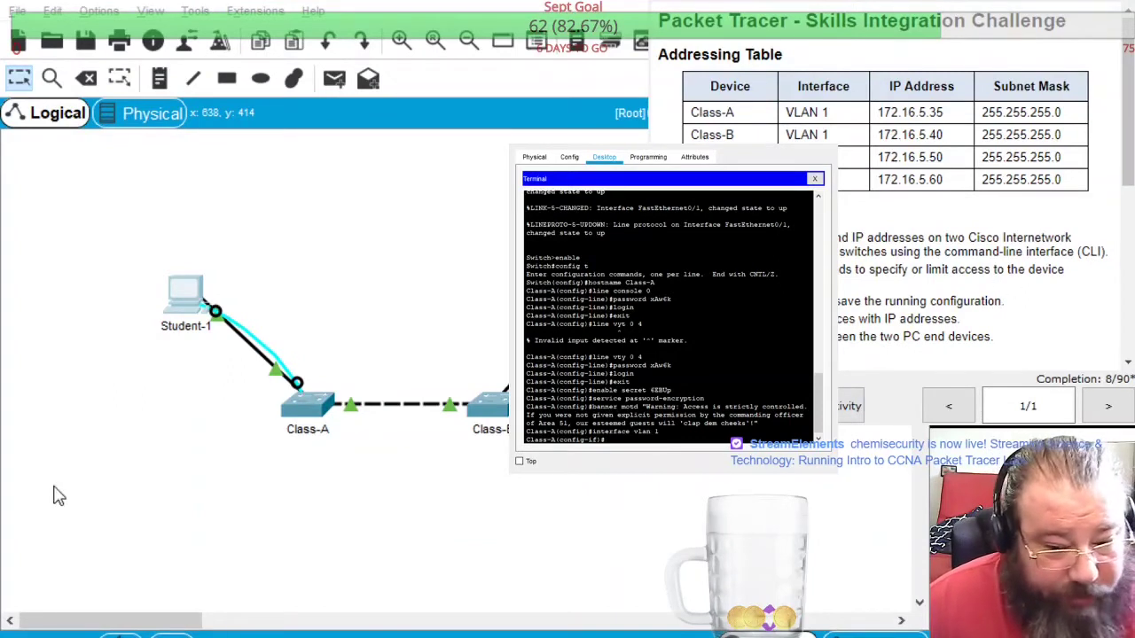
pyautogui.write('ip')
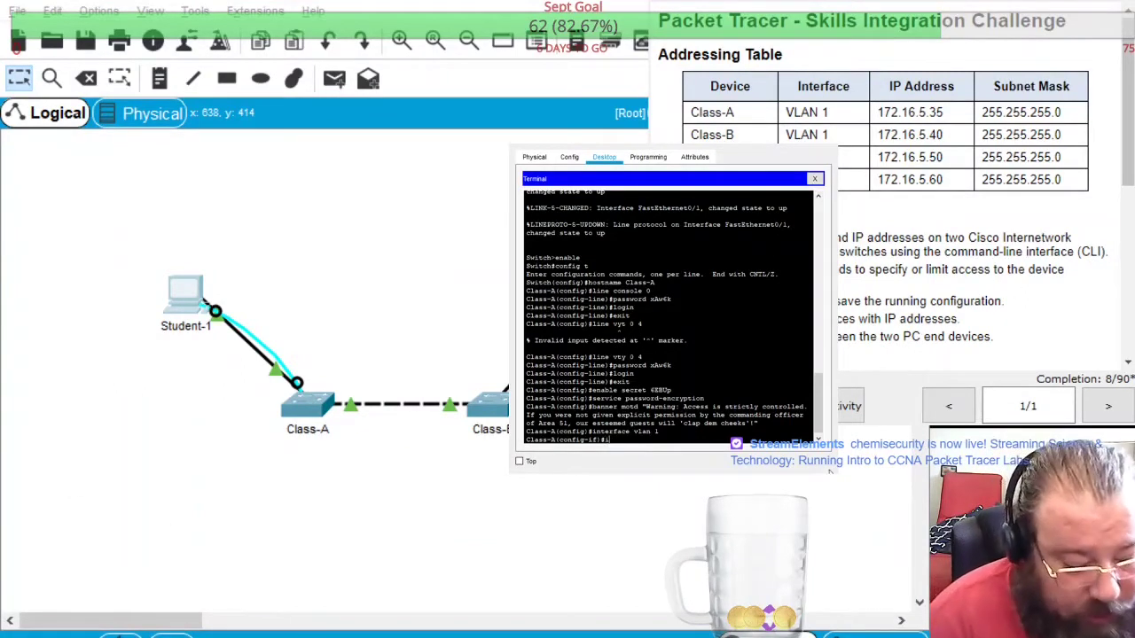
pyautogui.write(' address')
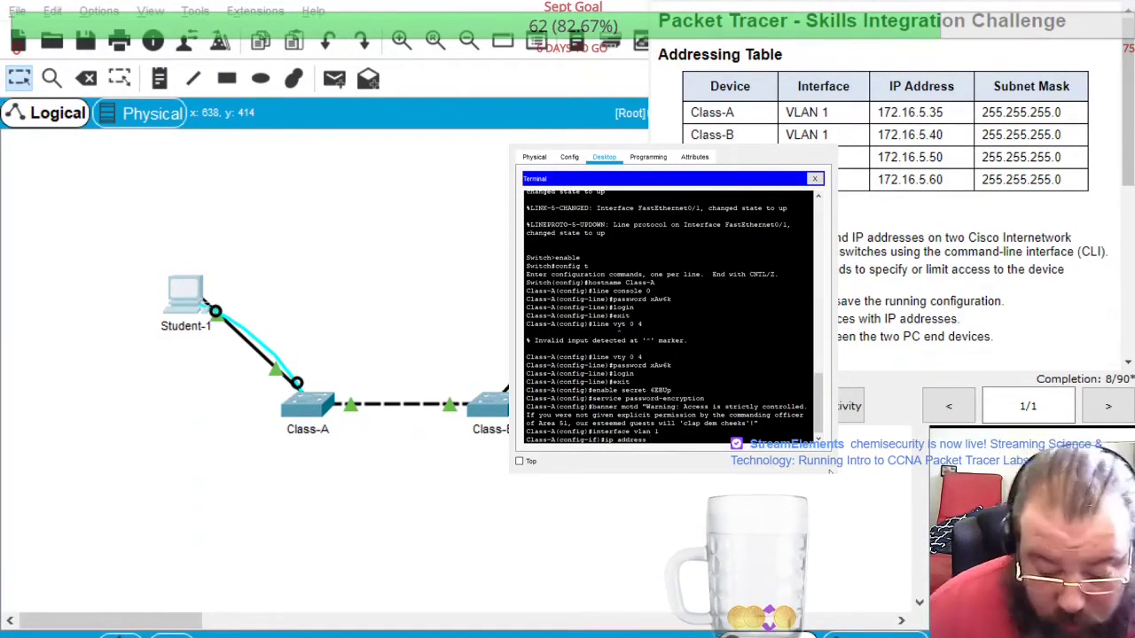
pyautogui.write('2.16.5.35 255.255')
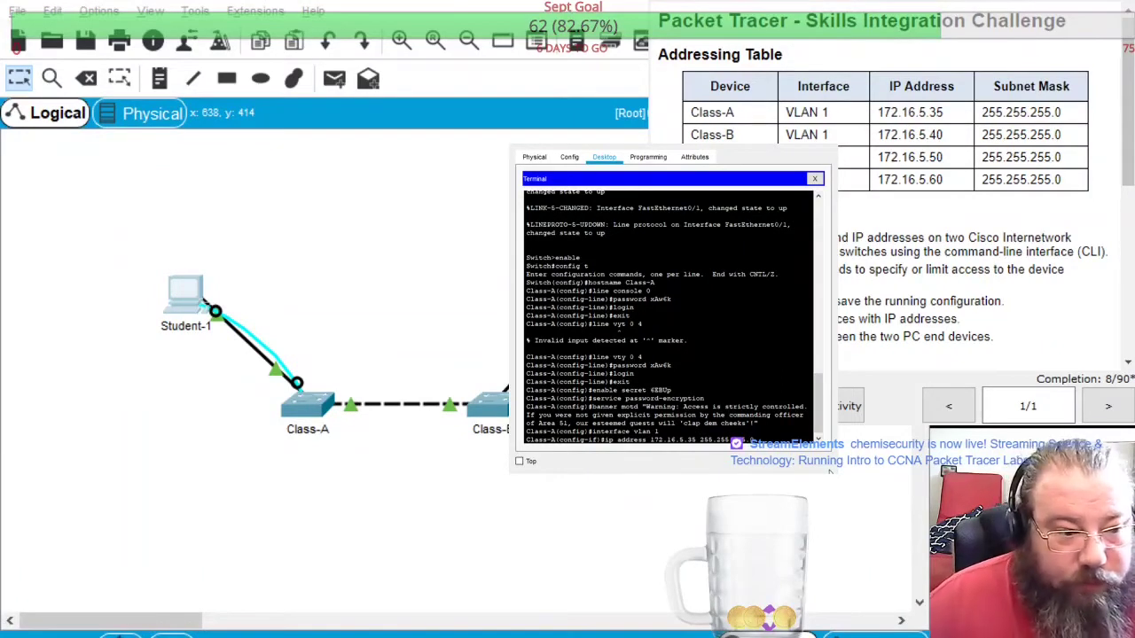
pyautogui.press('Return')
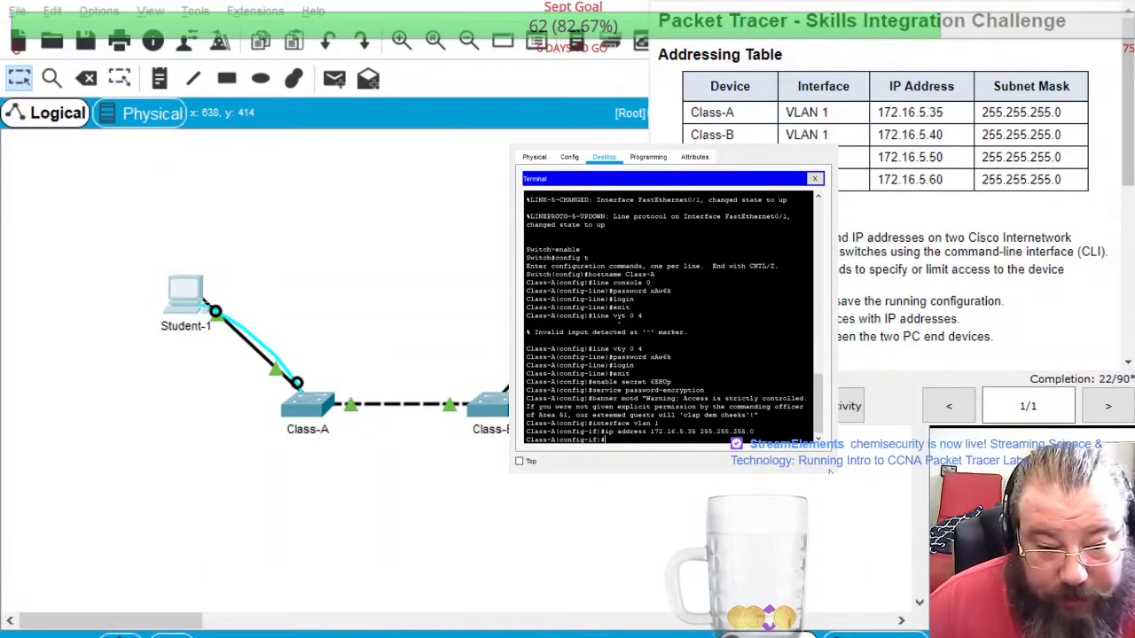
pyautogui.write('no sh')
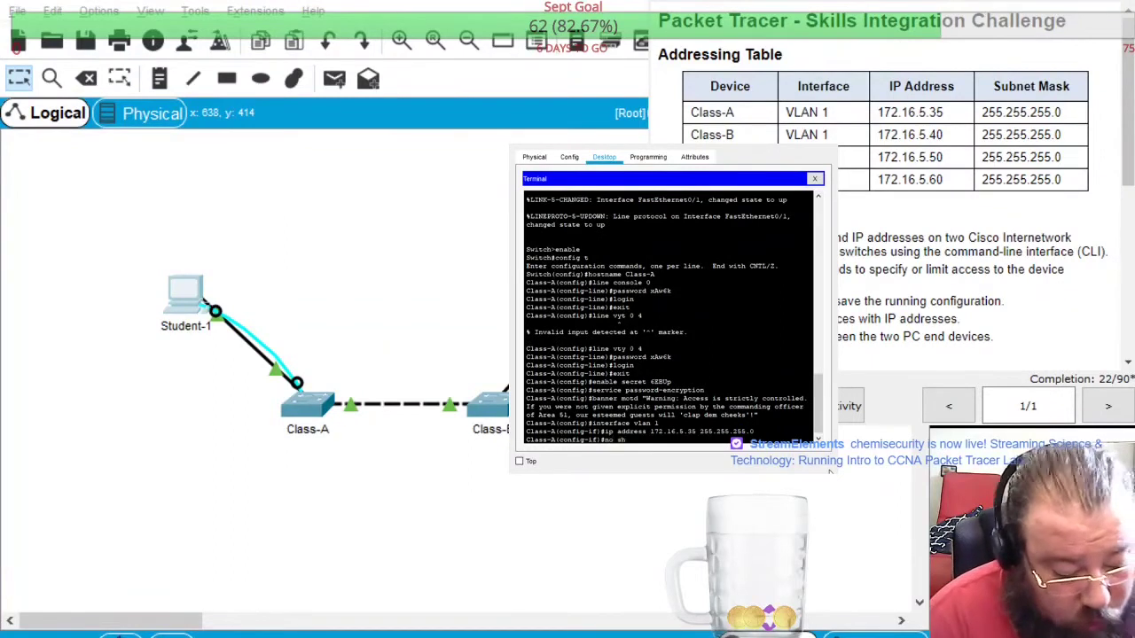
pyautogui.write('utdown')
pyautogui.press('Return')
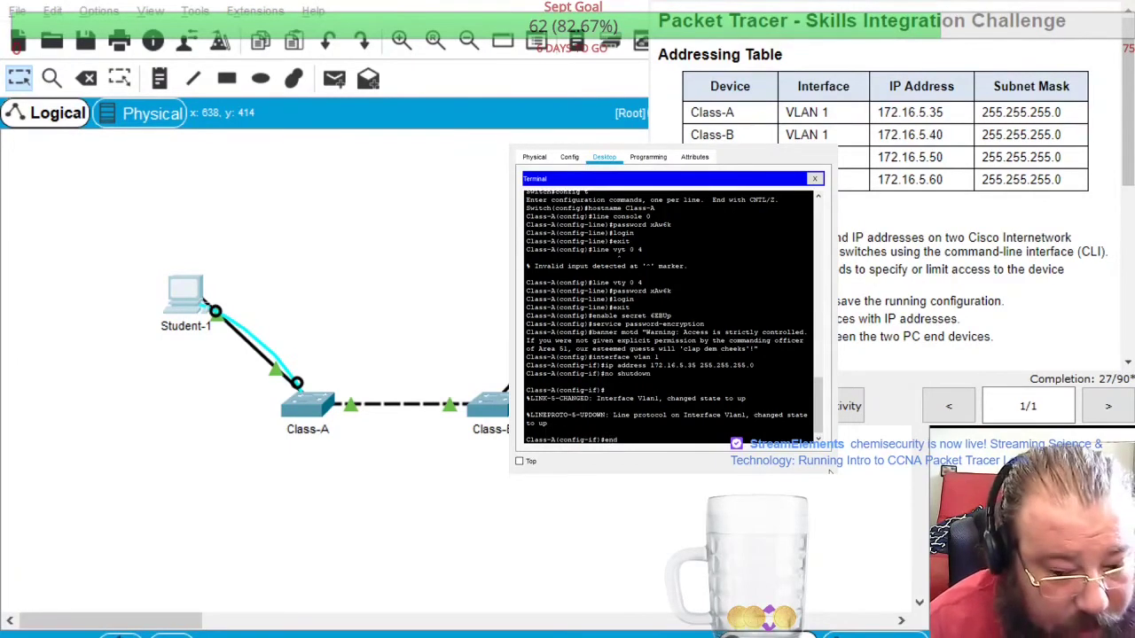
# Copy running-config to startup-config, accept the default filename, and exit the console
pyautogui.press('Return')
pyautogui.write('copy')
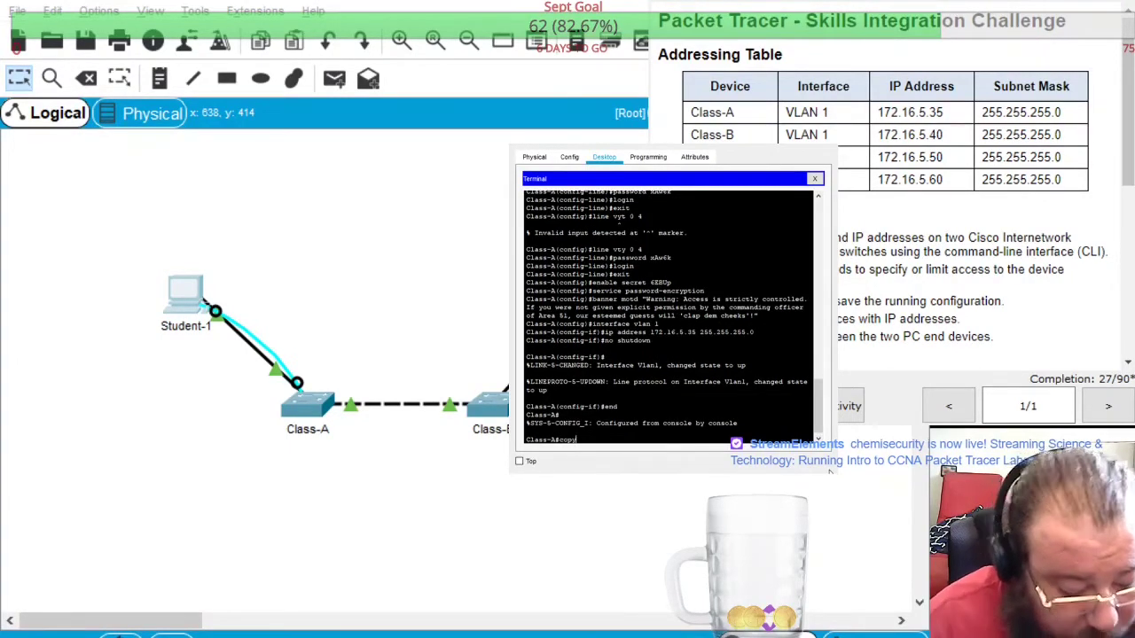
pyautogui.write(' running-config')
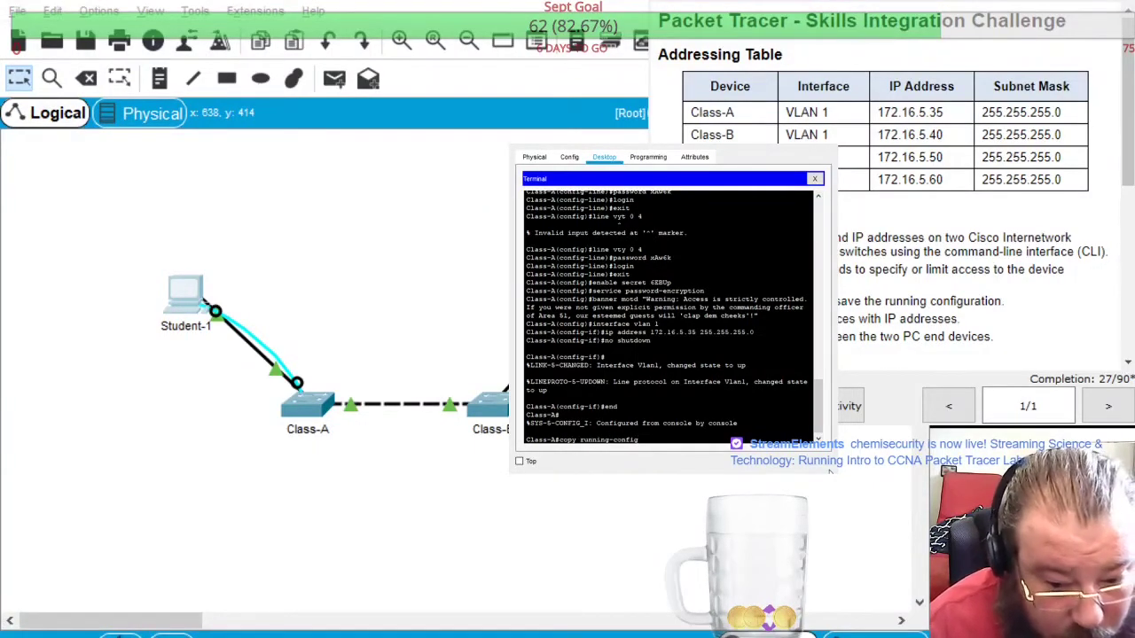
pyautogui.write(' star')
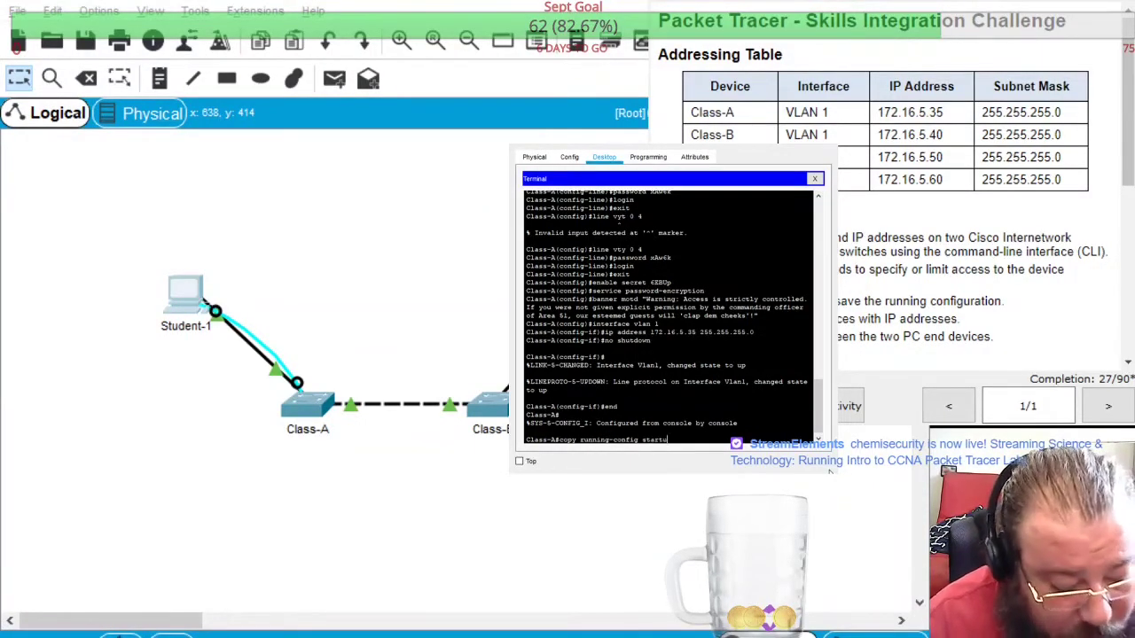
pyautogui.write('tup-config')
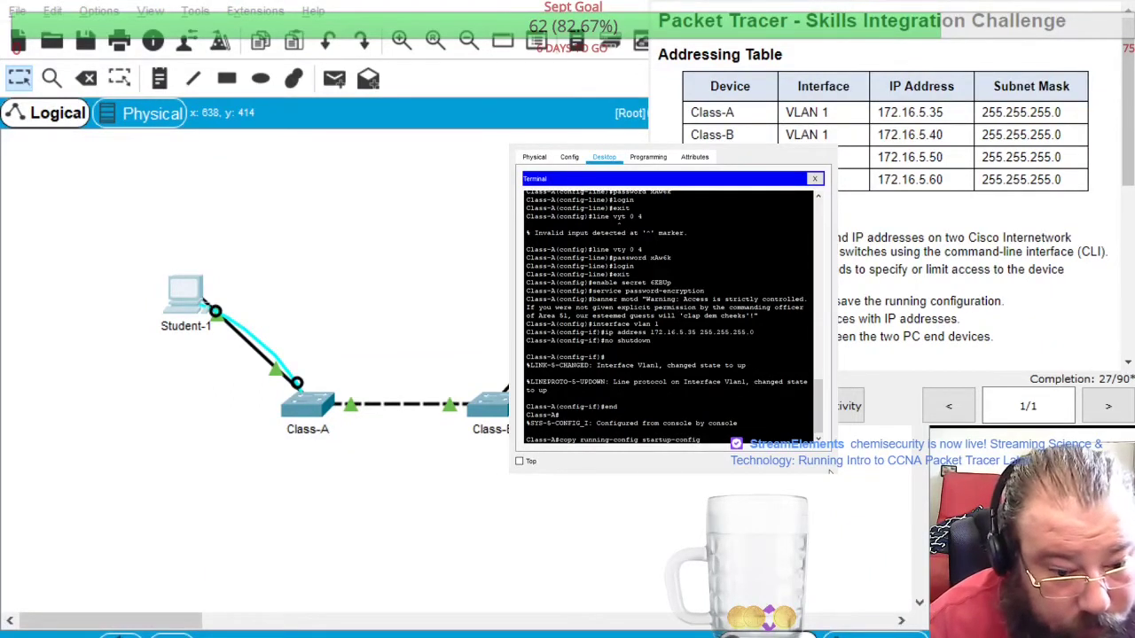
pyautogui.press('Return')
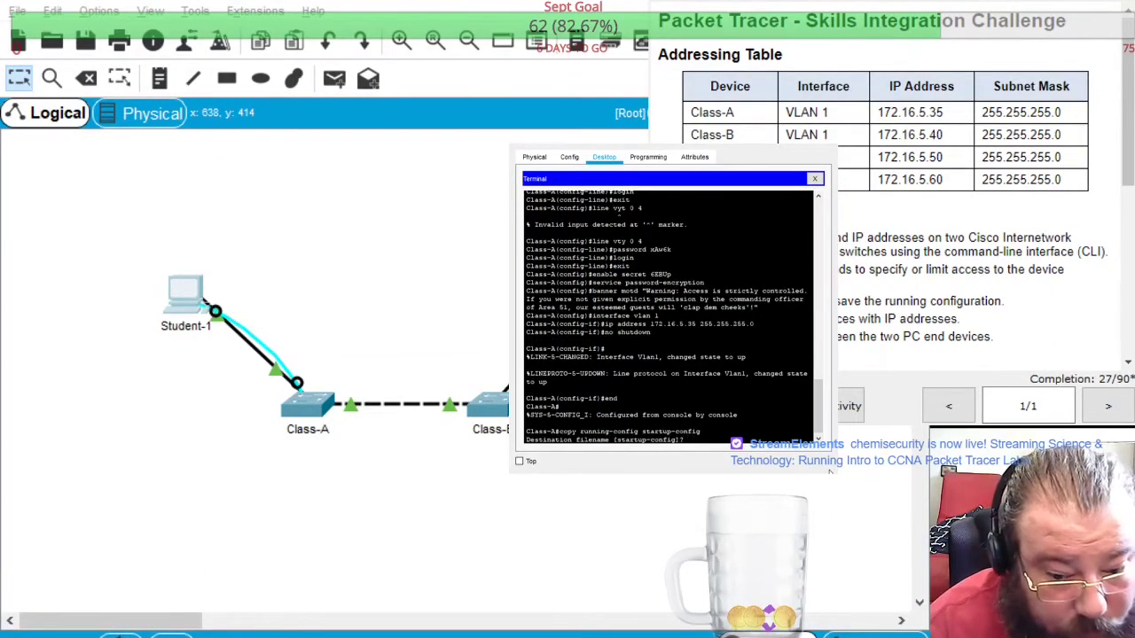
pyautogui.press('Return')
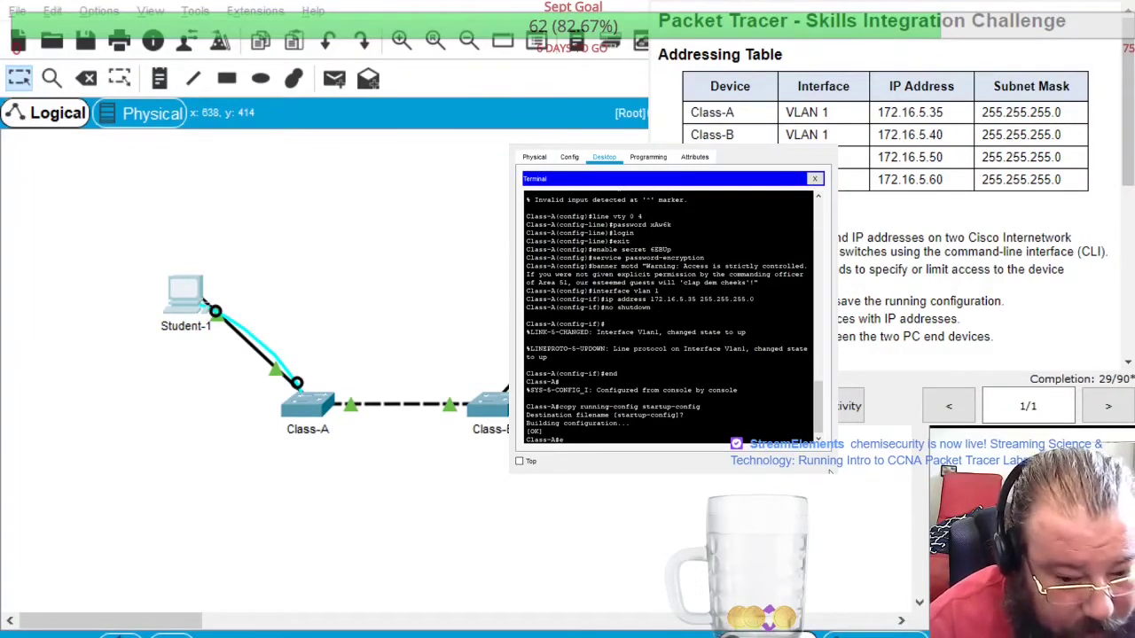
pyautogui.write('exit')
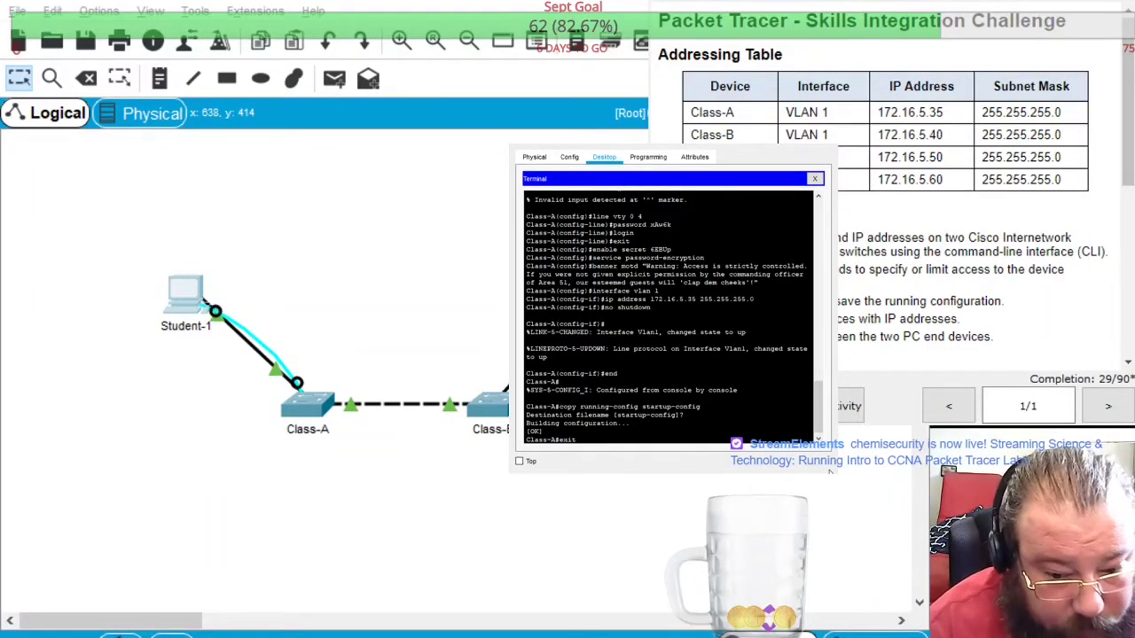
pyautogui.press('Return')
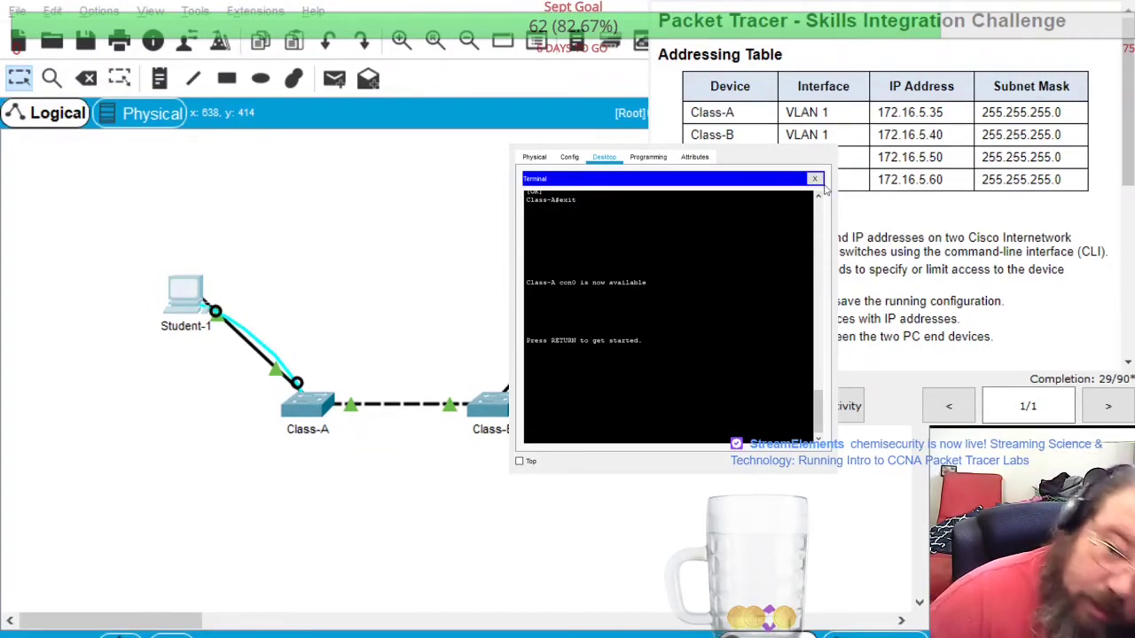
# Close the terminal and set Student-1's IP to 172.16.5.50 with mask 255.255.255.0
pyautogui.click(814, 179)
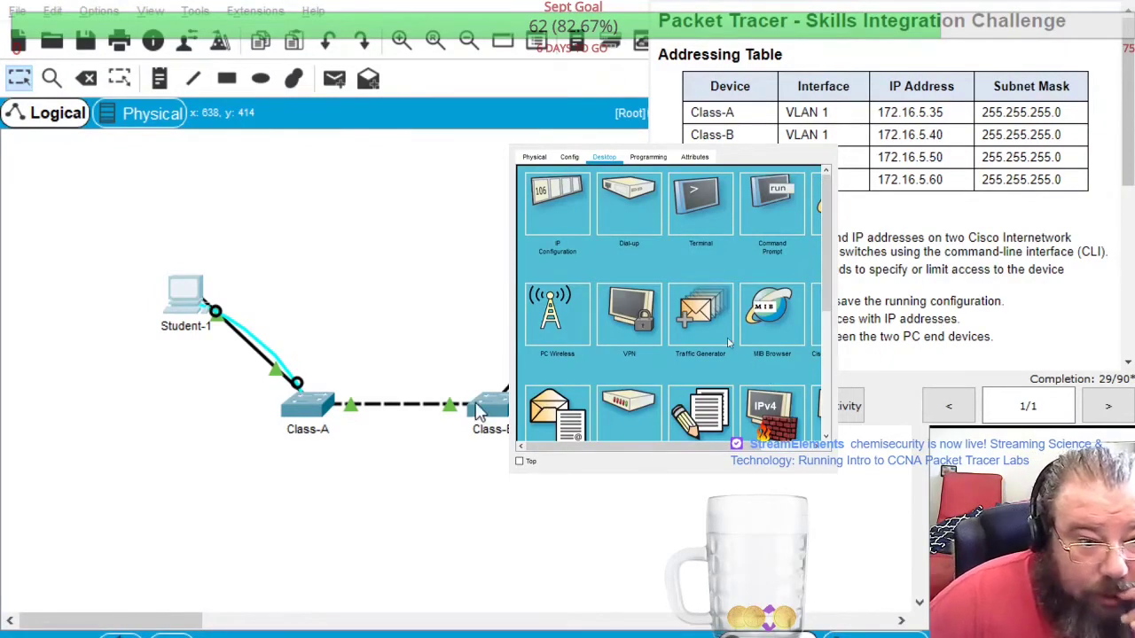
pyautogui.click(566, 220)
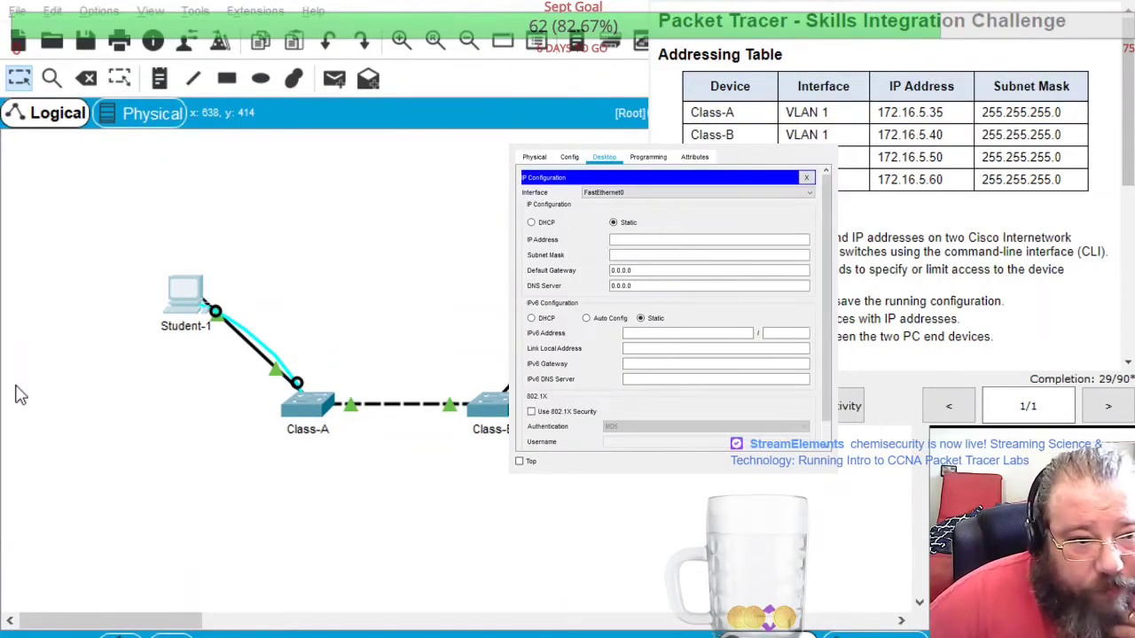
pyautogui.click(627, 241)
pyautogui.write('172.16.5')
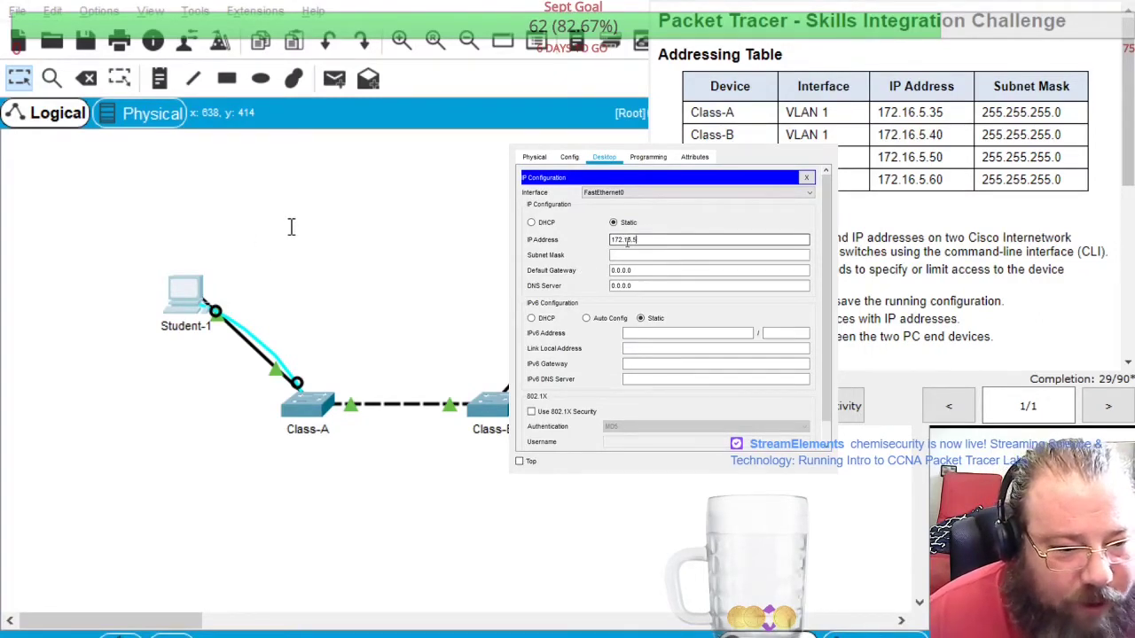
pyautogui.write('.50')
pyautogui.press('Tab')
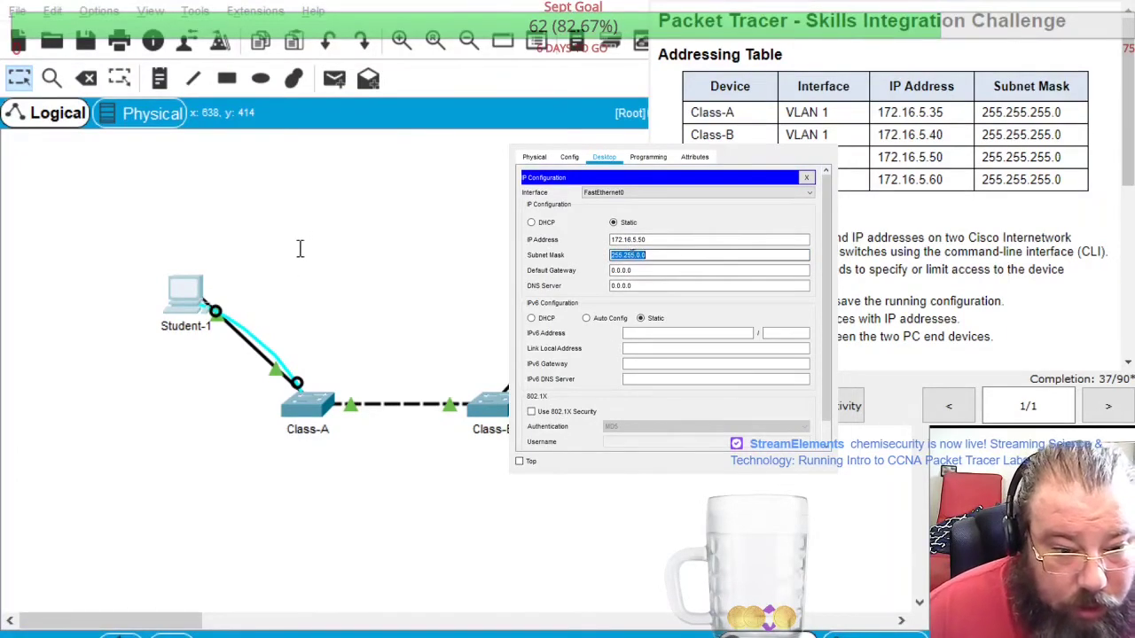
pyautogui.click(711, 269)
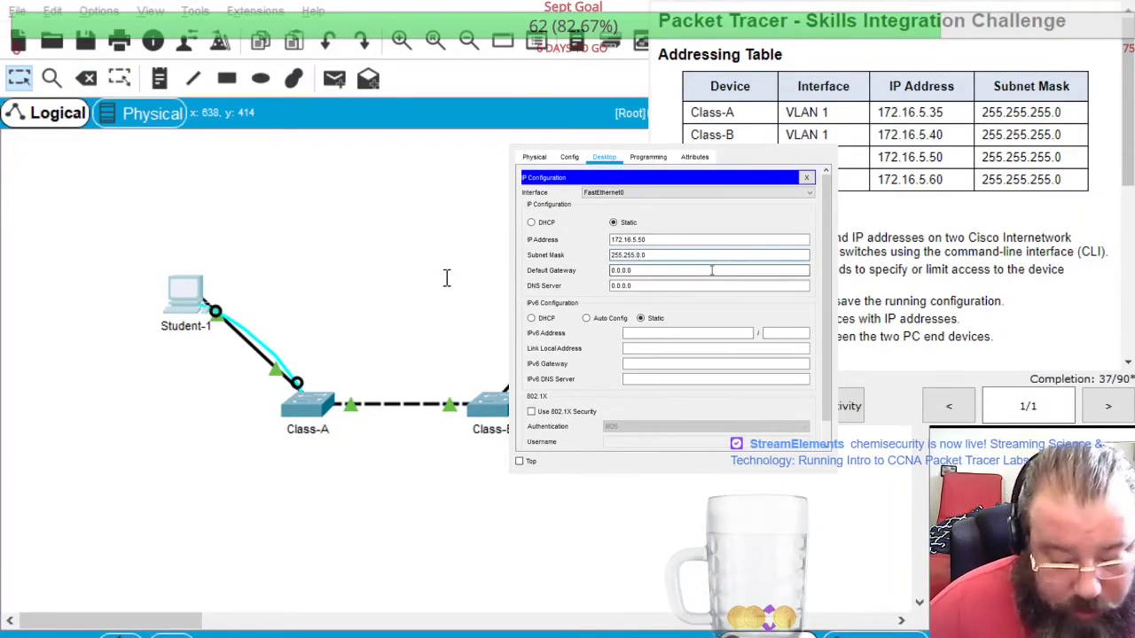
pyautogui.write('255.')
pyautogui.press('Tab')
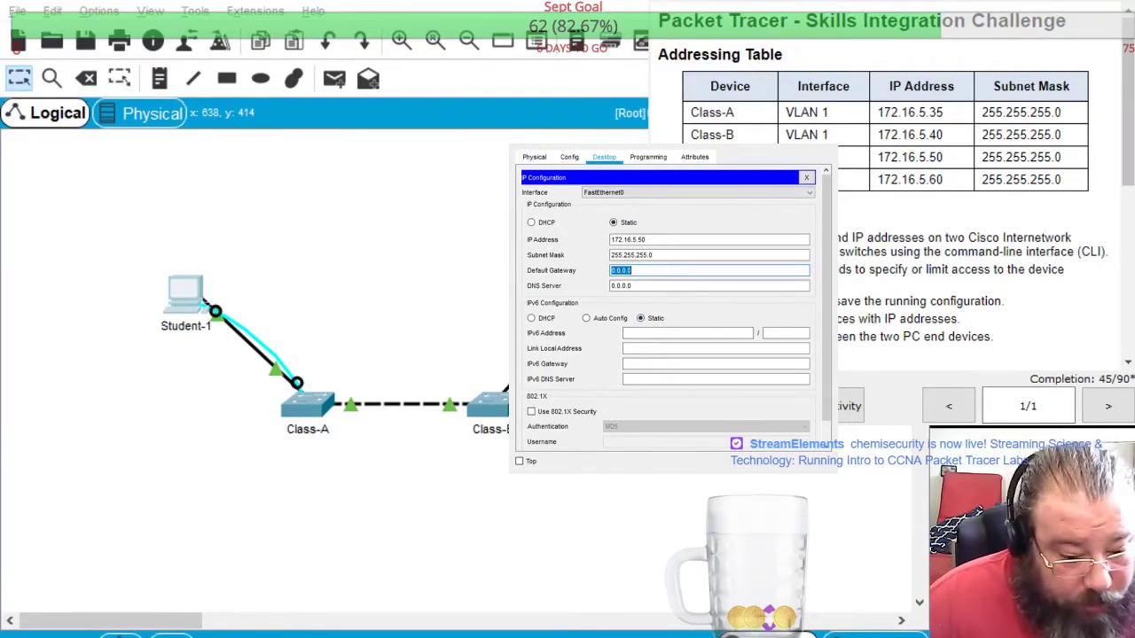
pyautogui.press('End')
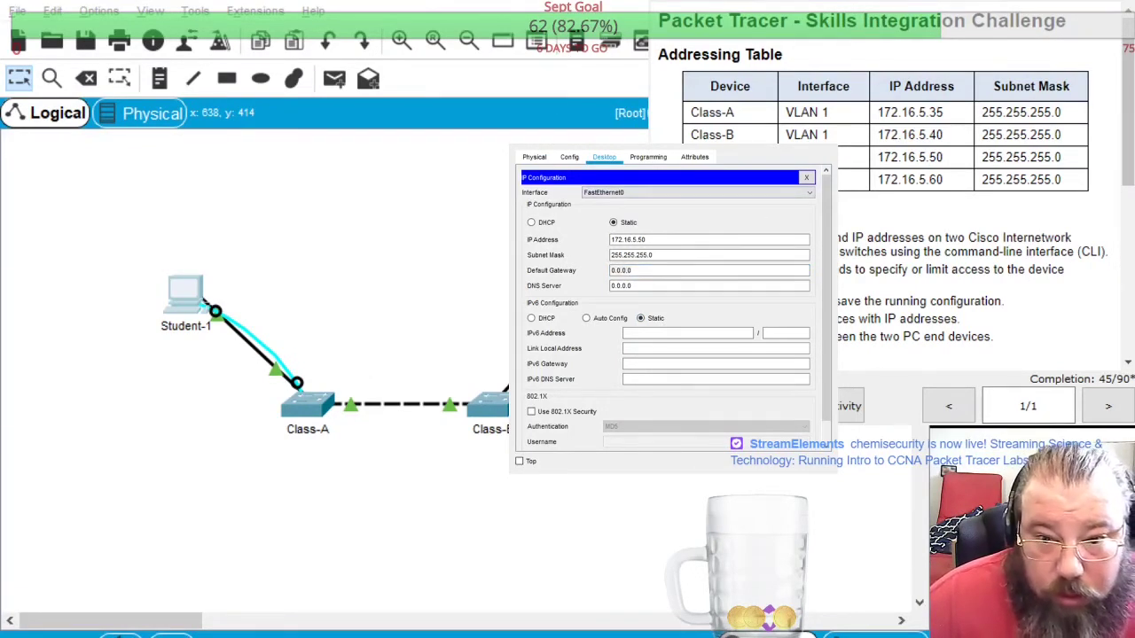
pyautogui.hotkey('ctrl', 'a')
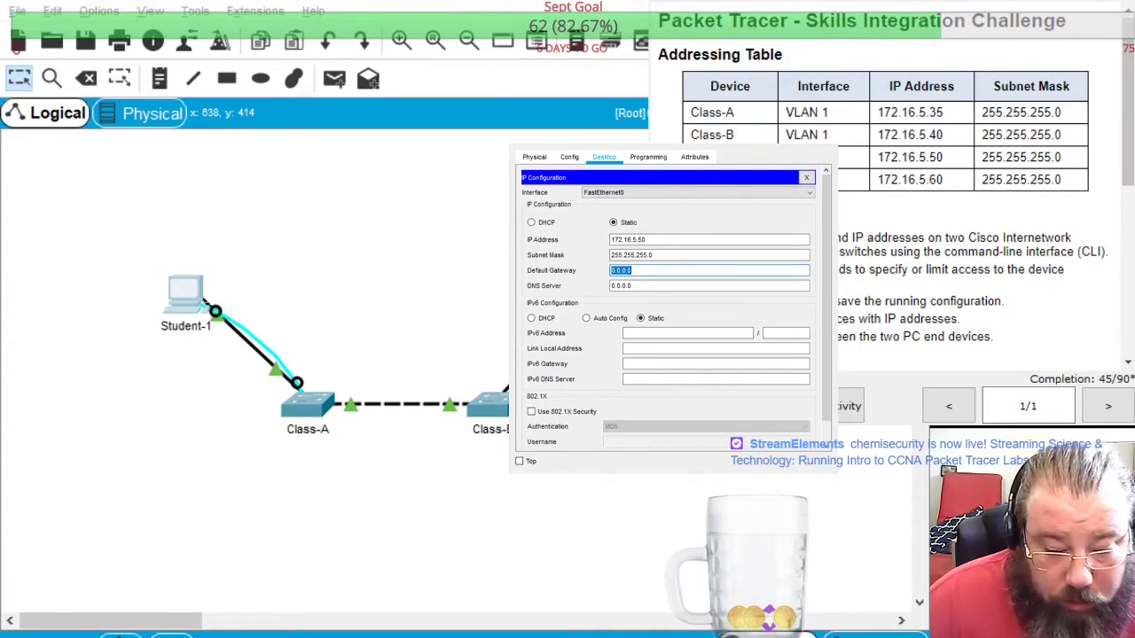
pyautogui.press('End')
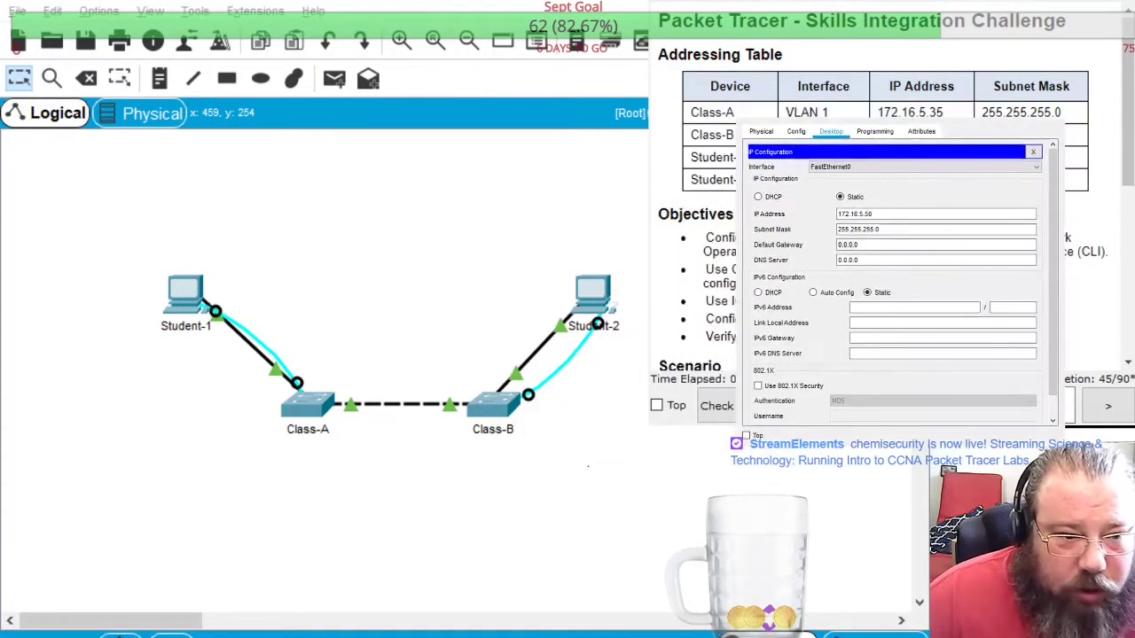
# Close Student-1's settings and open Student-2's IP Configuration
pyautogui.moveTo(709, 130); pyautogui.dragTo(308, 107)
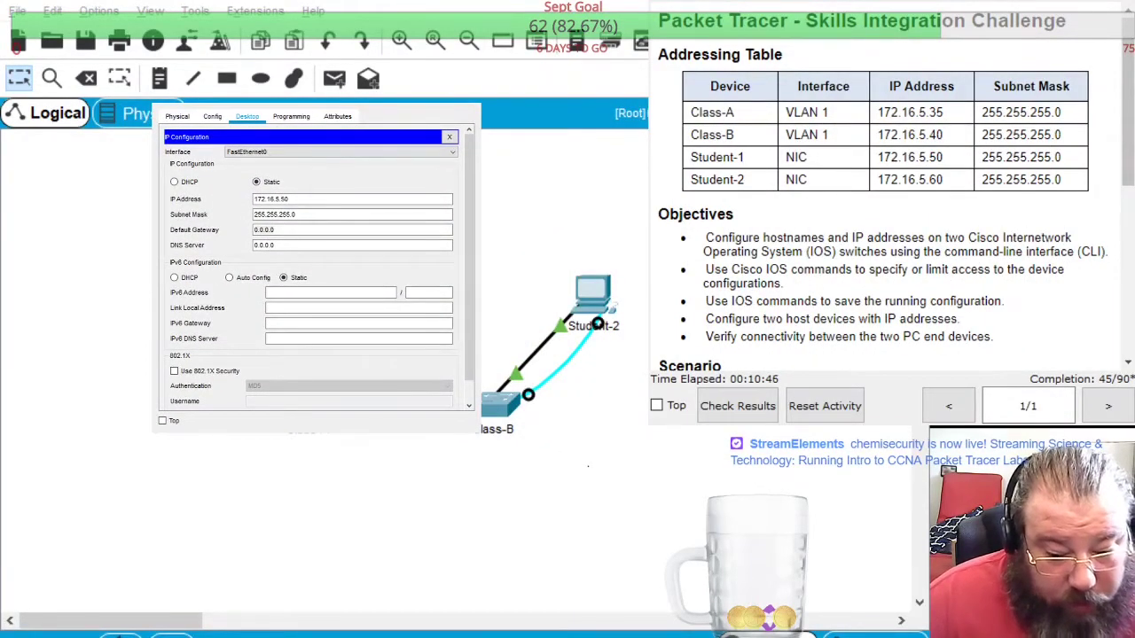
pyautogui.click(563, 416)
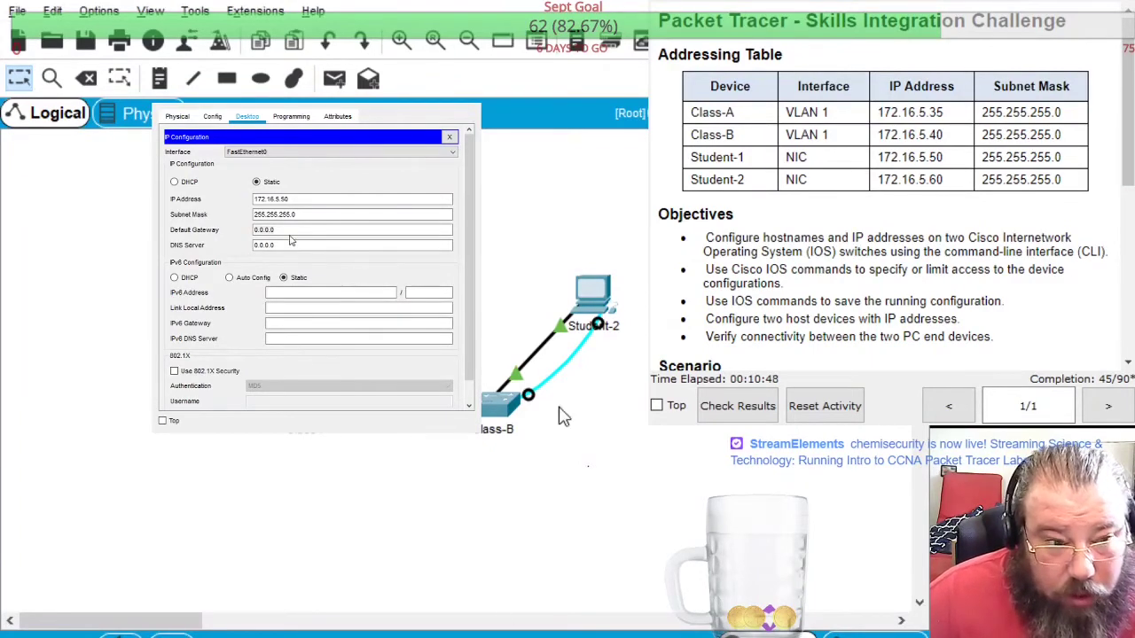
pyautogui.click(312, 177)
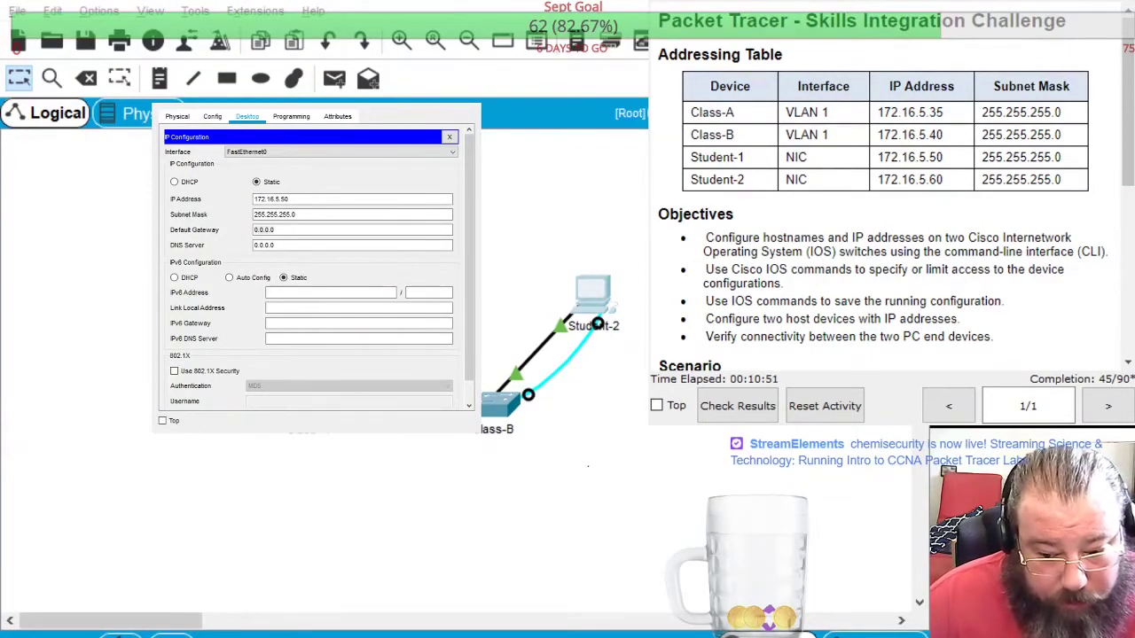
pyautogui.click(593, 293)
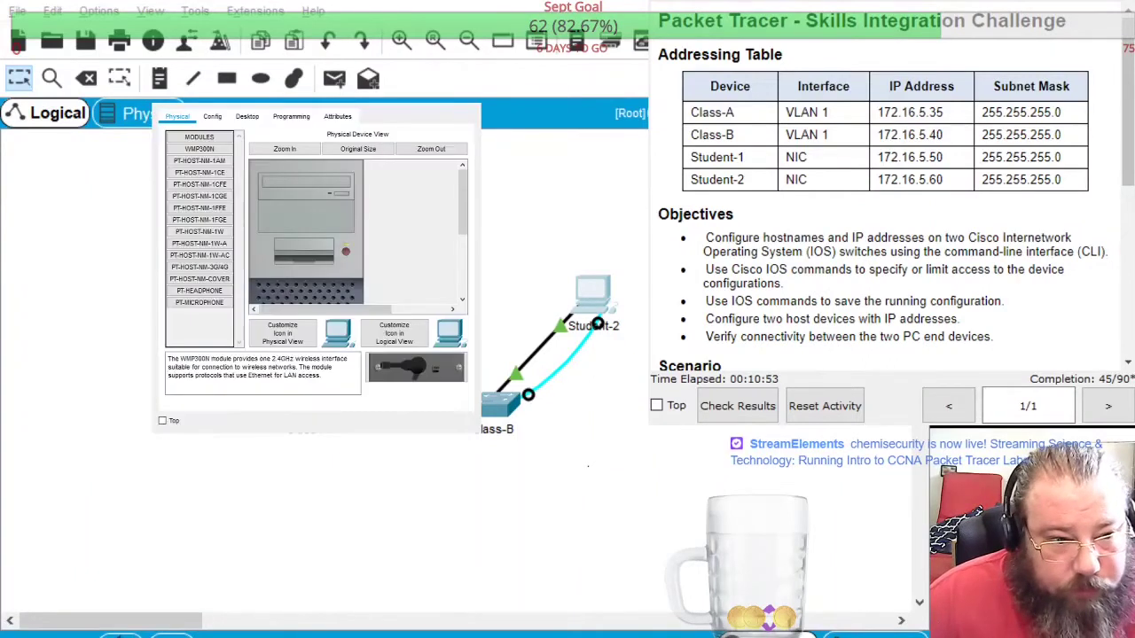
pyautogui.click(247, 116)
pyautogui.click(204, 158)
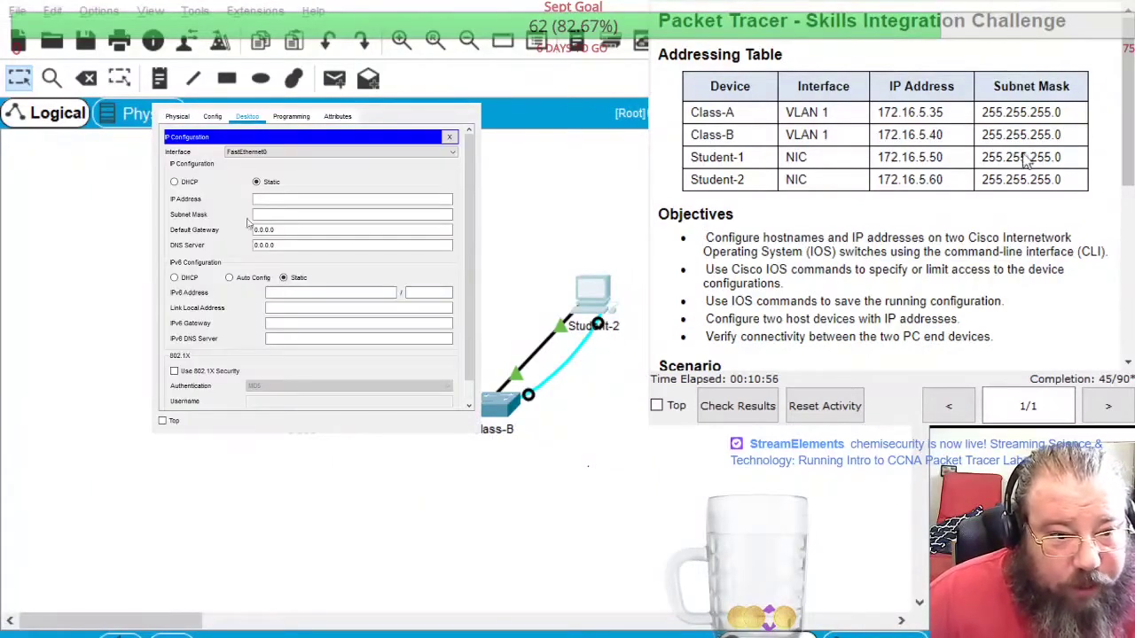
# Give Student-2 the IPv4 address 172.16.5.60 with subnet mask 255.255.255.0
pyautogui.click(310, 200)
pyautogui.write('172.16.5.60')
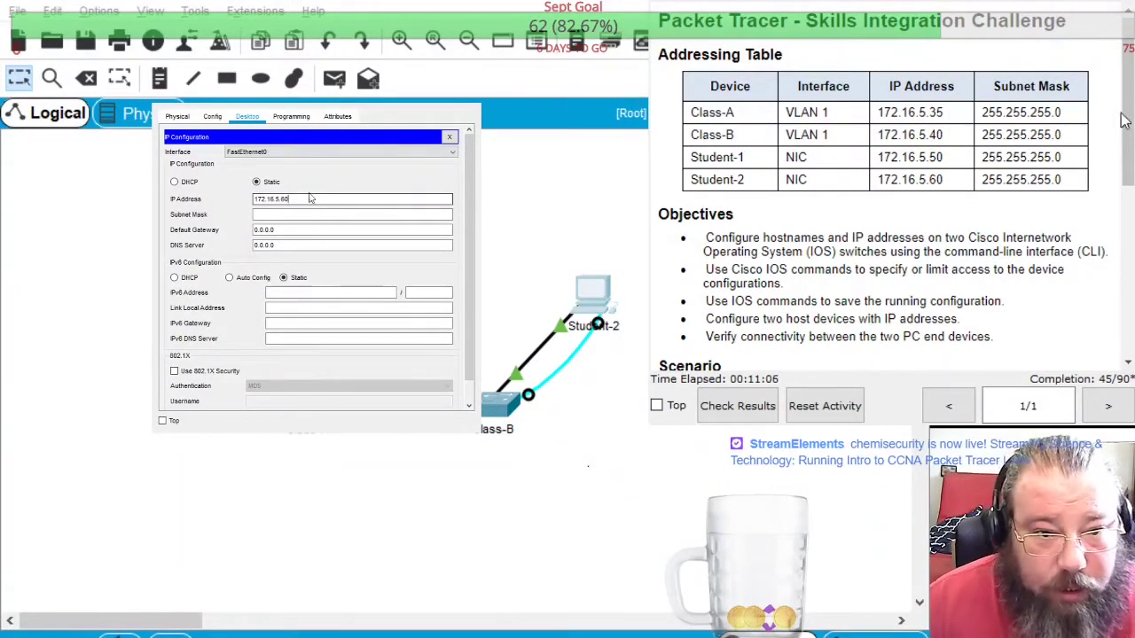
pyautogui.press('Tab')
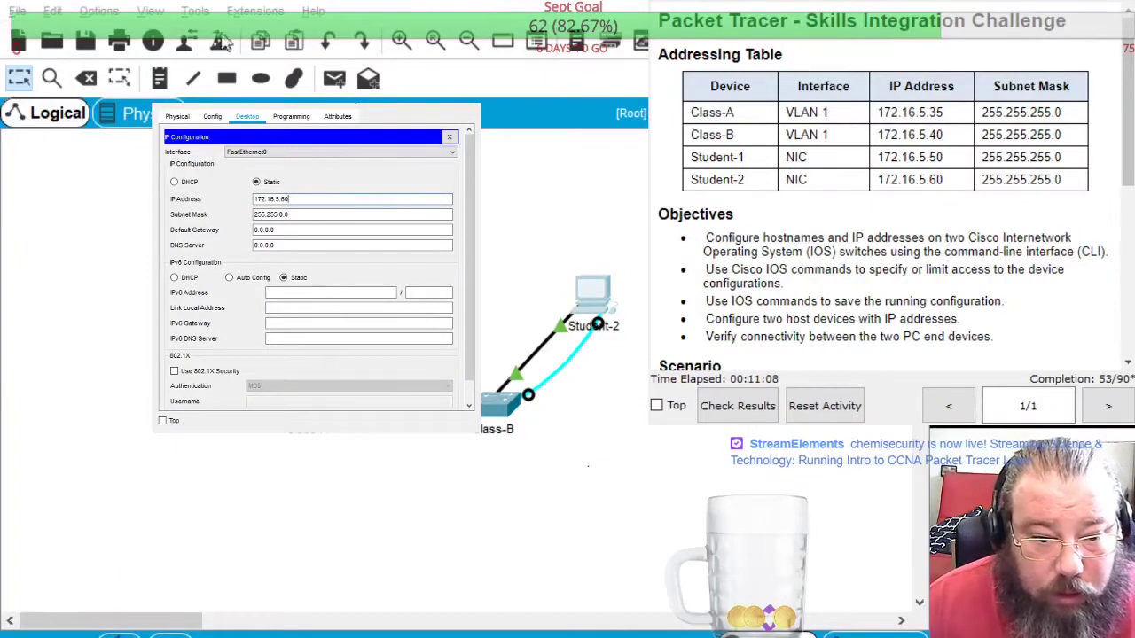
pyautogui.click(282, 215)
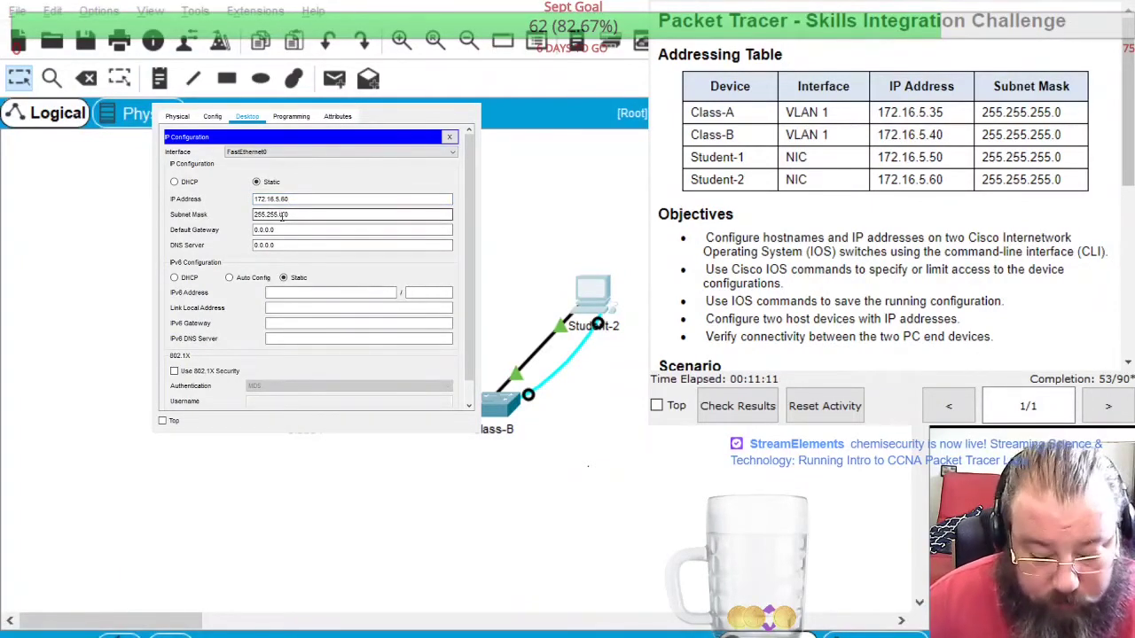
pyautogui.press('BackSpace')
pyautogui.press('BackSpace')
pyautogui.press('BackSpace')
pyautogui.write('255.0')
pyautogui.press('Tab')
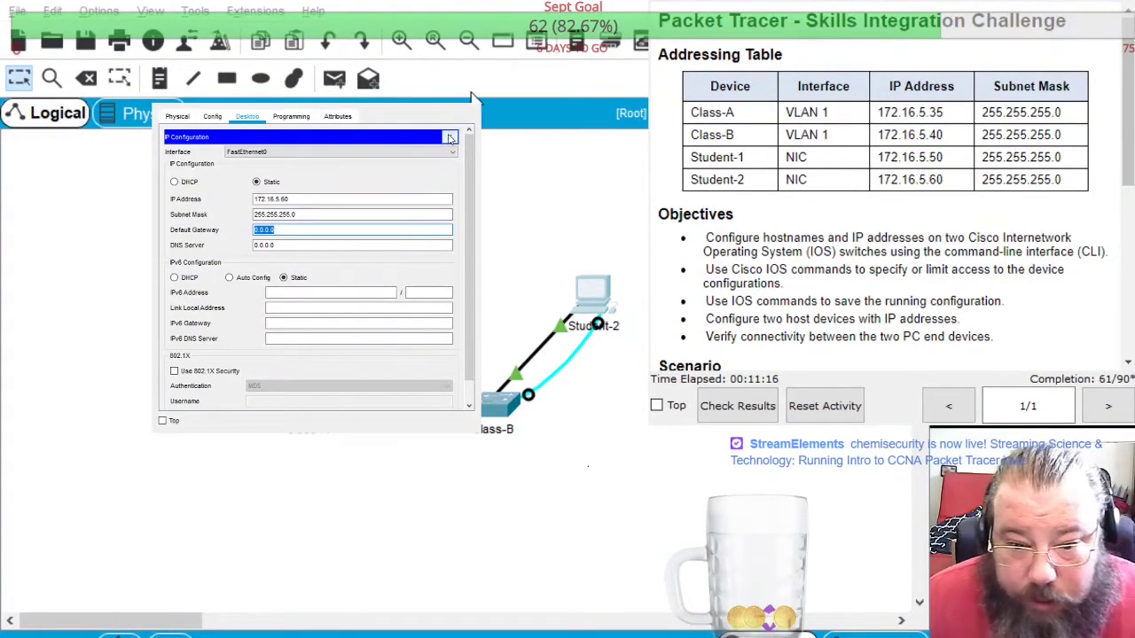
# From Student-2's Terminal, reach the switch and enter global configuration mode with enable and conf t
pyautogui.click(448, 137)
pyautogui.click(326, 184)
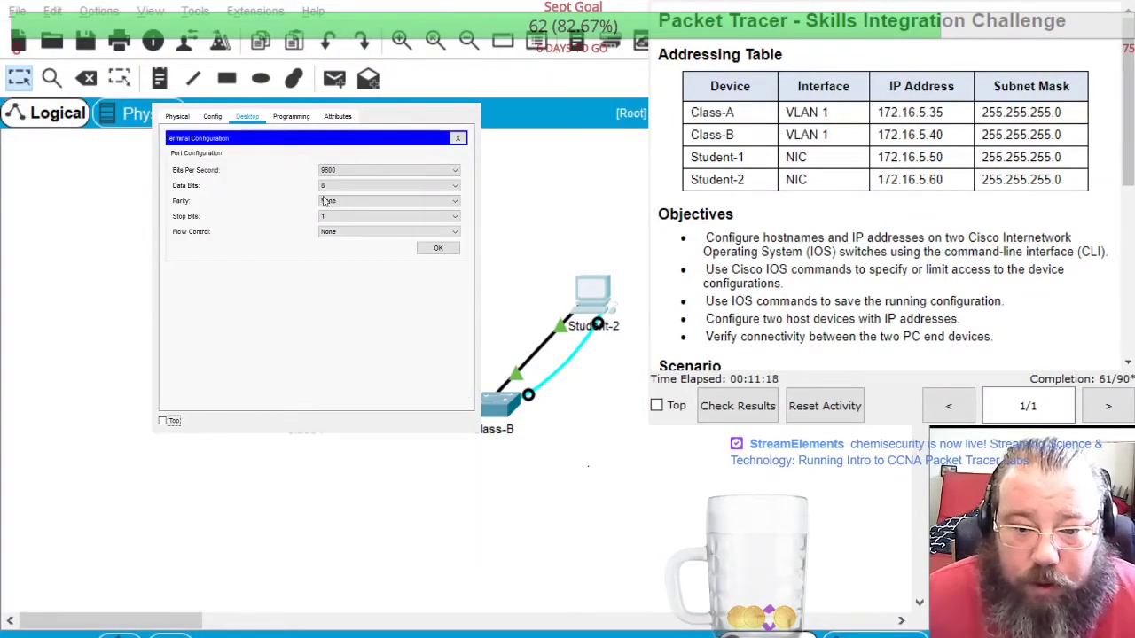
pyautogui.click(438, 251)
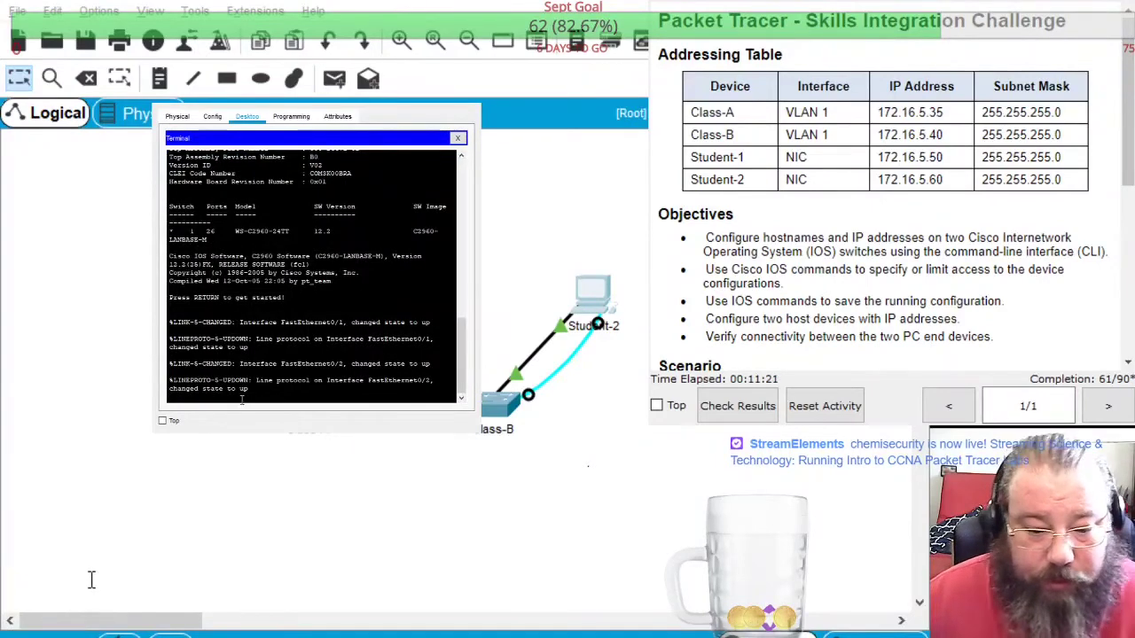
pyautogui.press('Return')
pyautogui.write('enable')
pyautogui.press('Return')
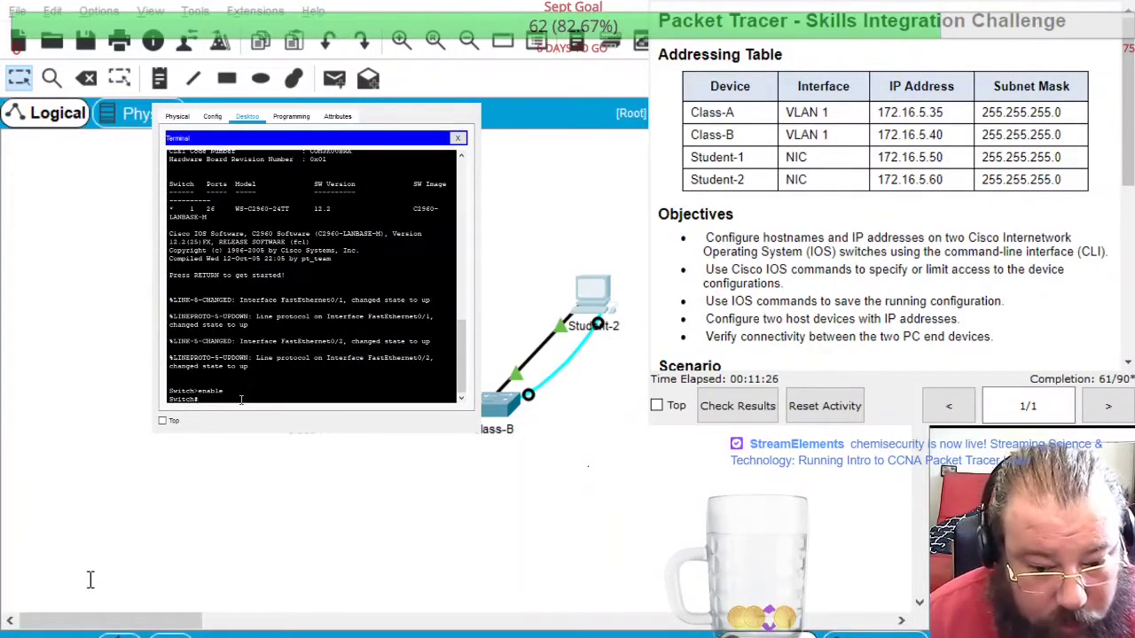
pyautogui.write('conf')
pyautogui.write(' t')
pyautogui.press('Return')
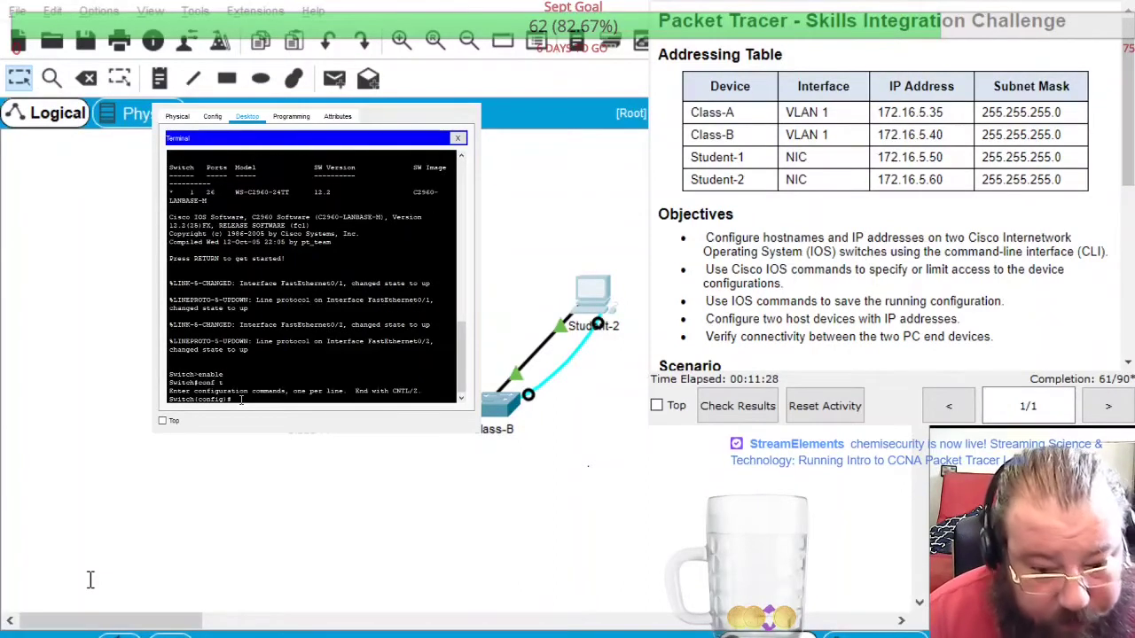
# Set the pasted line password on console 0 and require login
pyautogui.write('conf')
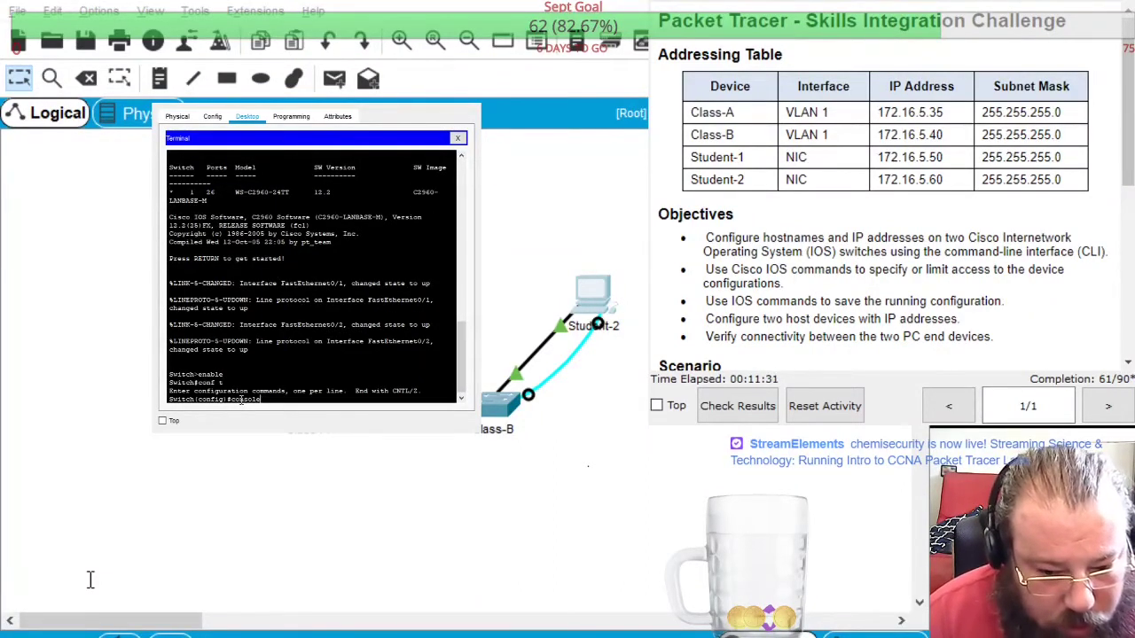
pyautogui.press('BackSpace')
pyautogui.press('BackSpace')
pyautogui.press('BackSpace')
pyautogui.press('BackSpace')
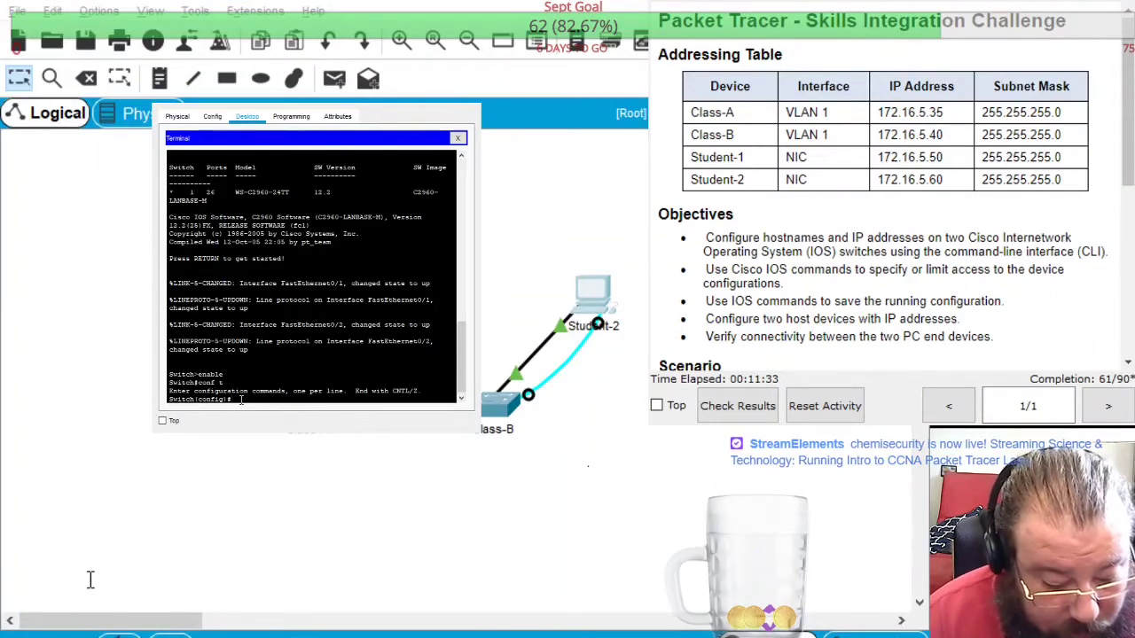
pyautogui.write('line consol 0')
pyautogui.press('Return')
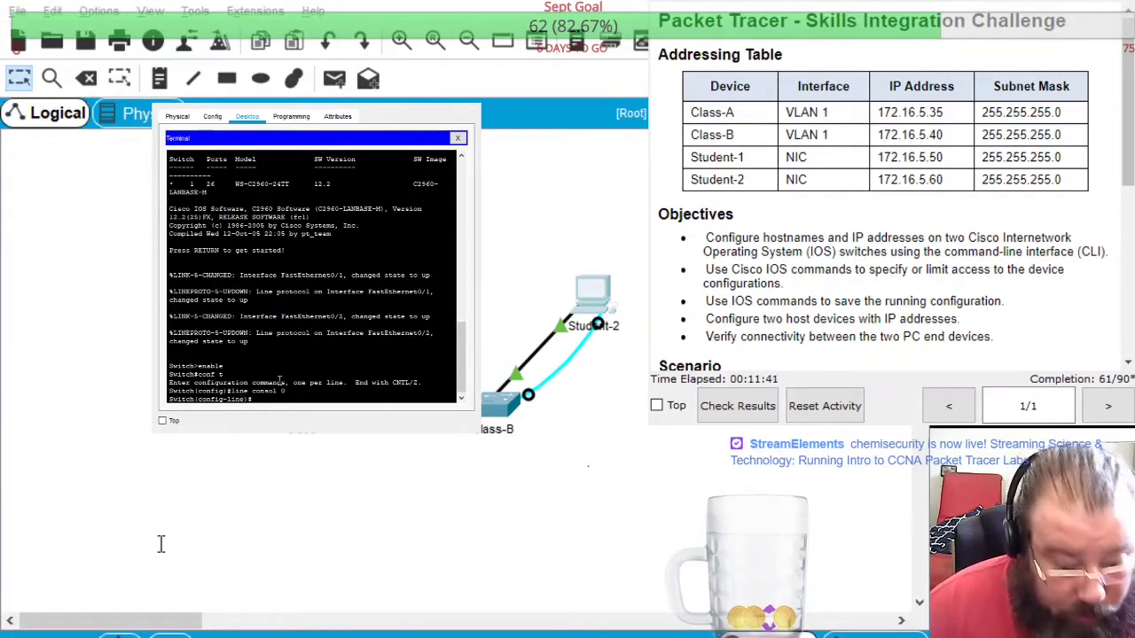
pyautogui.write('password')
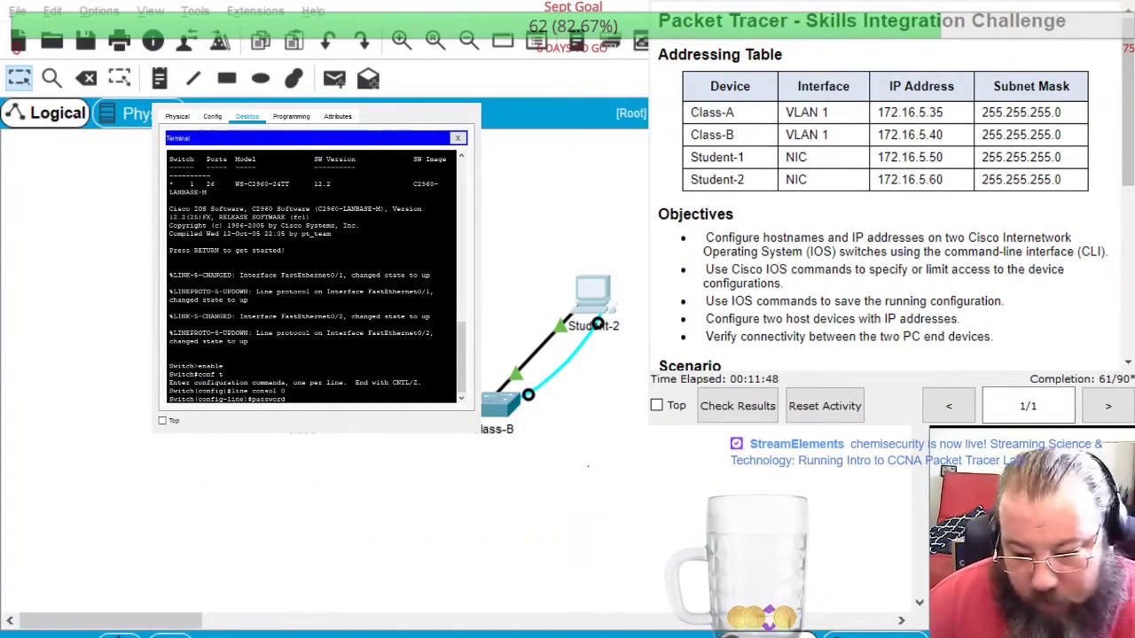
pyautogui.scroll(-3, 929, 272)
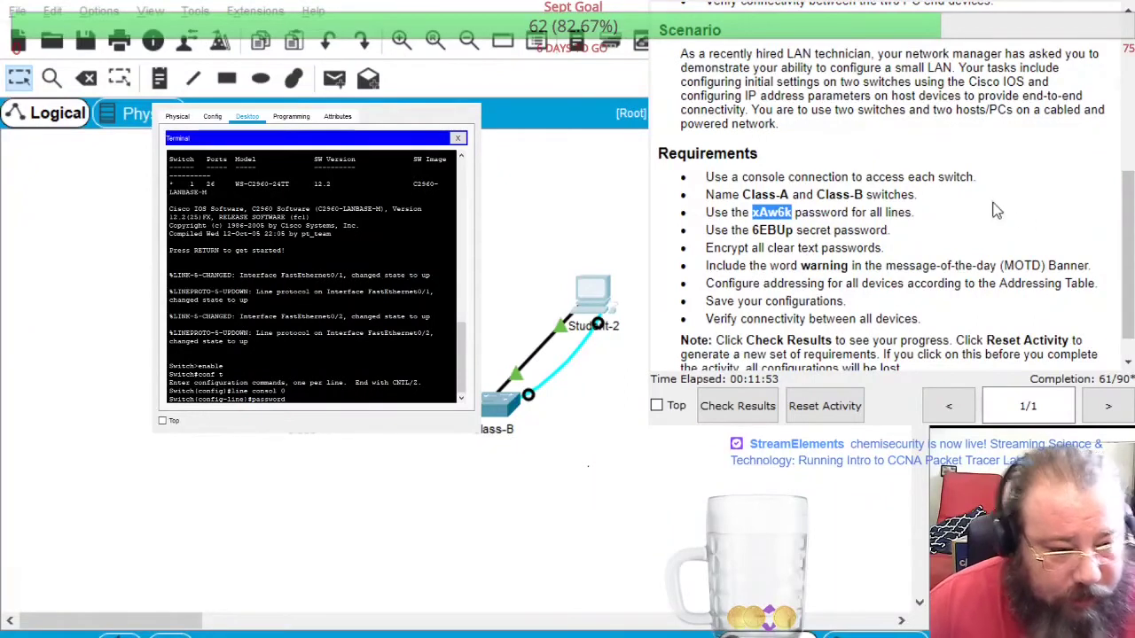
pyautogui.click(250, 579)
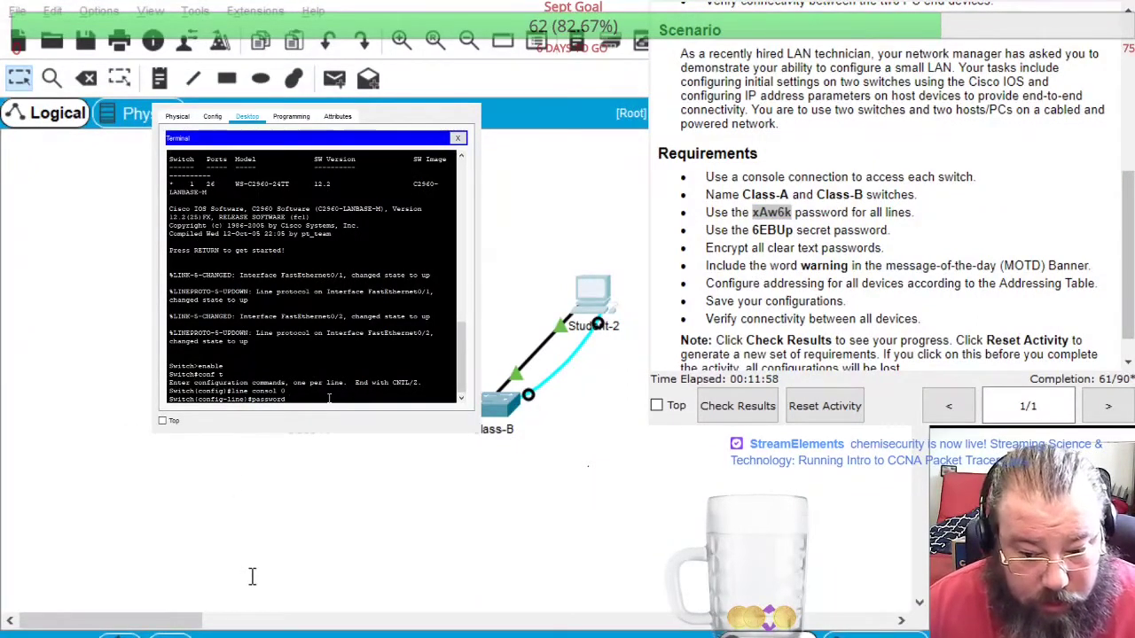
pyautogui.hotkey('ctrl', 'v')
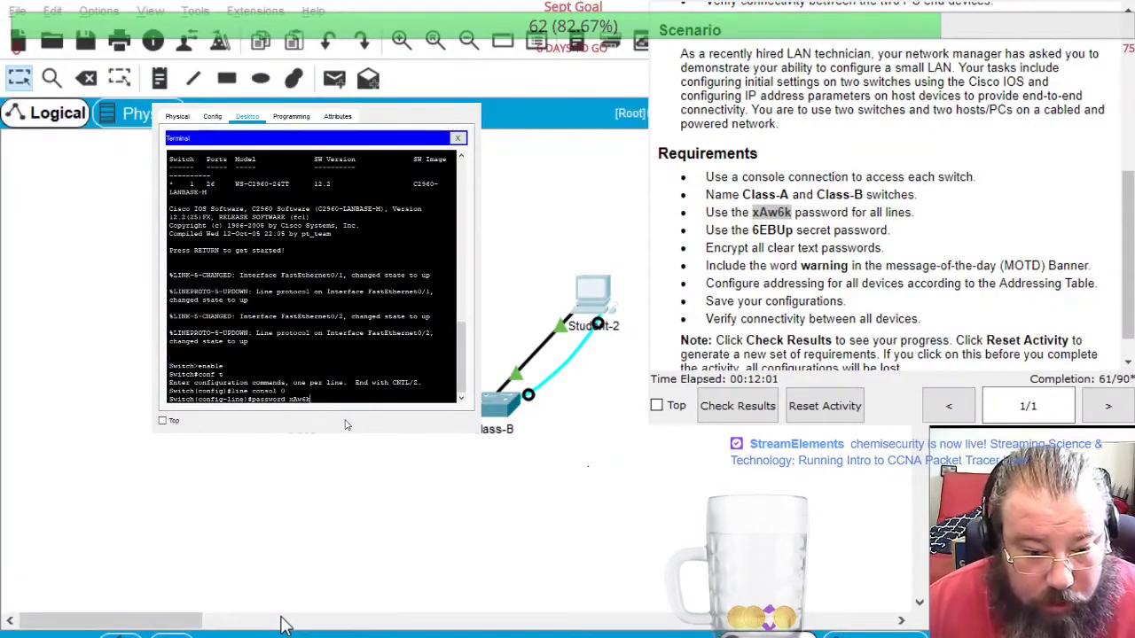
pyautogui.press('Return')
pyautogui.write('login')
pyautogui.press('Return')
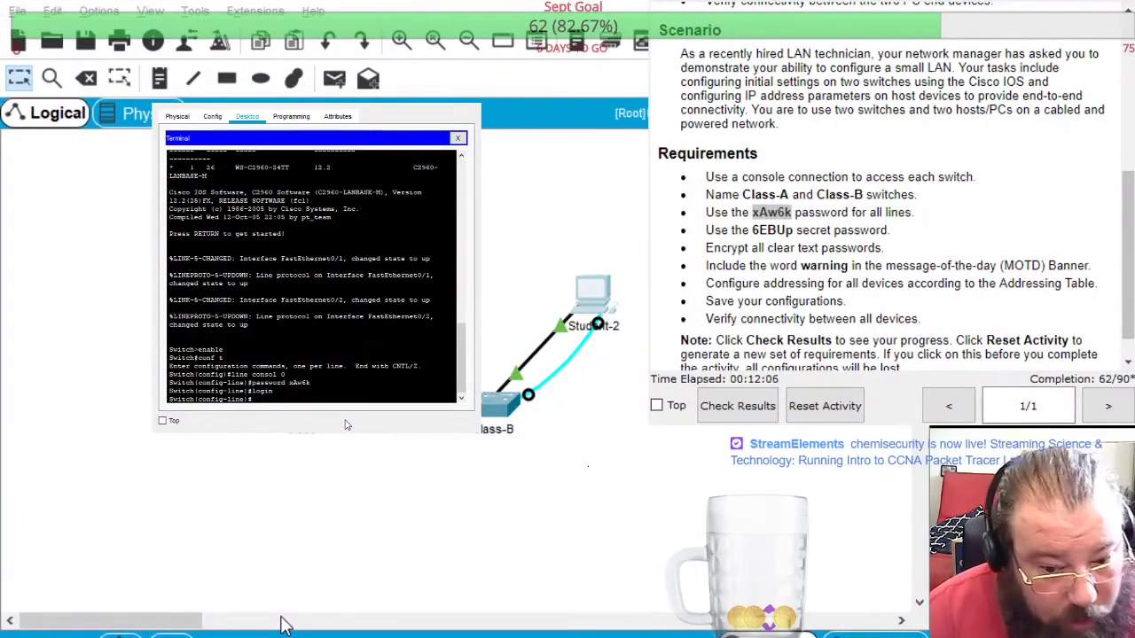
pyautogui.write('exit')
pyautogui.press('Return')
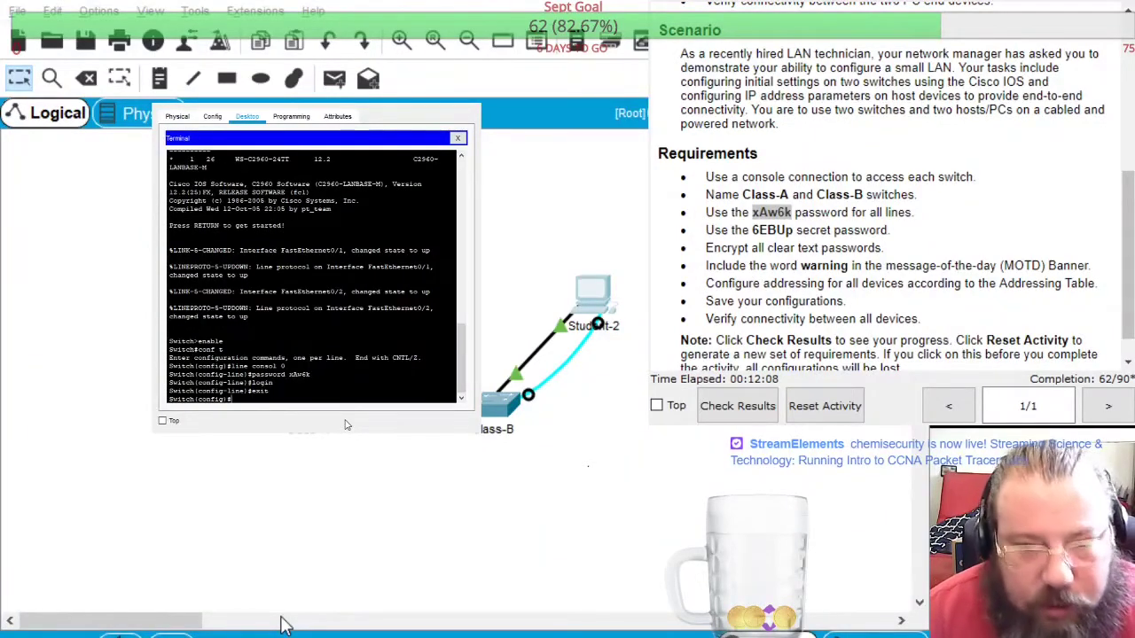
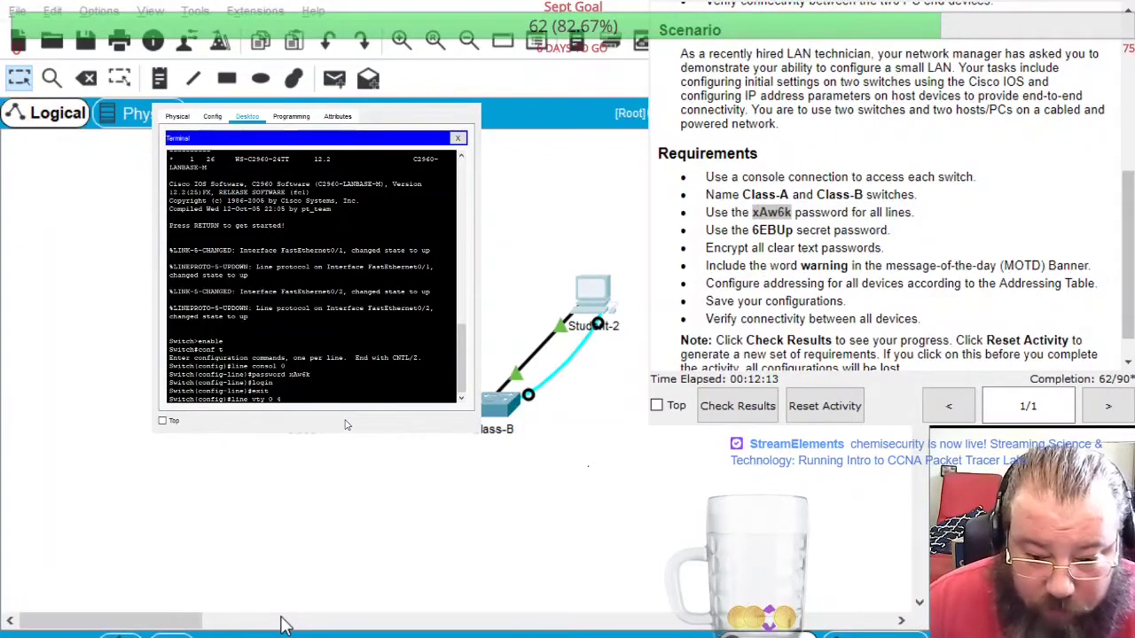
# Give VTY lines 0-4 the assigned password with login, and set the enable secret
pyautogui.press('Return')
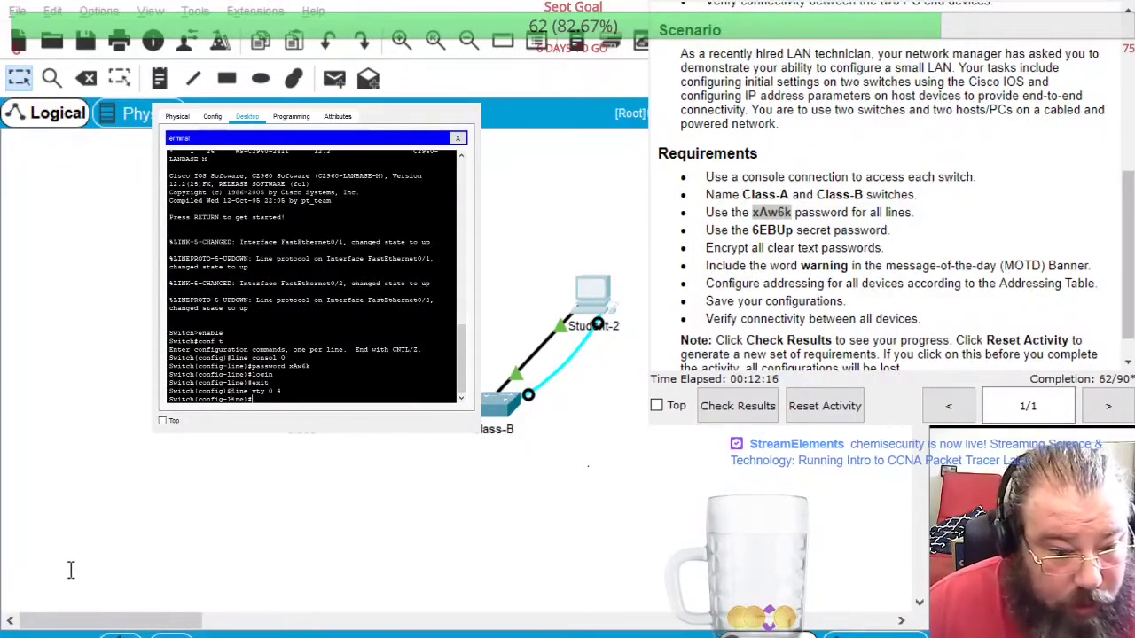
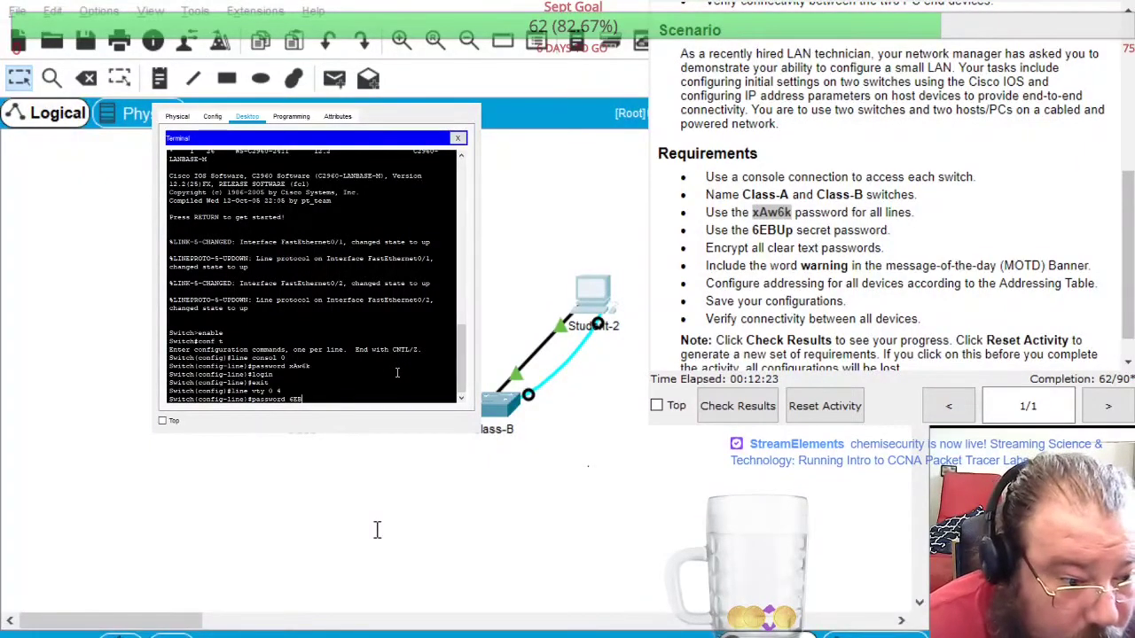
pyautogui.press('BackSpace')
pyautogui.press('BackSpace')
pyautogui.press('BackSpace')
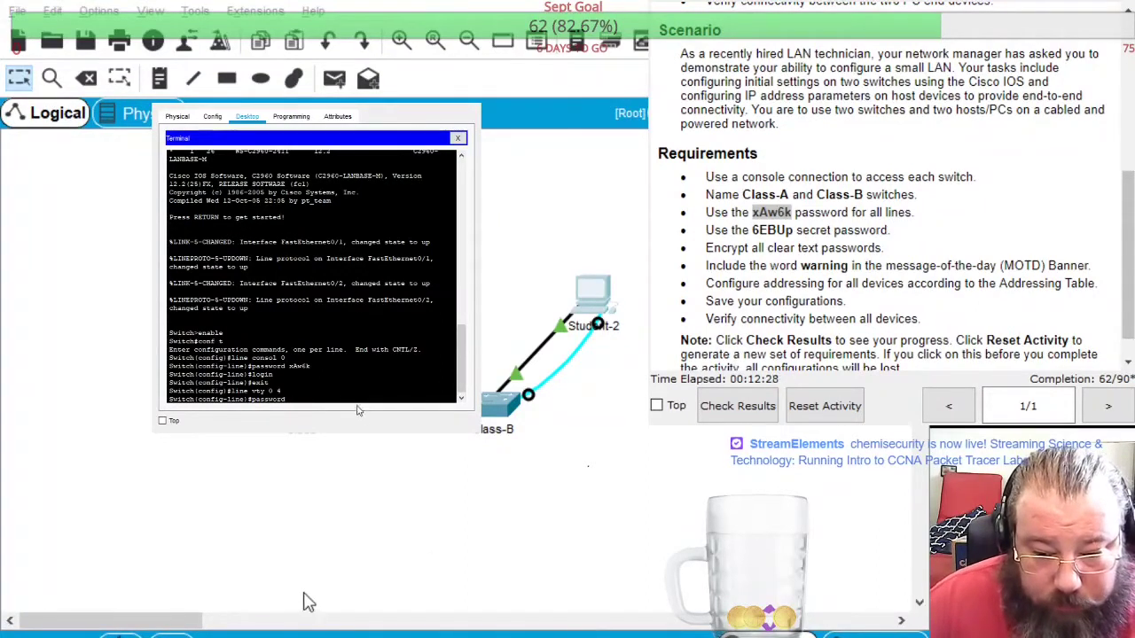
pyautogui.press('Return')
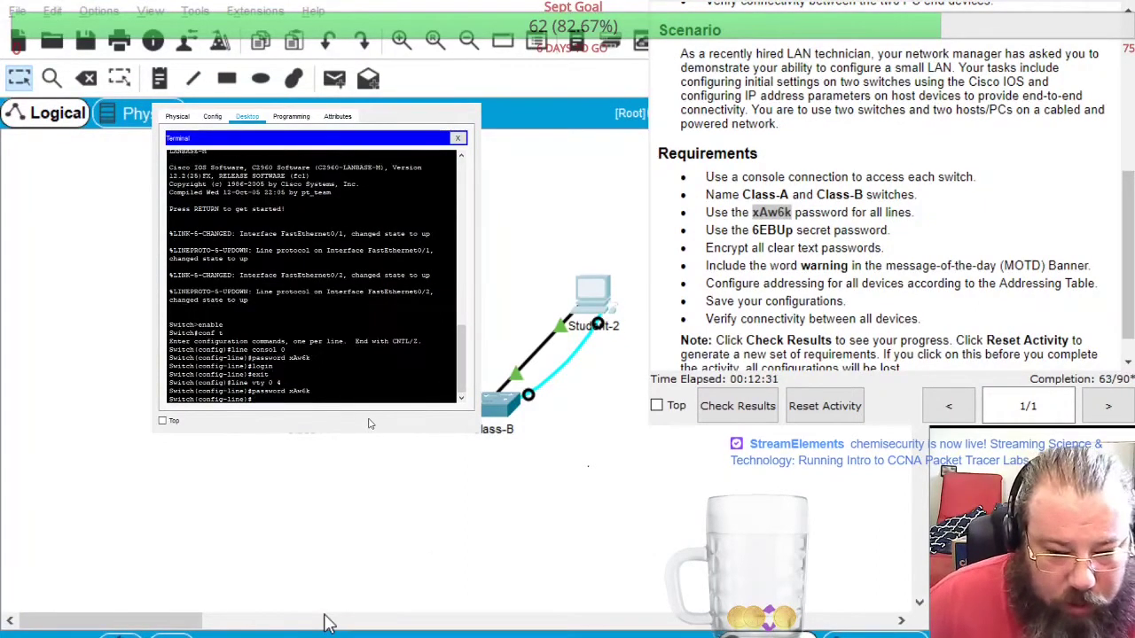
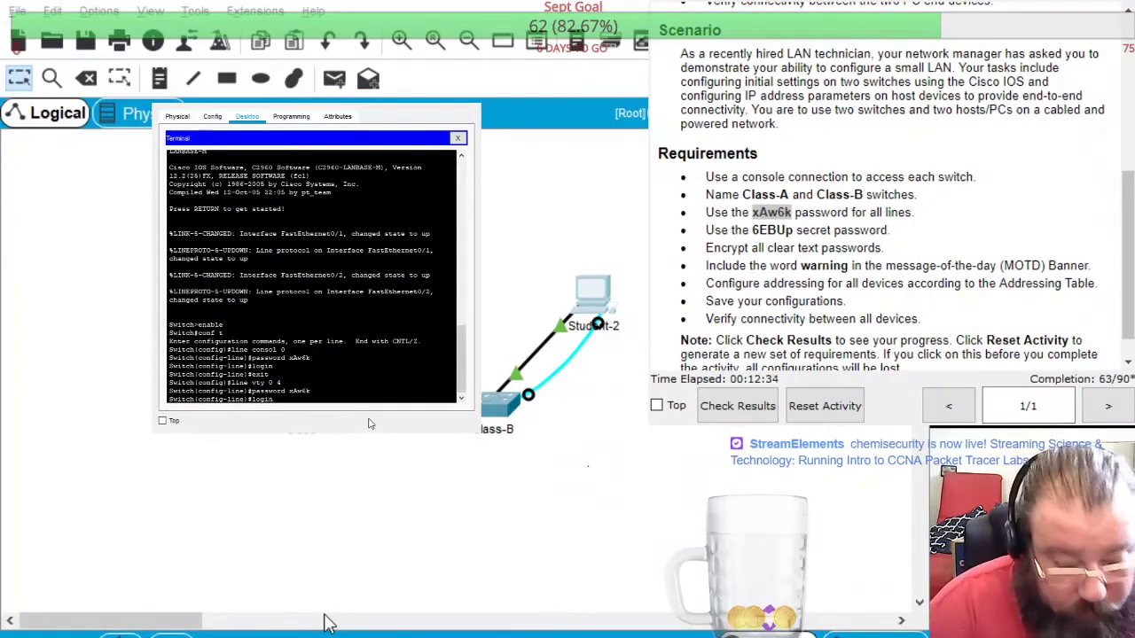
pyautogui.press('Return')
pyautogui.press('Return')
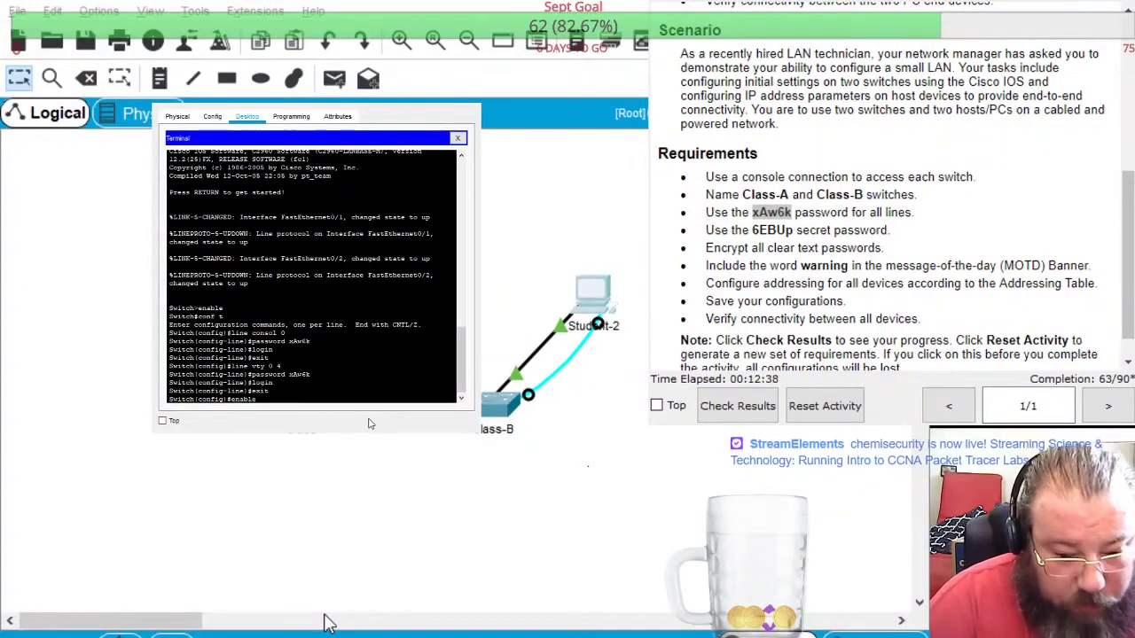
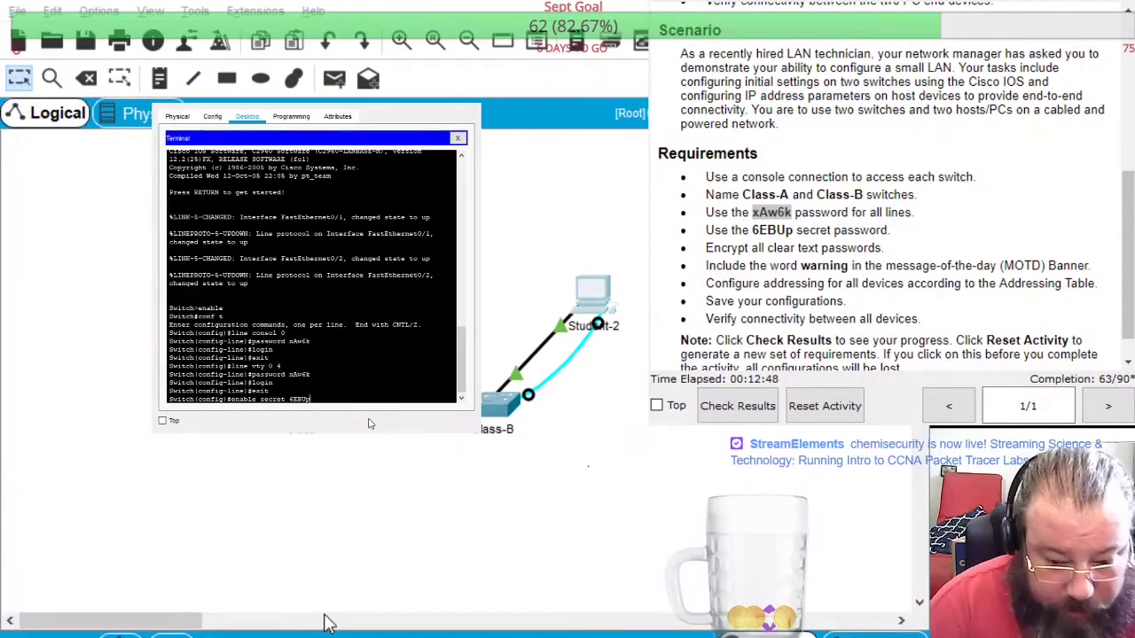
pyautogui.press('Return')
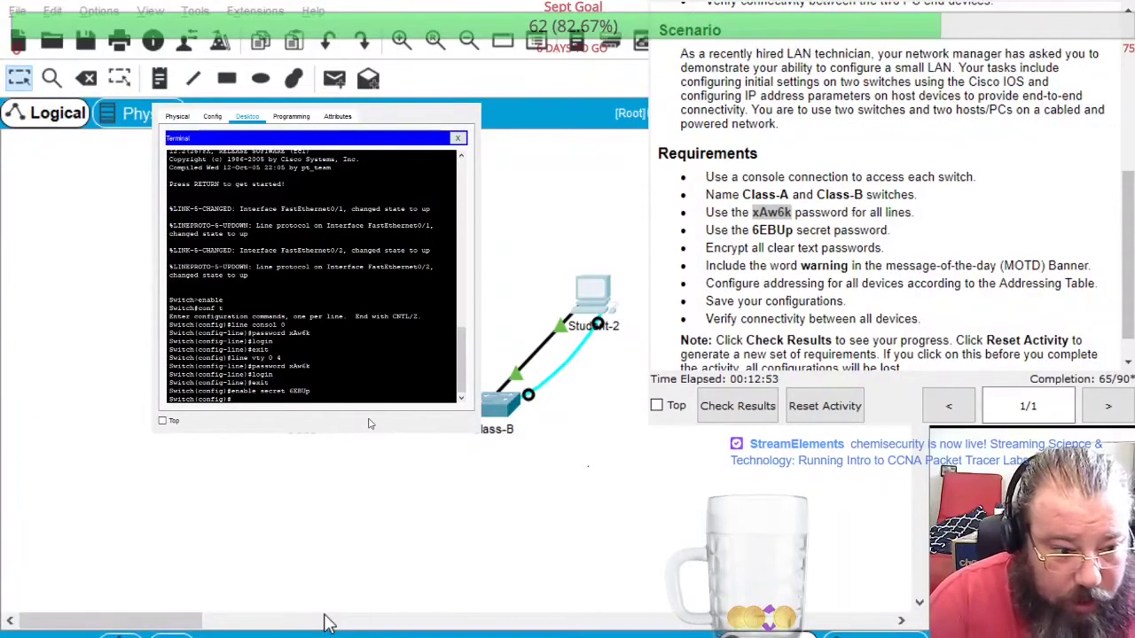
# Turn on service password-encryption and apply the pasted warning banner motd command
pyautogui.write('servic')
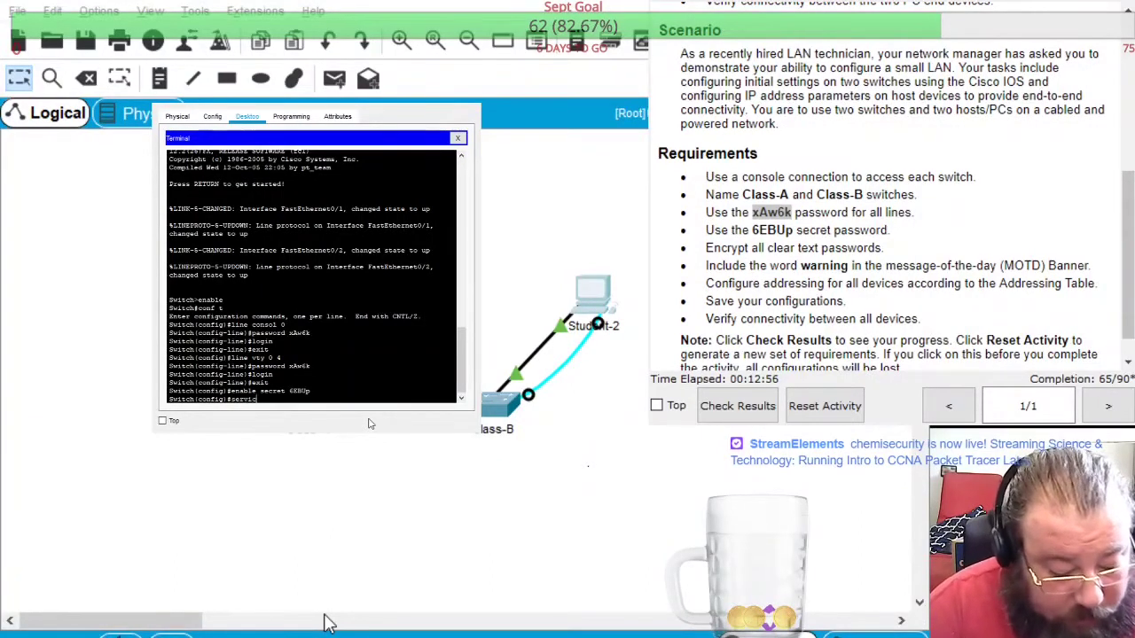
pyautogui.write('e password')
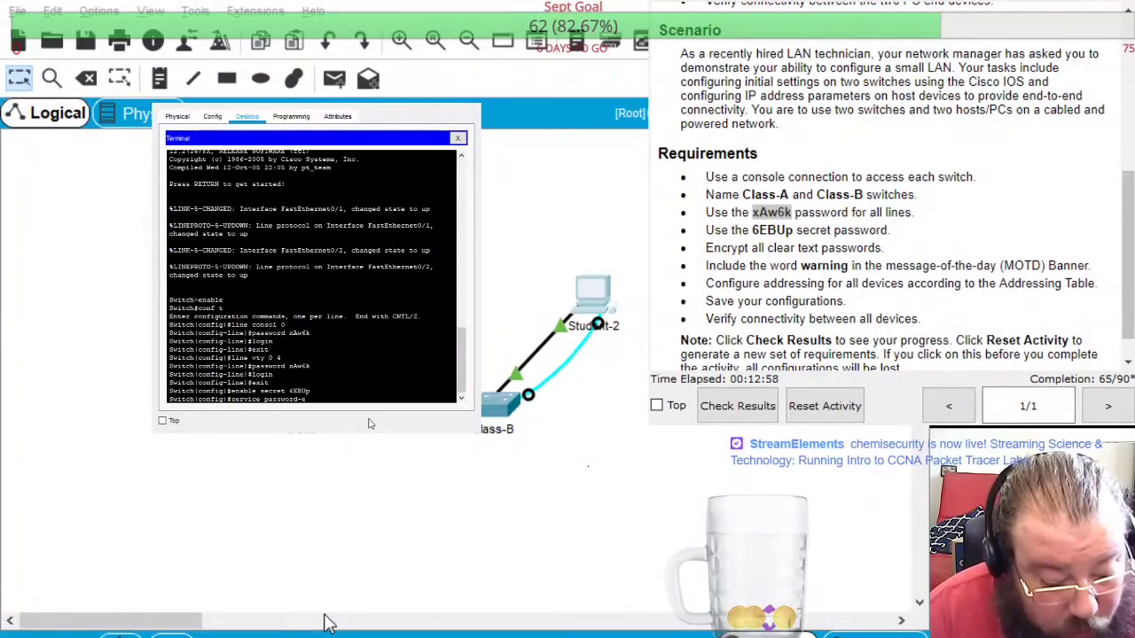
pyautogui.write('-encryption')
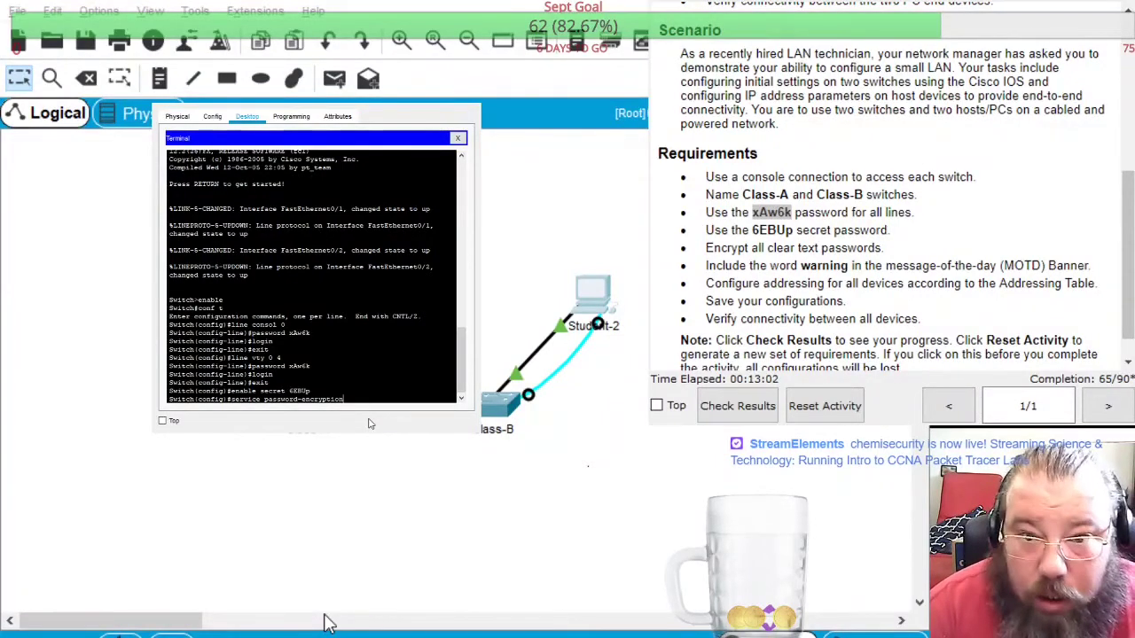
pyautogui.press('Return')
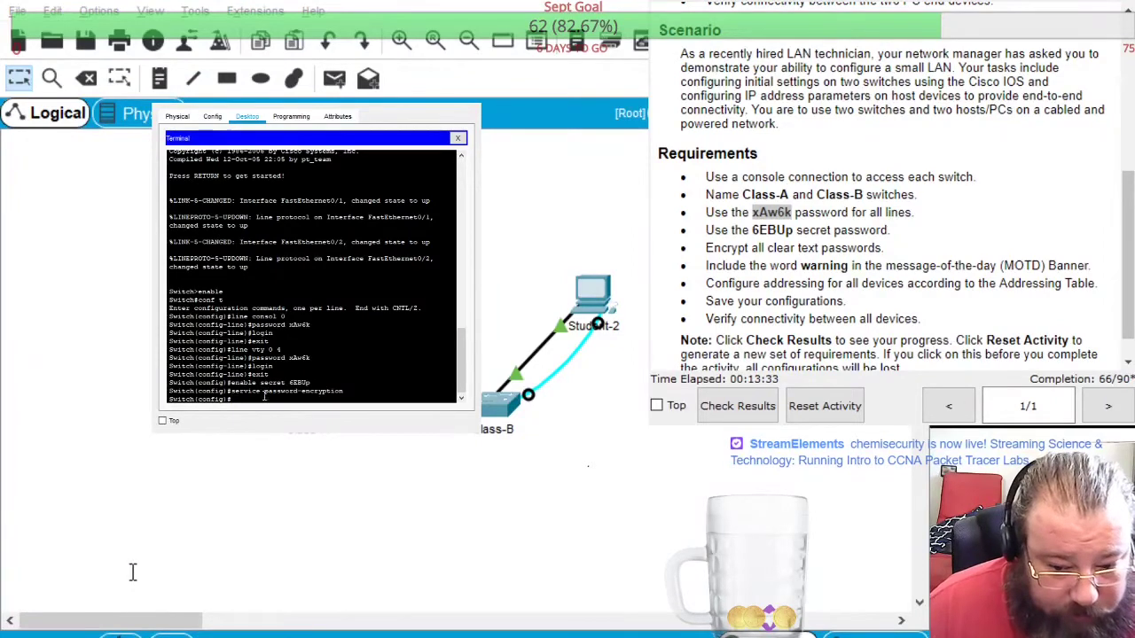
pyautogui.write('banner motd "Warning: Access is strictly controlled. If you were not given explicit permission by the commanding officer of Area 51, our esteemed guests will \'clap dem cheeks!\'"')
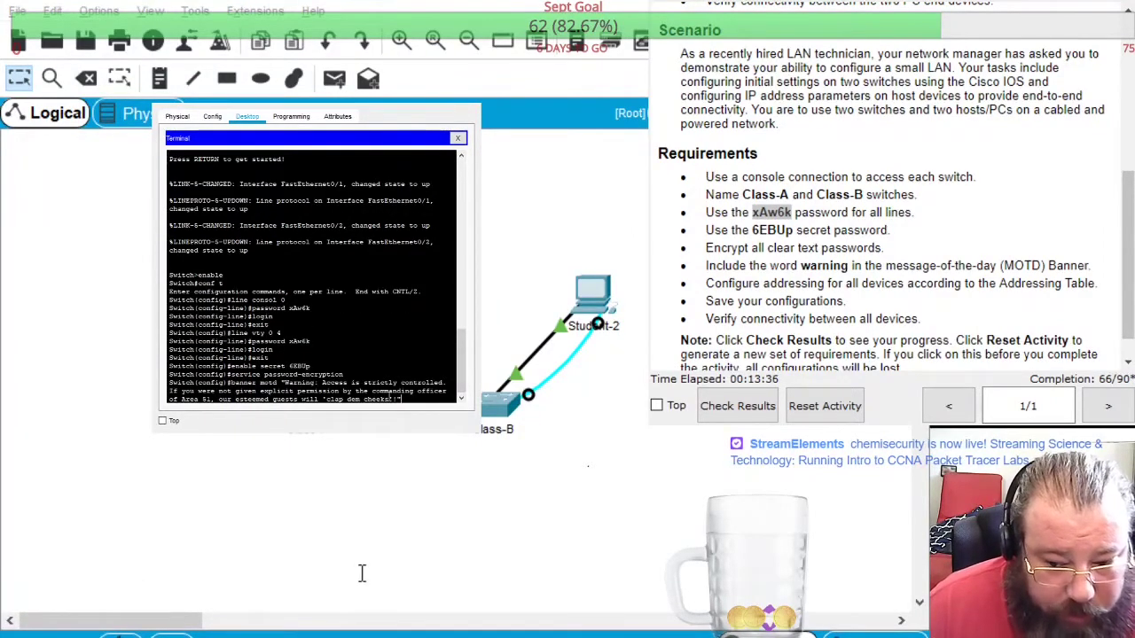
pyautogui.press('Return')
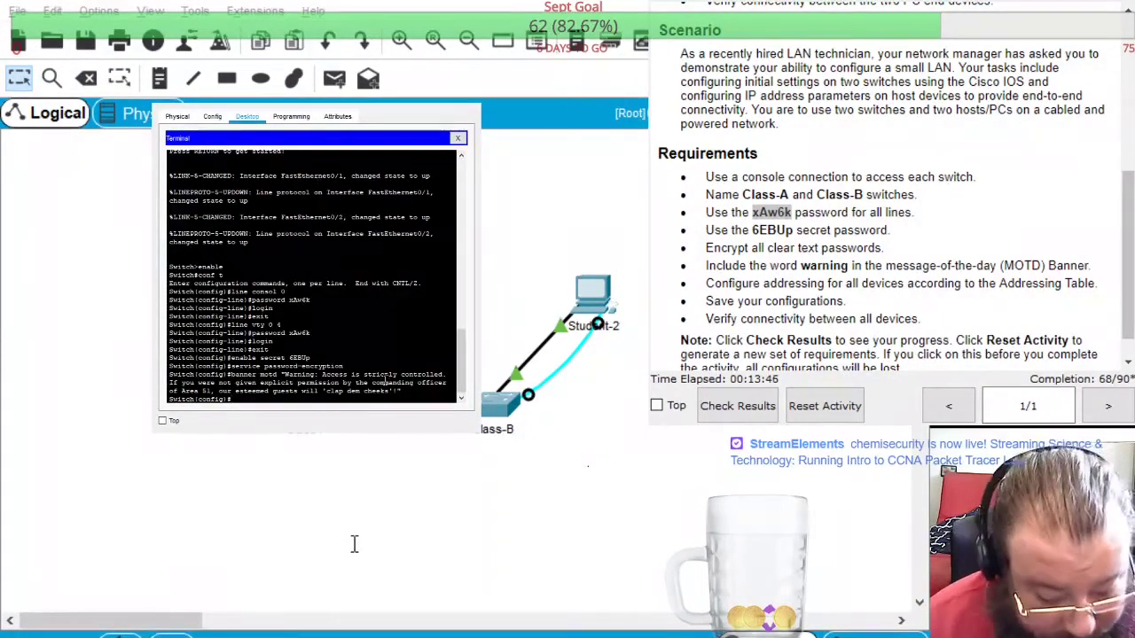
pyautogui.write('interface ')
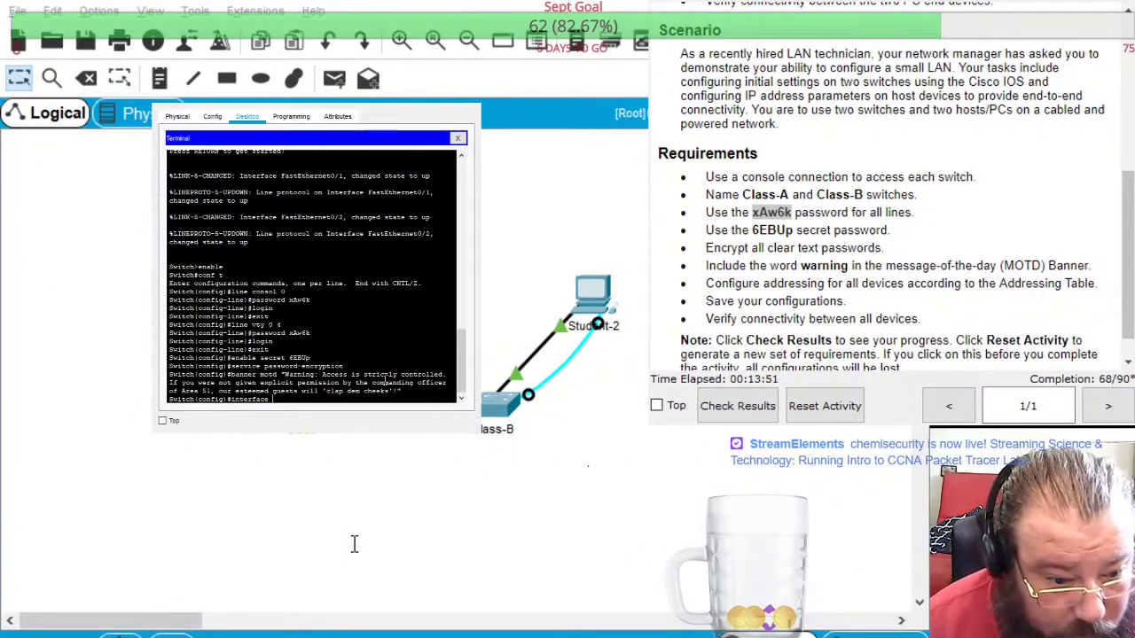
pyautogui.write('vlan')
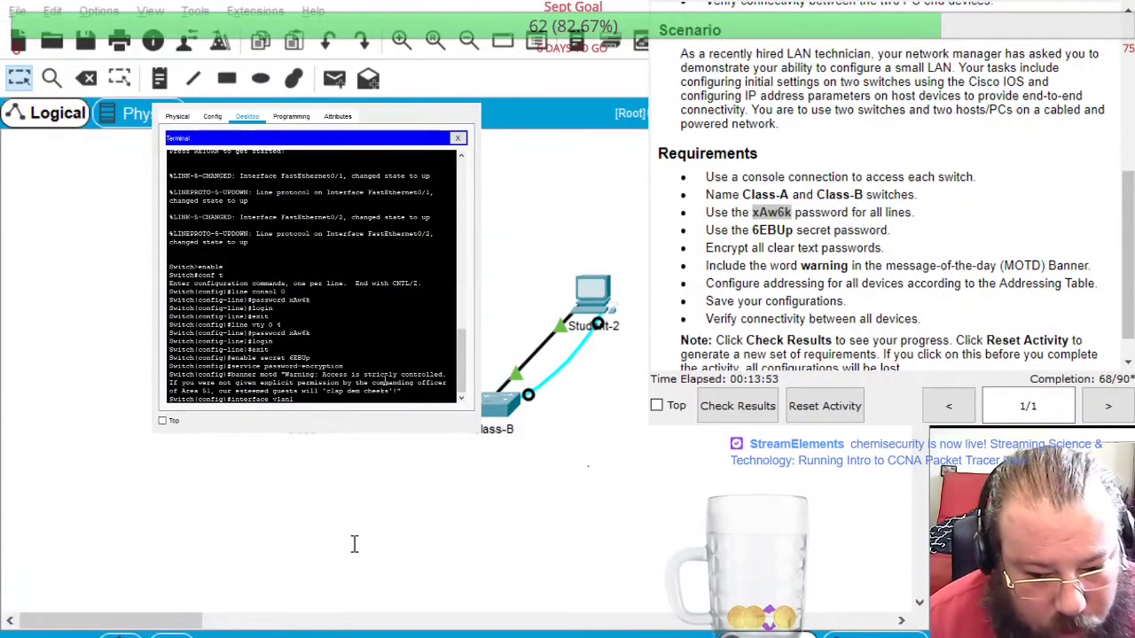
pyautogui.write('1')
# Address interface vlan1 as 172.16.5.40 255.255.255.0, bring it up with no shutdown, and exit
pyautogui.press('Return')
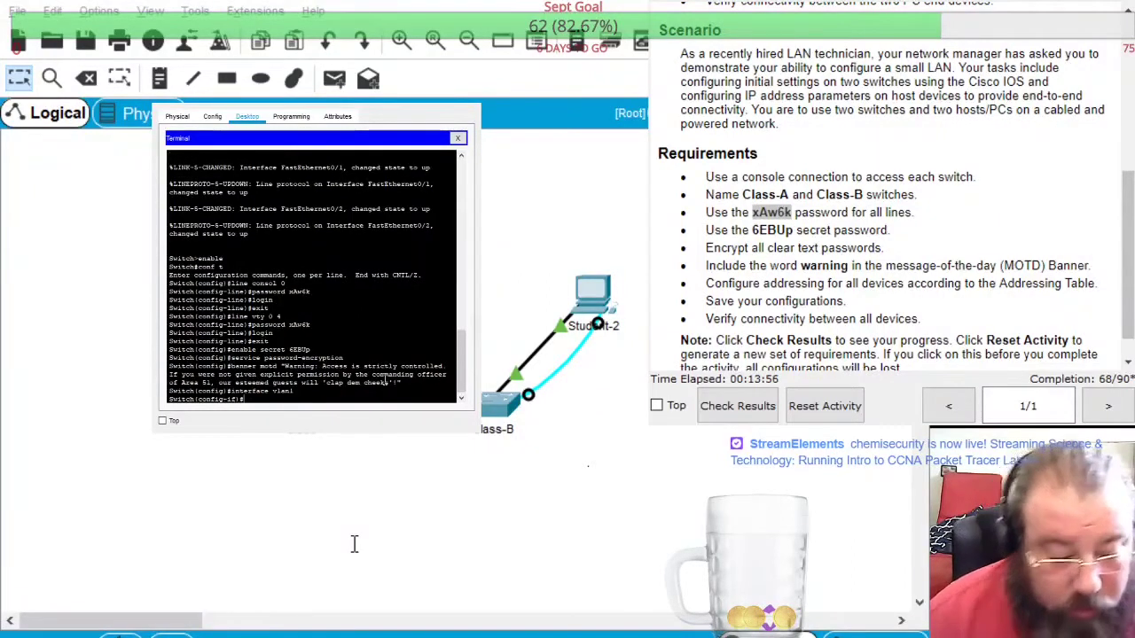
pyautogui.write('ip address')
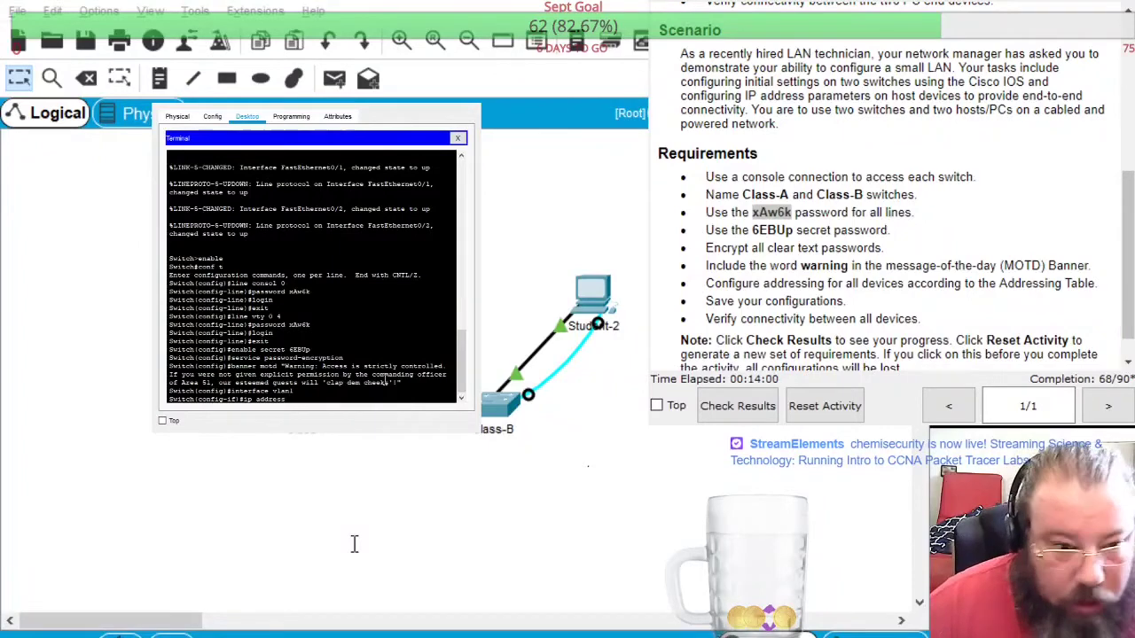
pyautogui.scroll(5, 966, 152)
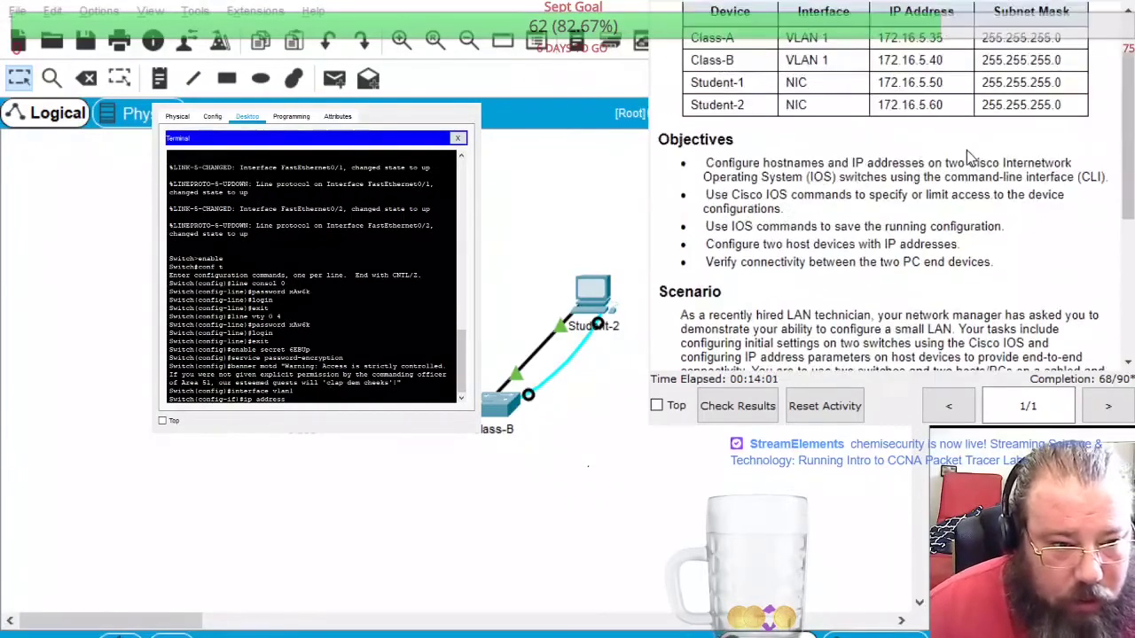
pyautogui.write('s 172.16.5.40 255.255.255.0')
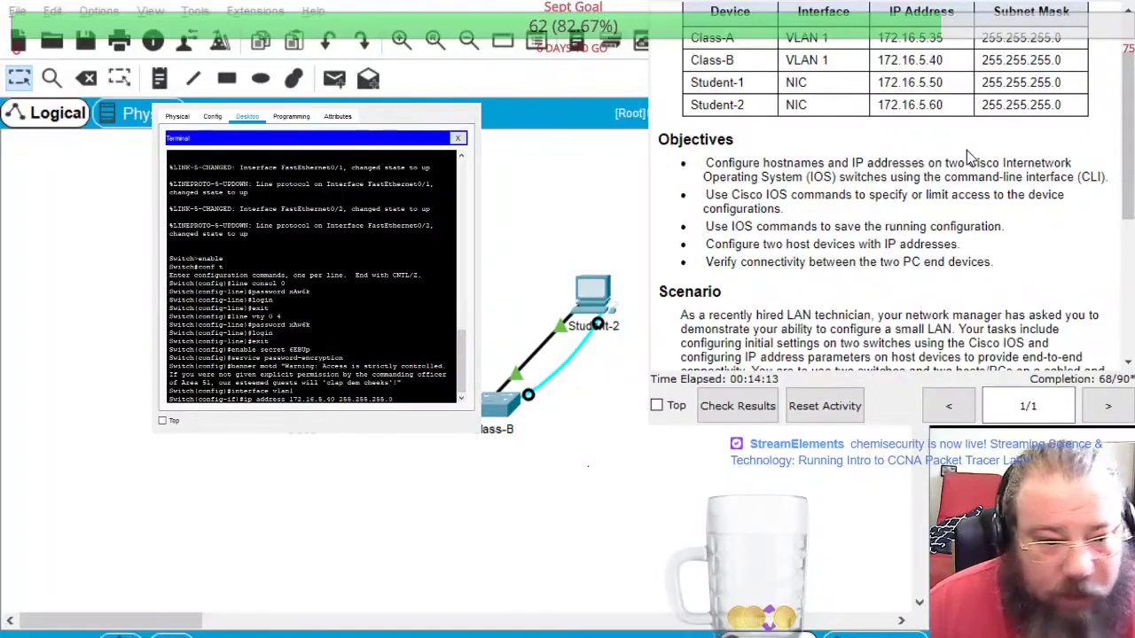
pyautogui.press('Return')
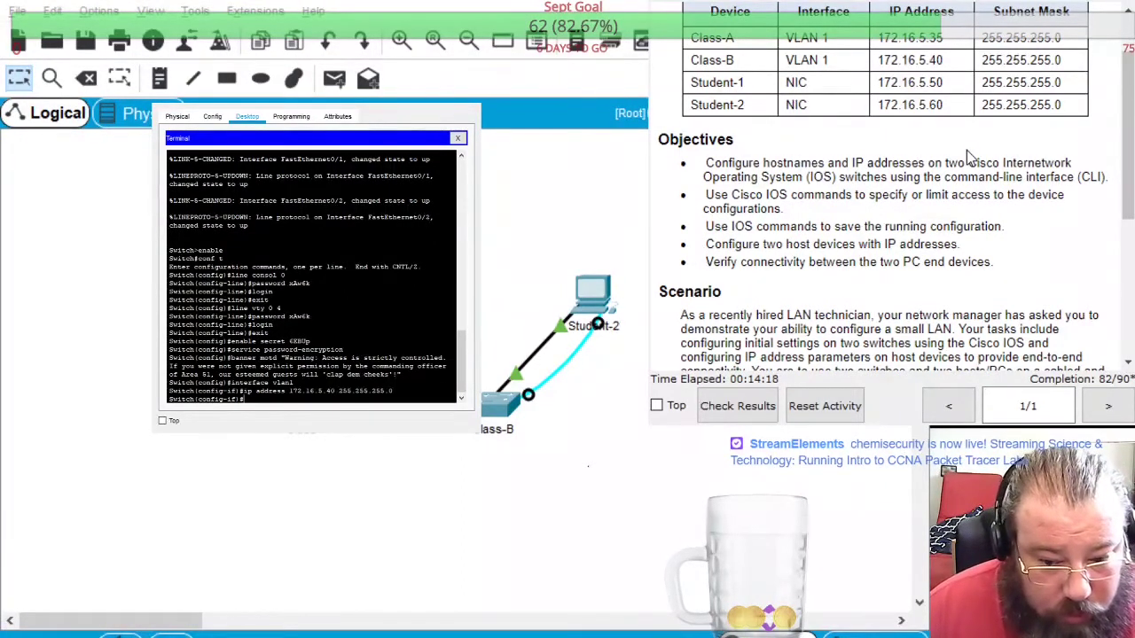
pyautogui.write('no shu')
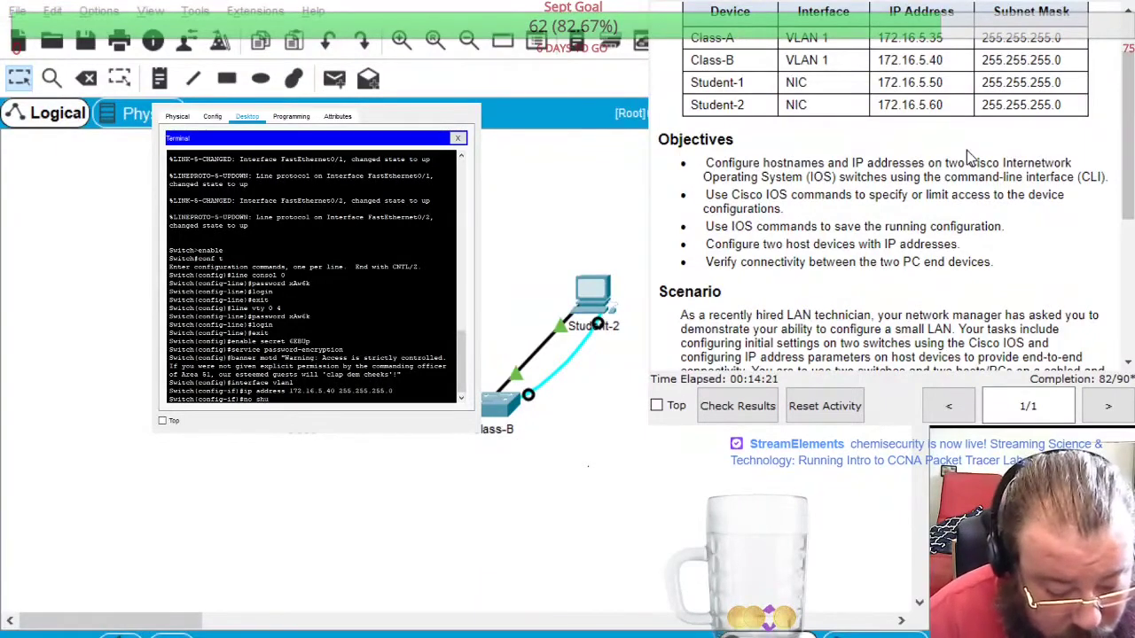
pyautogui.write('tdown')
pyautogui.press('Return')
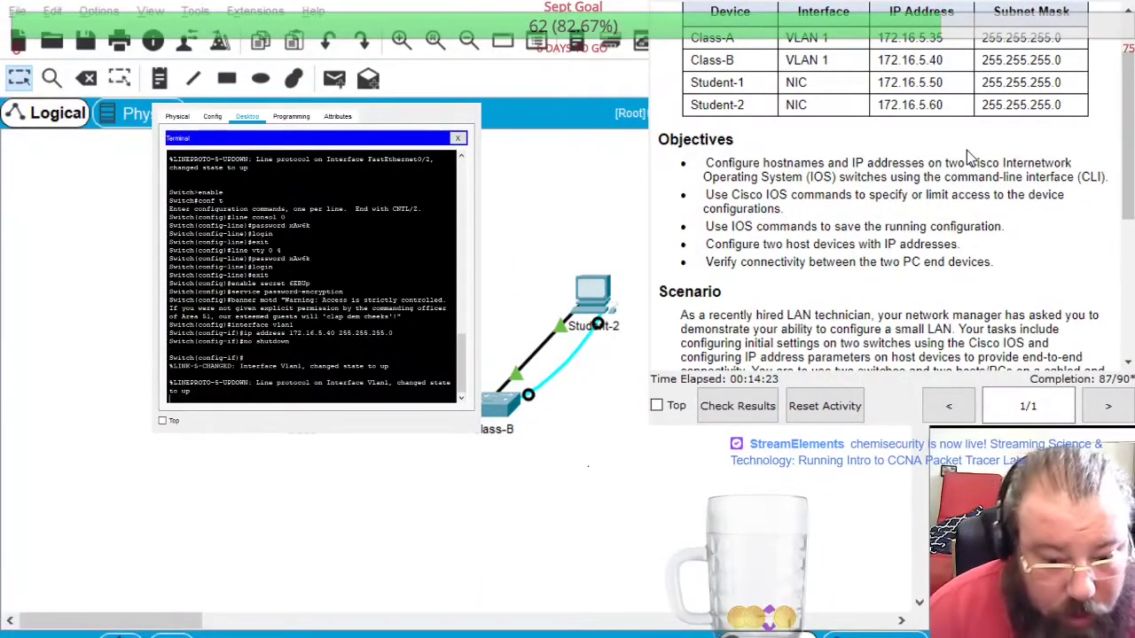
pyautogui.press('Return')
pyautogui.write('exit')
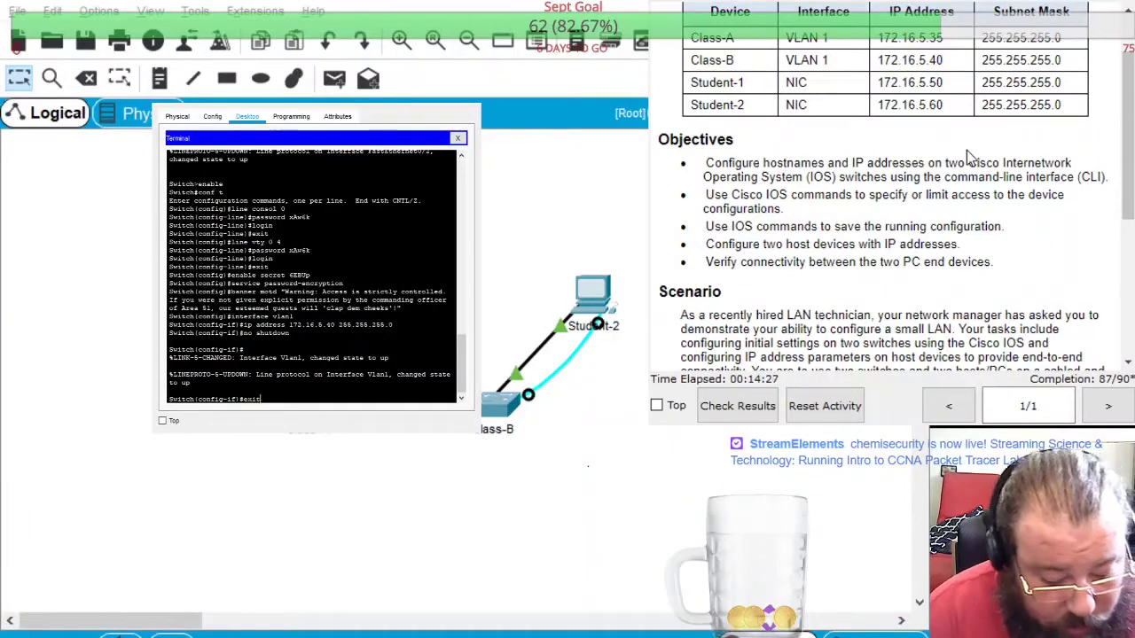
pyautogui.press('Return')
pyautogui.write('hostname')
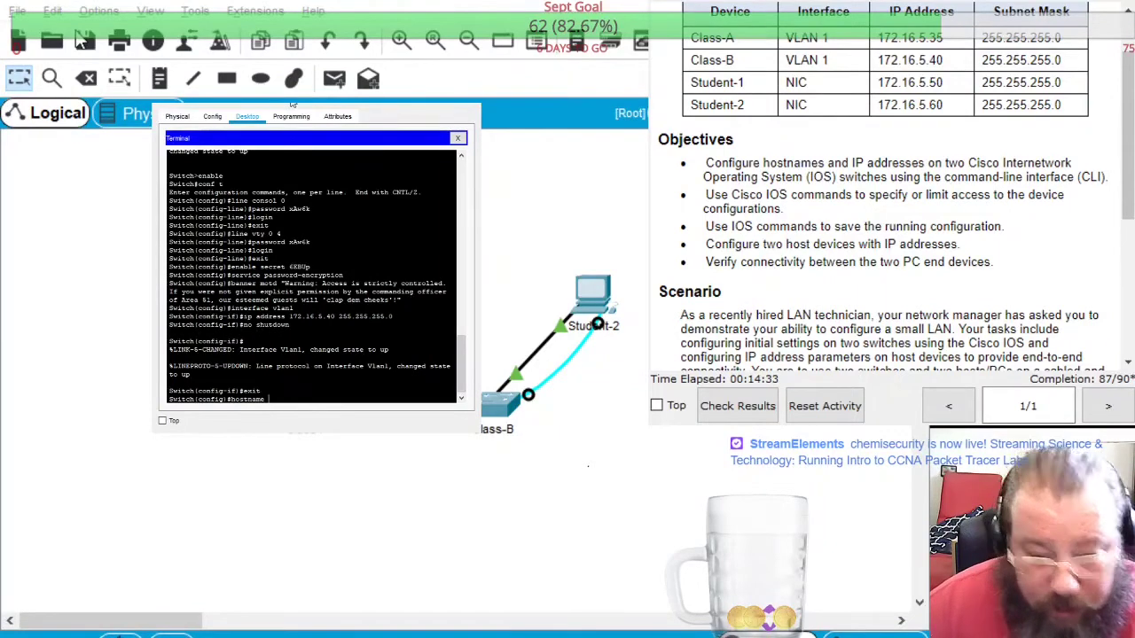
pyautogui.write(' Class-B')
# Name the switch Class-B and return to privileged mode
pyautogui.press('Return')
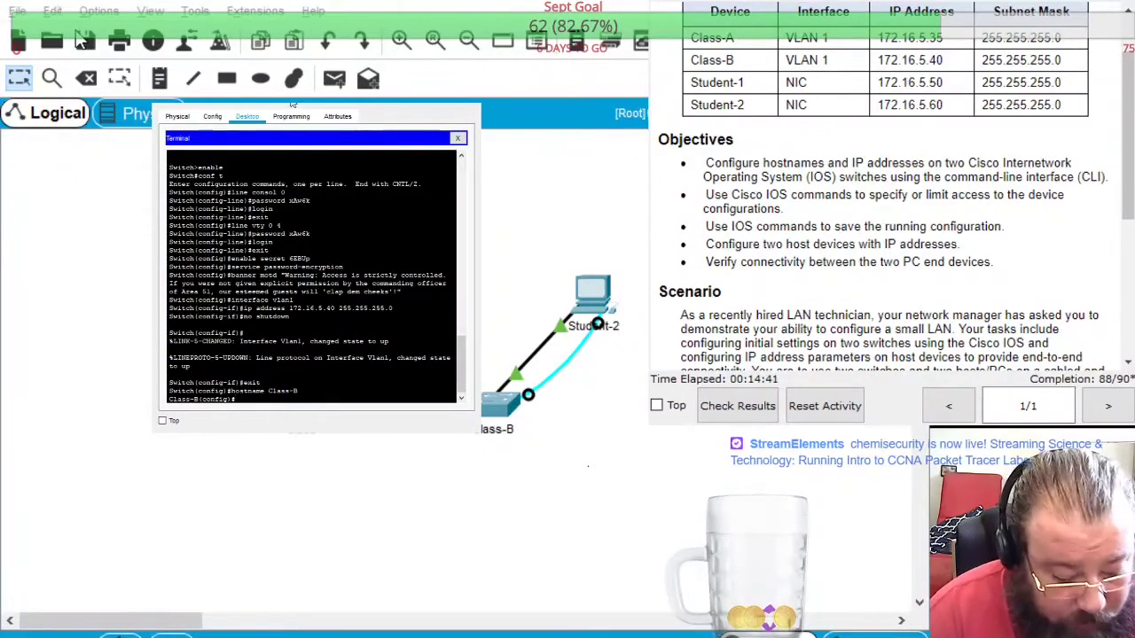
pyautogui.write('copy')
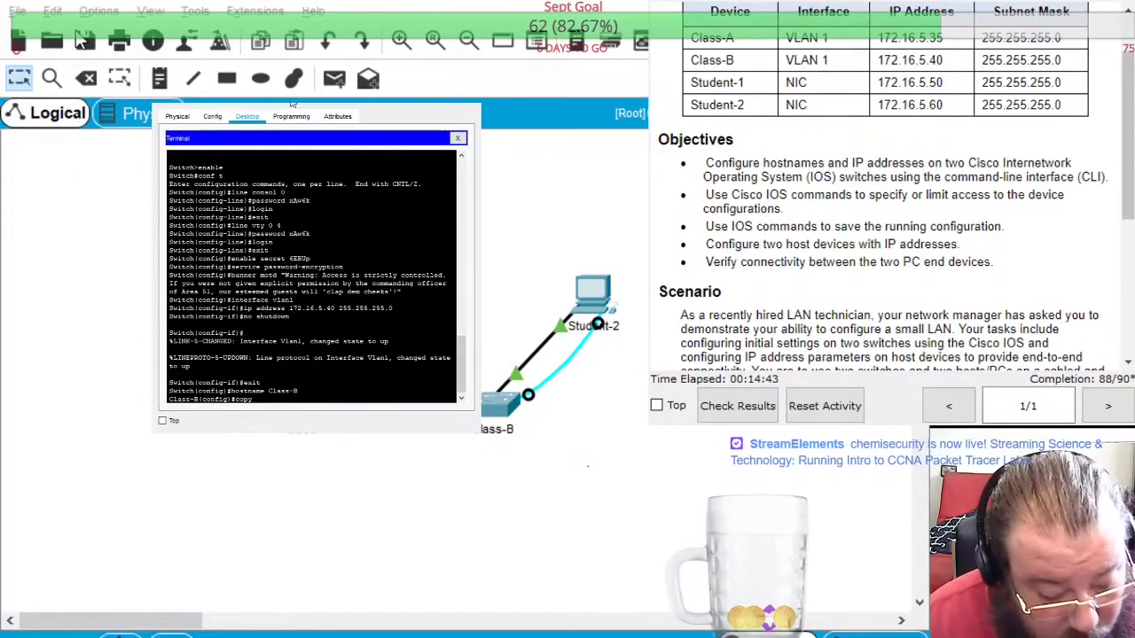
pyautogui.write(' runni')
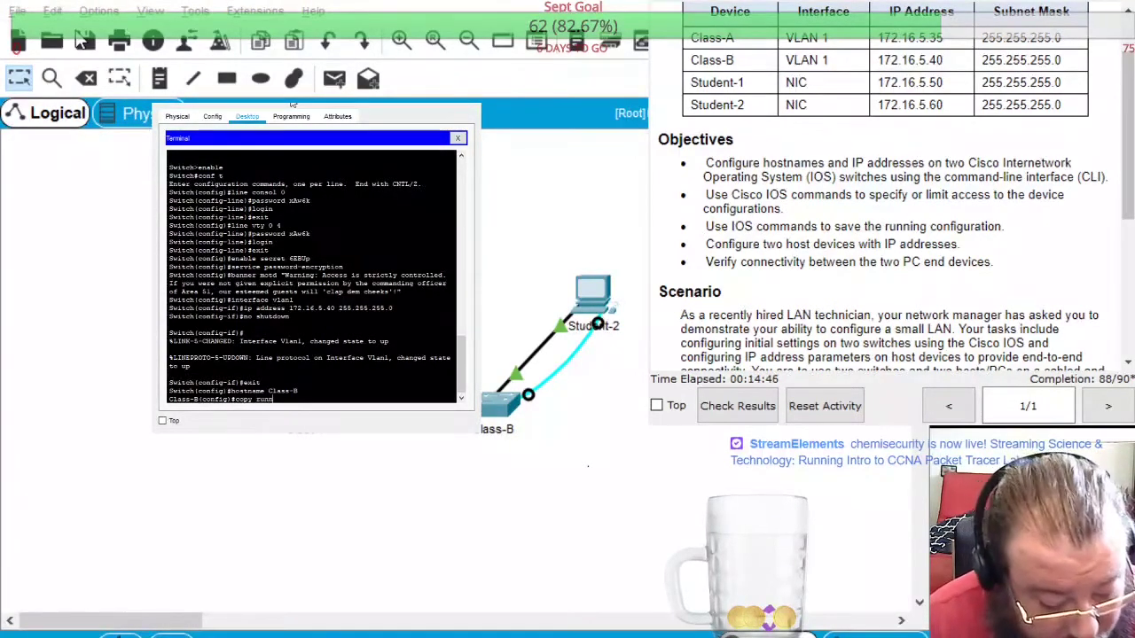
pyautogui.write('ng config')
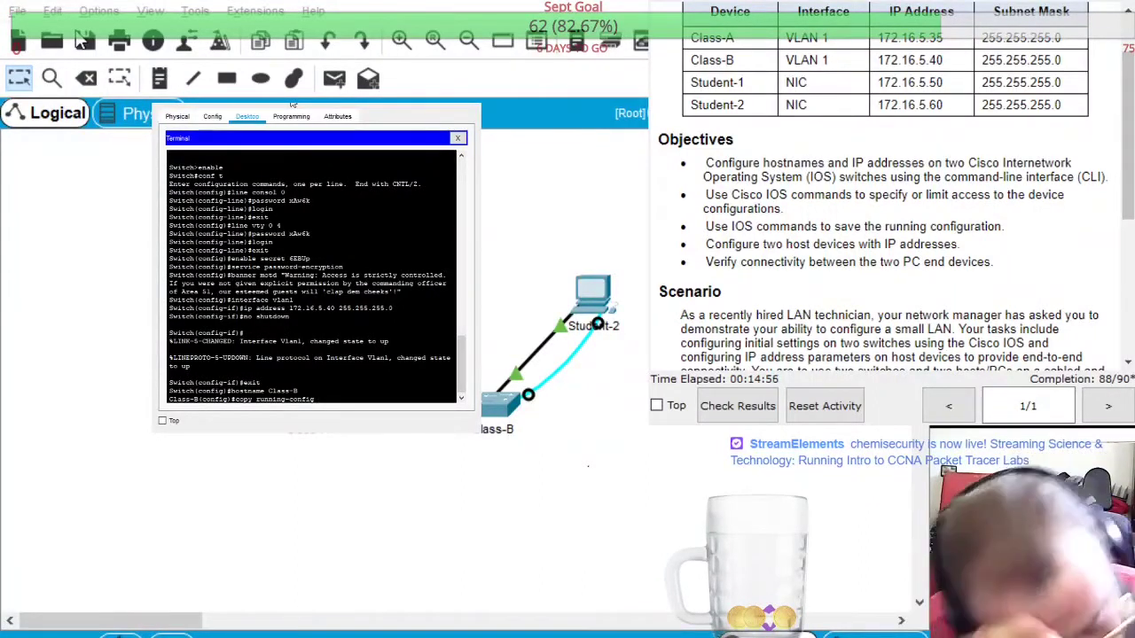
pyautogui.write('startup-config')
pyautogui.press('Return')
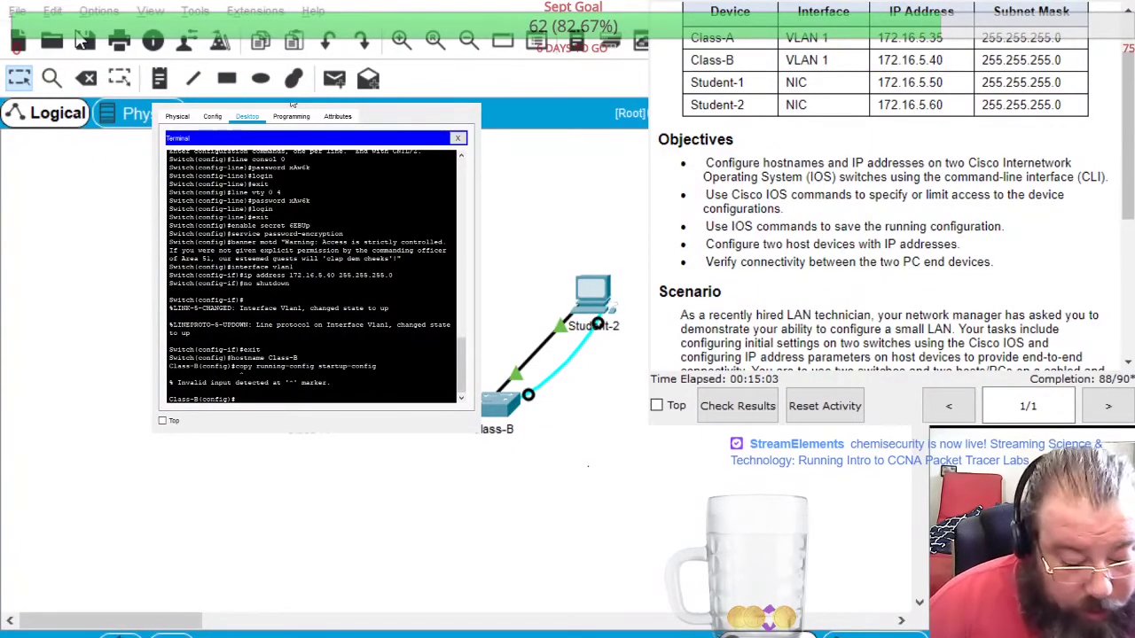
pyautogui.write('e')
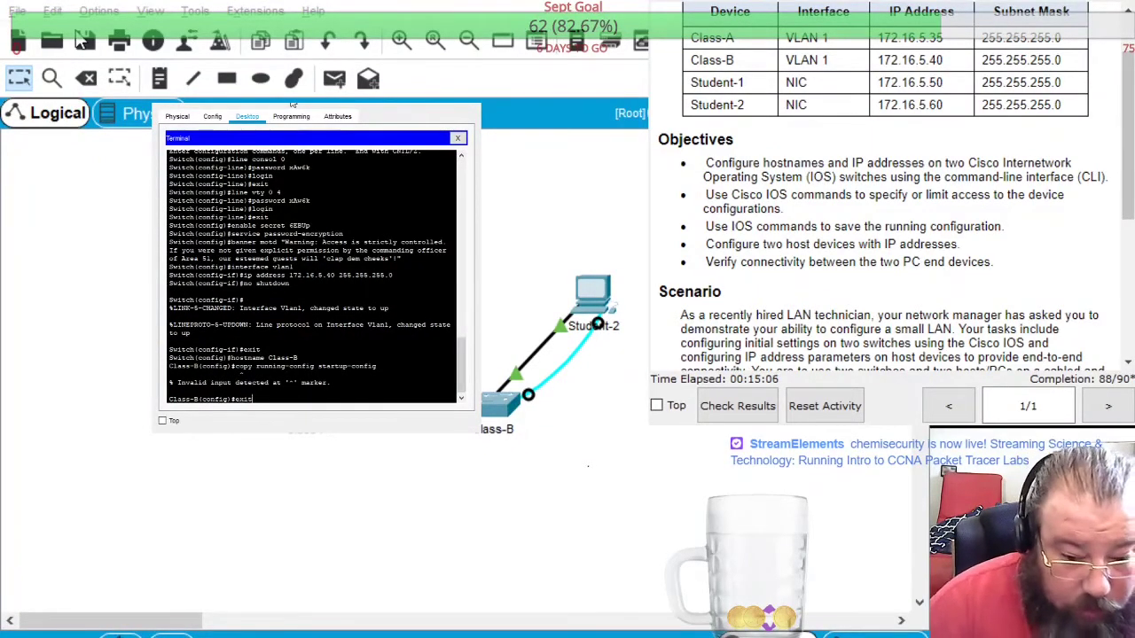
pyautogui.write('xit')
pyautogui.press('Return')
pyautogui.press('Return')
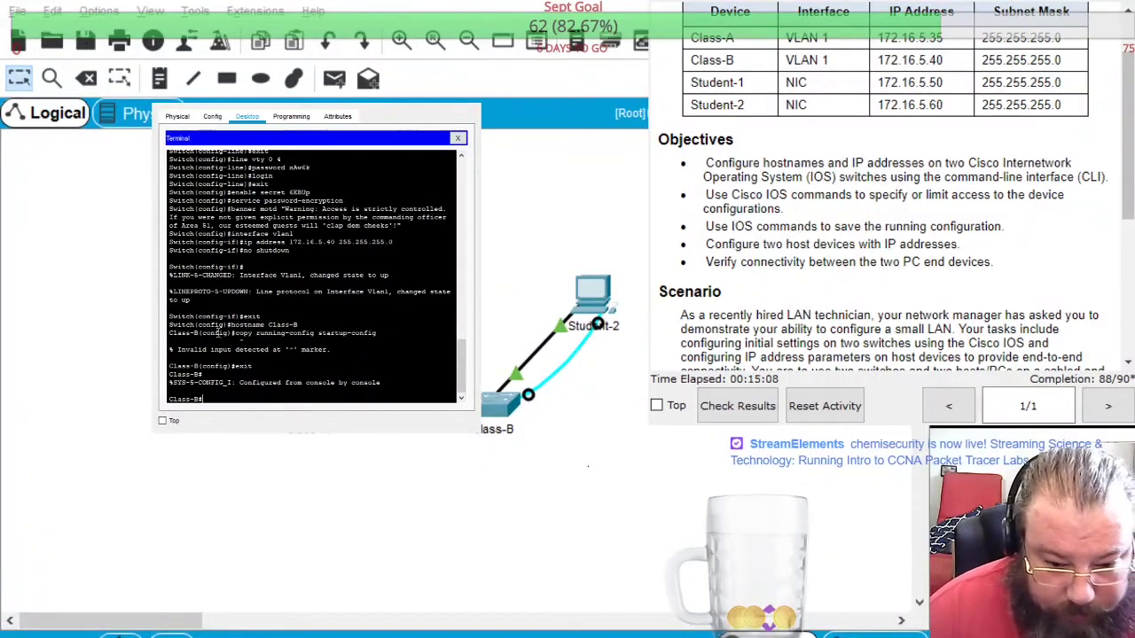
# Save the running-config to startup-config and close the Class-B window
pyautogui.moveTo(234, 334); pyautogui.dragTo(376, 333)
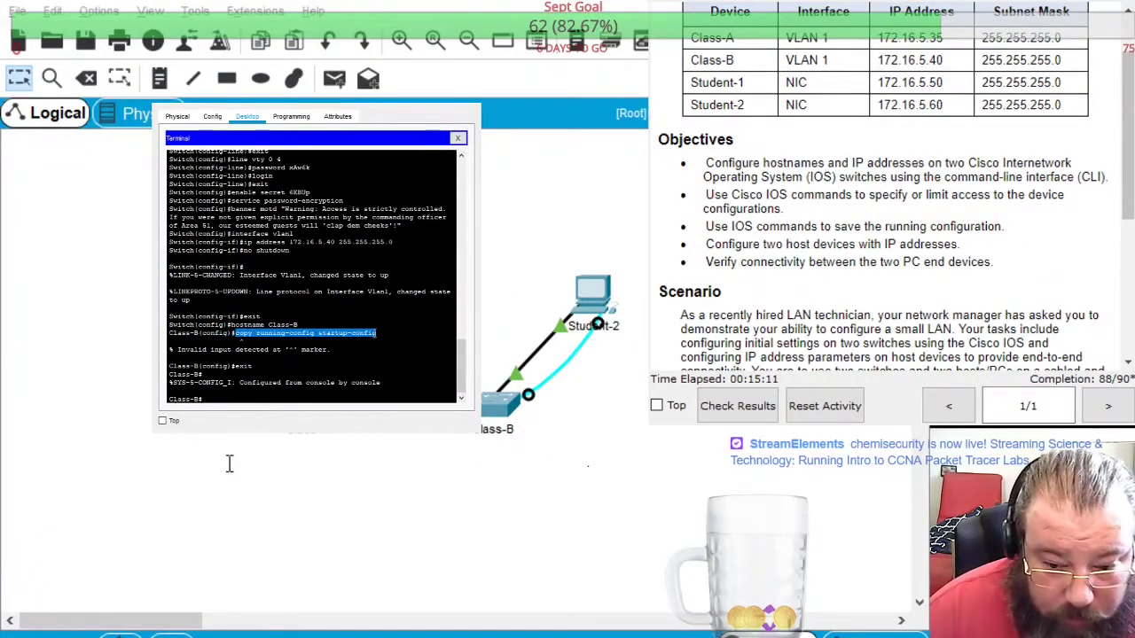
pyautogui.hotkey('ctrl', 'c')
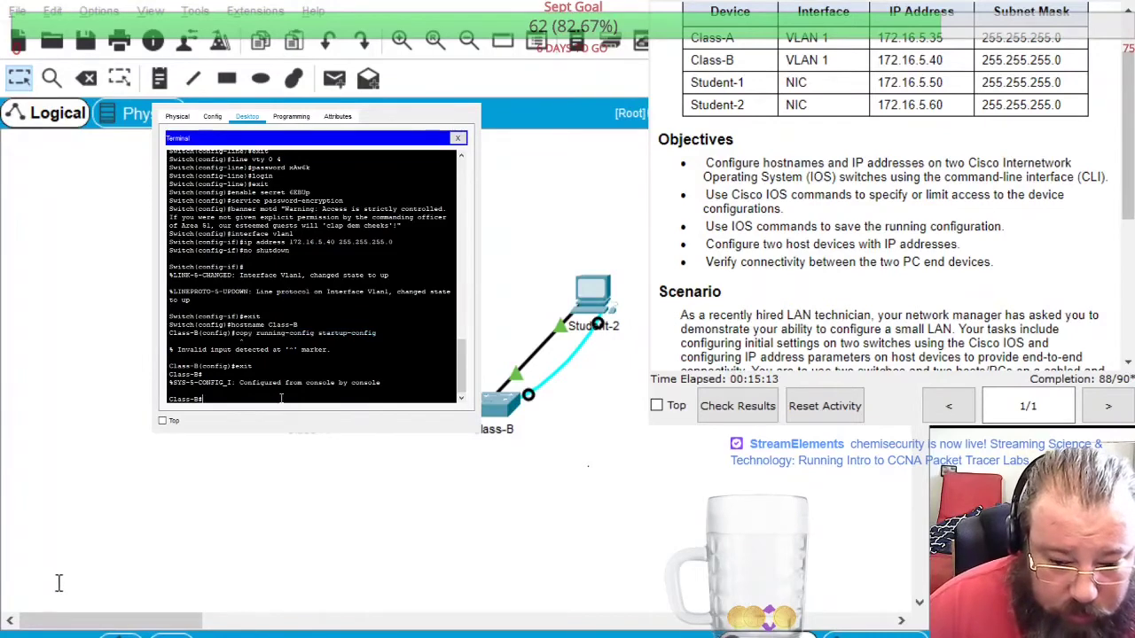
pyautogui.hotkey('ctrl', 'v')
pyautogui.press('Return')
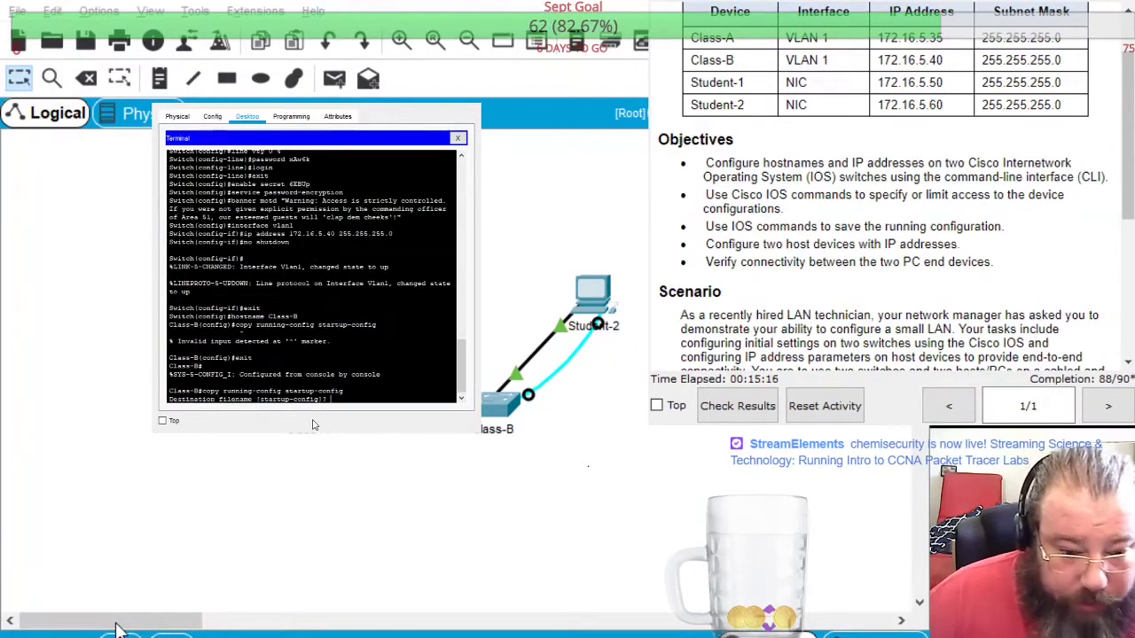
pyautogui.press('Return')
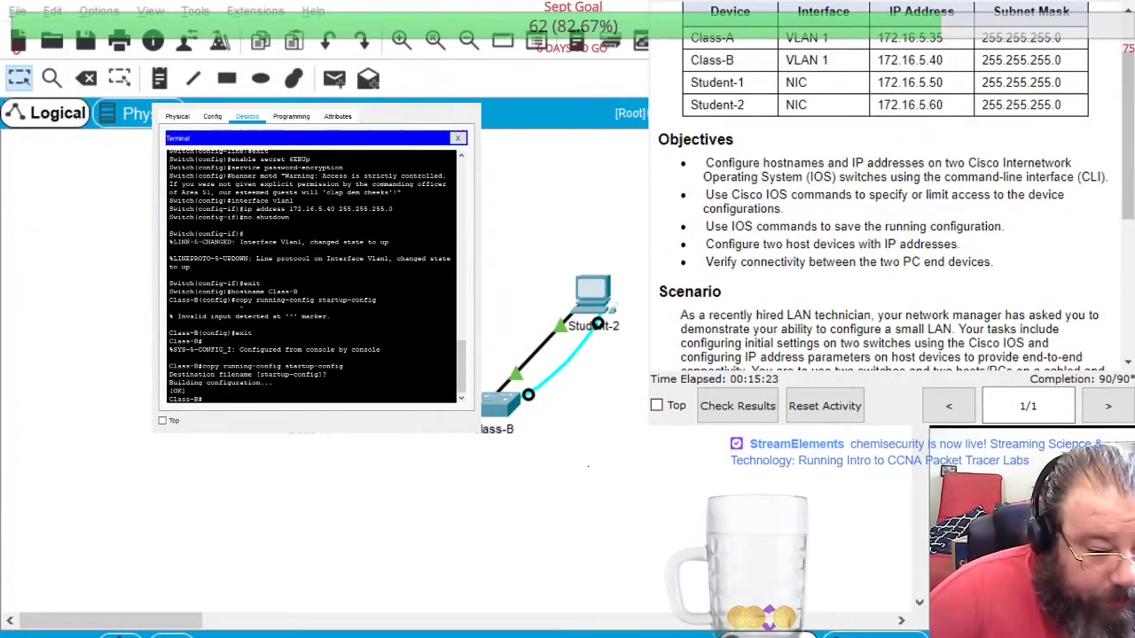
pyautogui.hotkey('alt', 'F4')
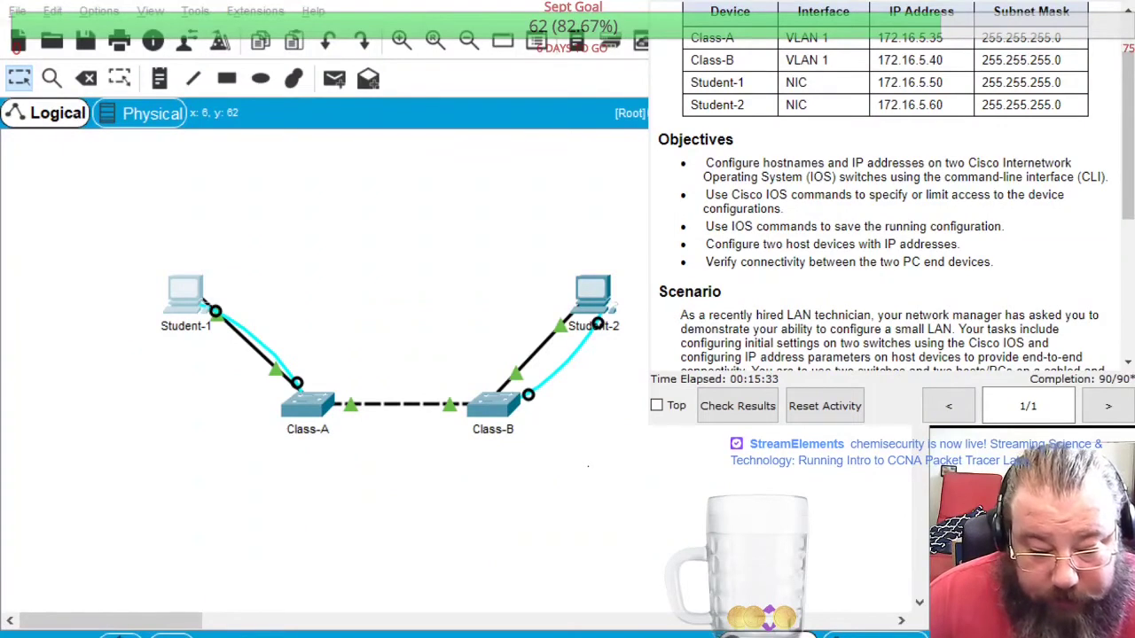
pyautogui.click(647, 336)
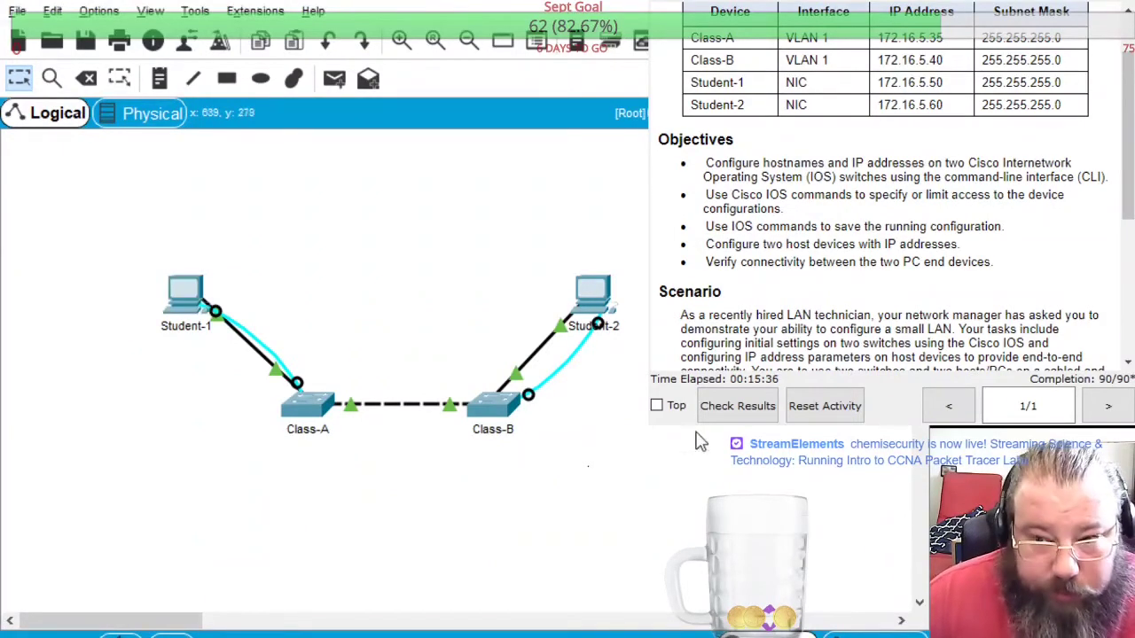